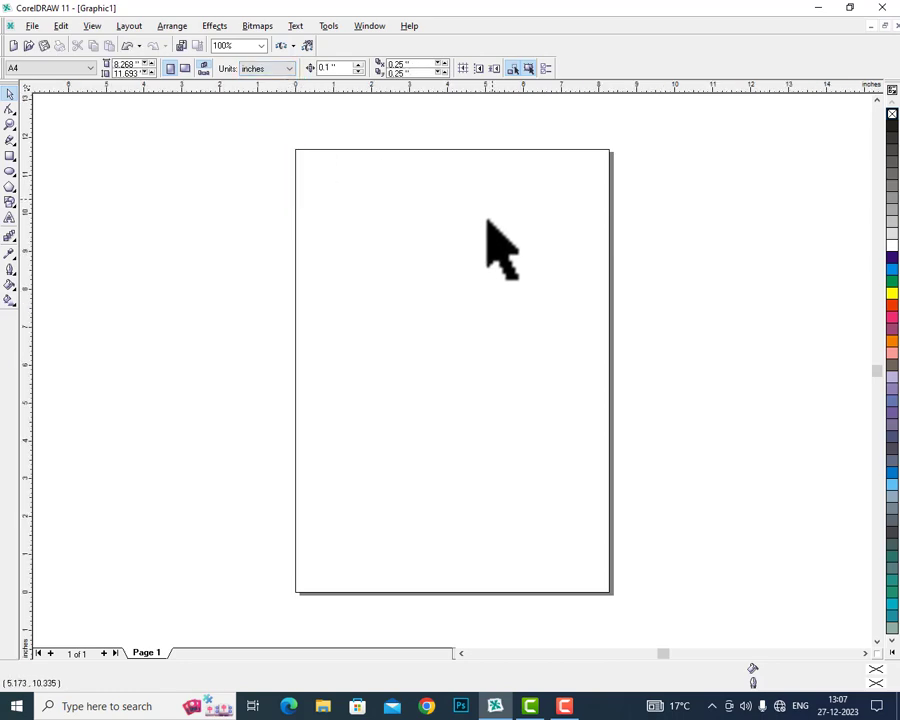
Step: Create a paragraph text frame about 7.25 by 9.81 inches inside the page margins and dismiss the OneDrive backup notification
{"action": "left_click", "coordinate": [9, 219]}
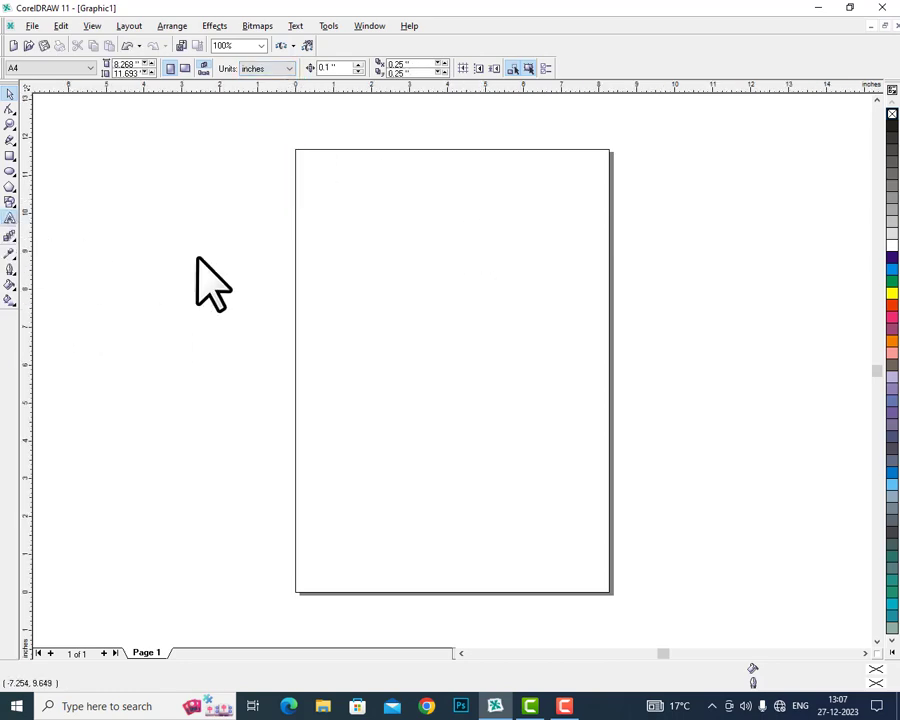
{"action": "left_click_drag", "start_coordinate": [316, 181], "coordinate": [590, 551]}
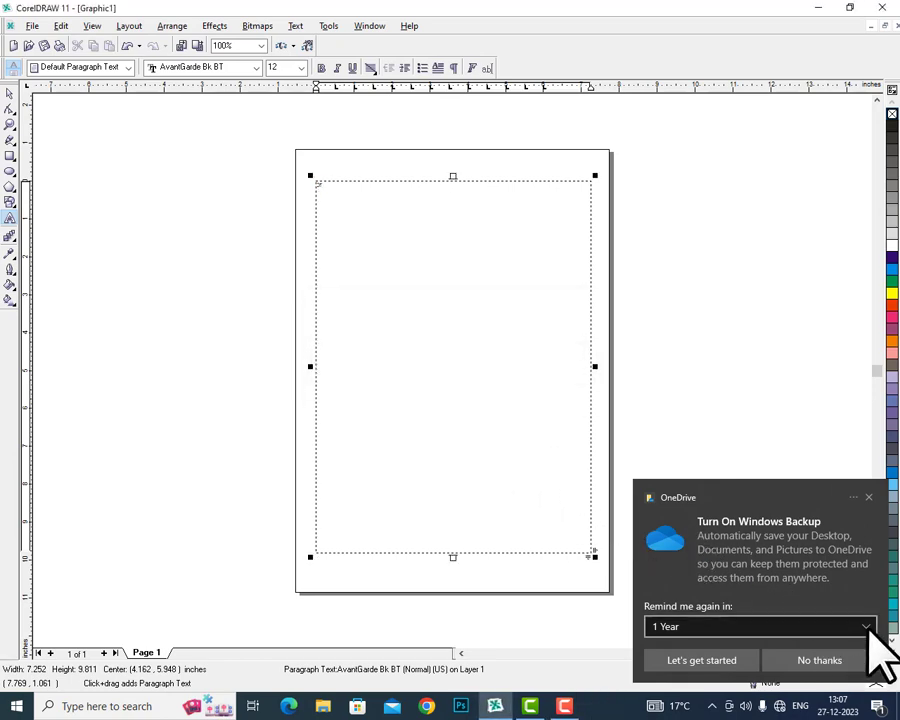
{"action": "left_click", "coordinate": [868, 497]}
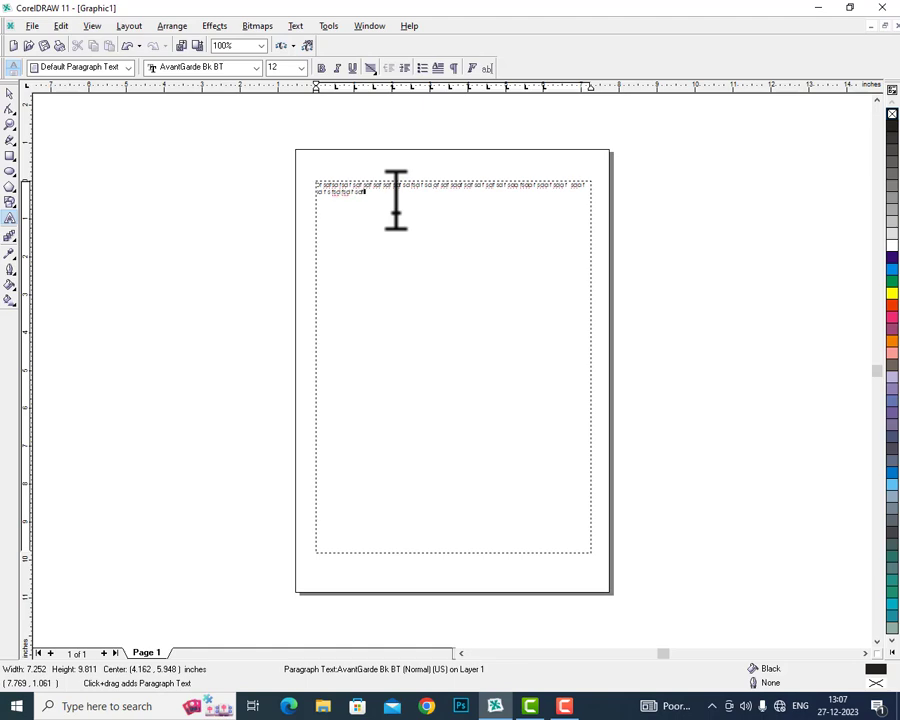
Step: Copy all the sample text in the frame and paste it repeatedly at the end to build three paragraphs
{"action": "key", "text": "ctrl+a"}
{"action": "key", "text": "ctrl+c"}
{"action": "key", "text": "ctrl+End"}
{"action": "key", "text": "ctrl+v"}
{"action": "key", "text": "ctrl+v"}
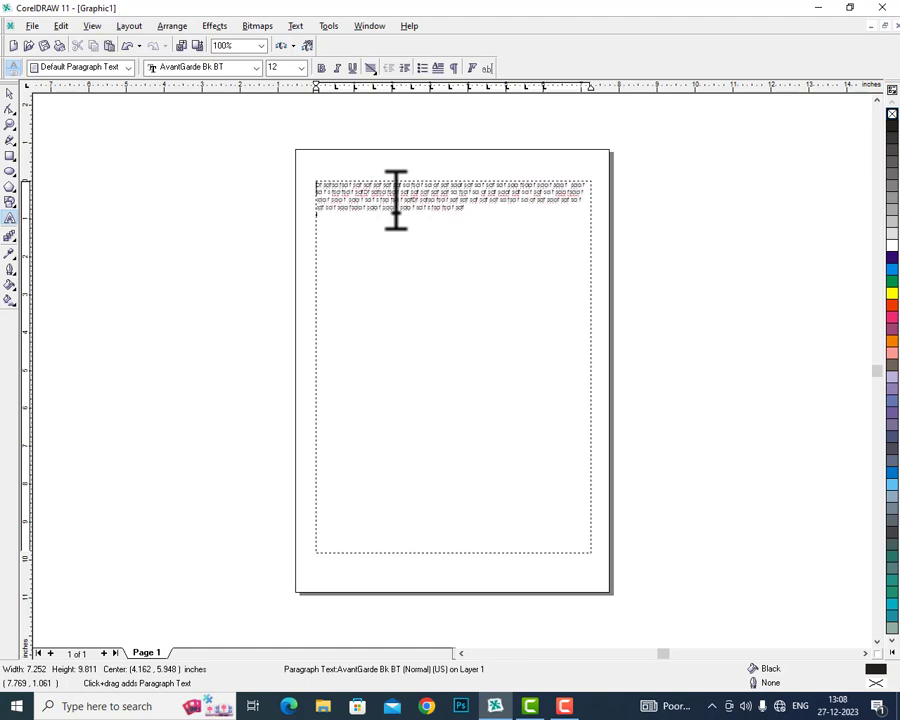
{"action": "key", "text": "ctrl+v"}
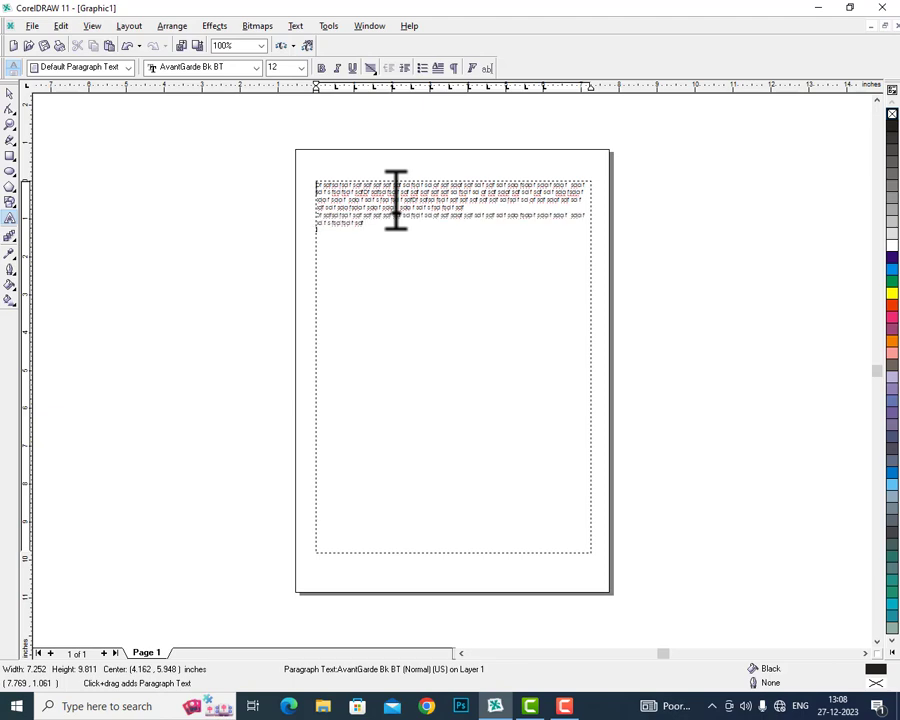
{"action": "key", "text": "ctrl+v"}
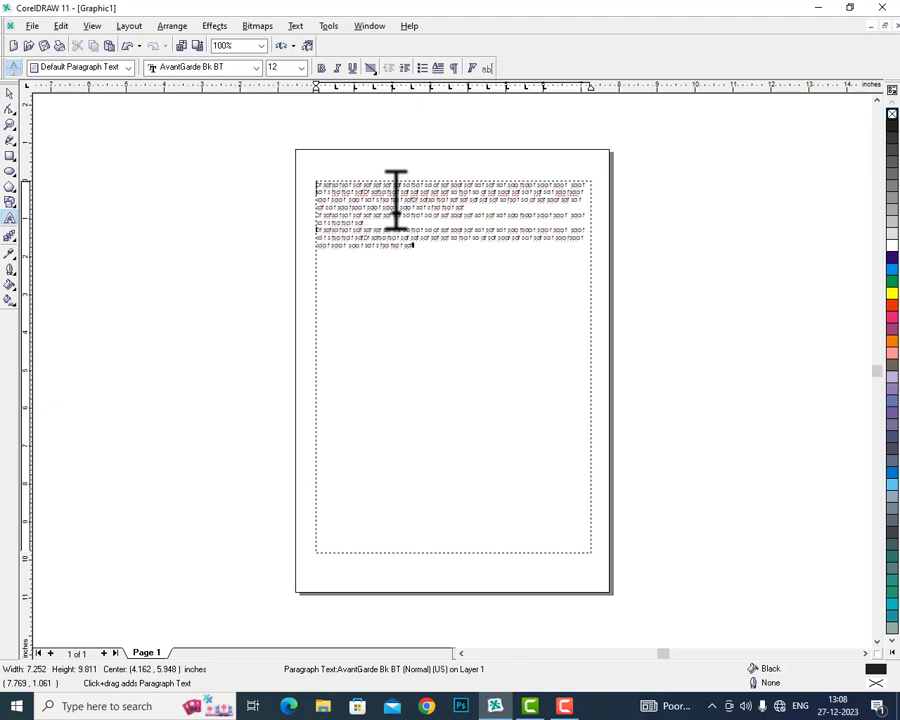
Step: Apply the Bullet1 style to all of the paragraph text
{"action": "left_click_drag", "start_coordinate": [441, 241], "coordinate": [448, 281]}
{"action": "key", "text": "F2"}
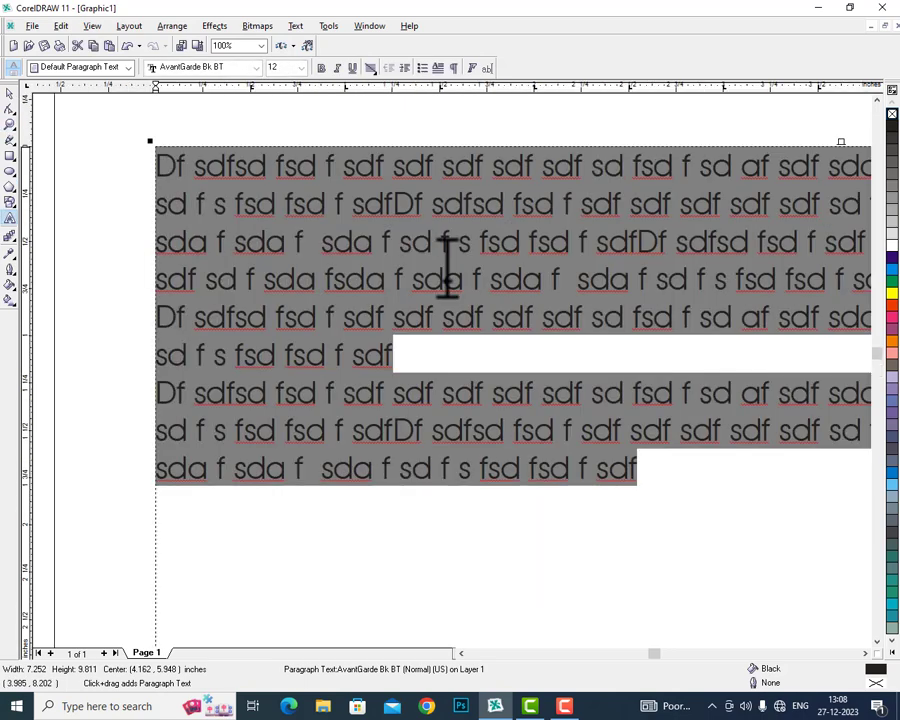
{"action": "left_click", "coordinate": [128, 67]}
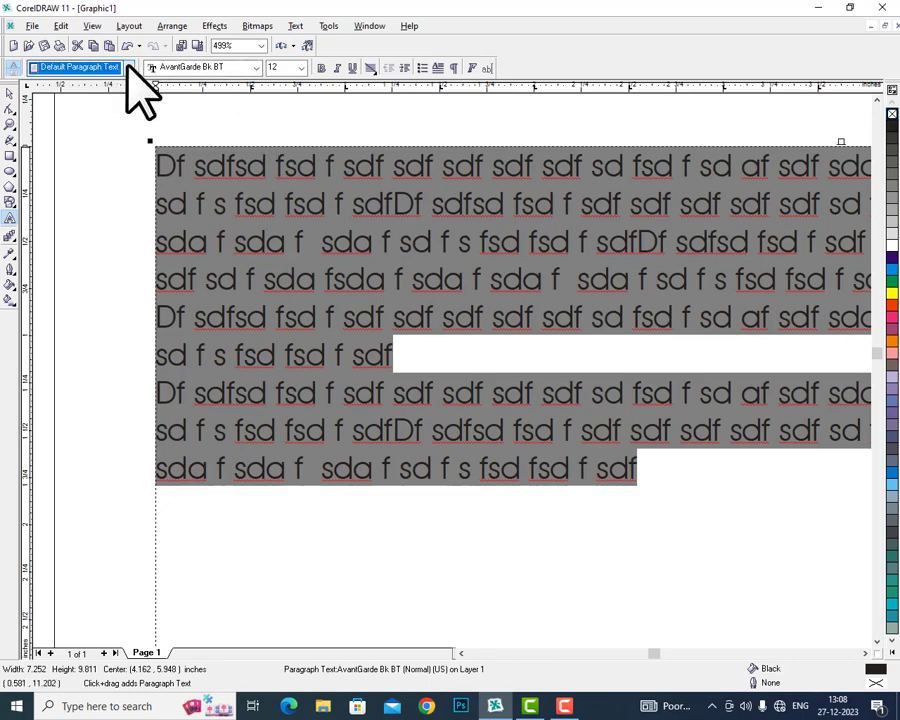
{"action": "left_click", "coordinate": [110, 95]}
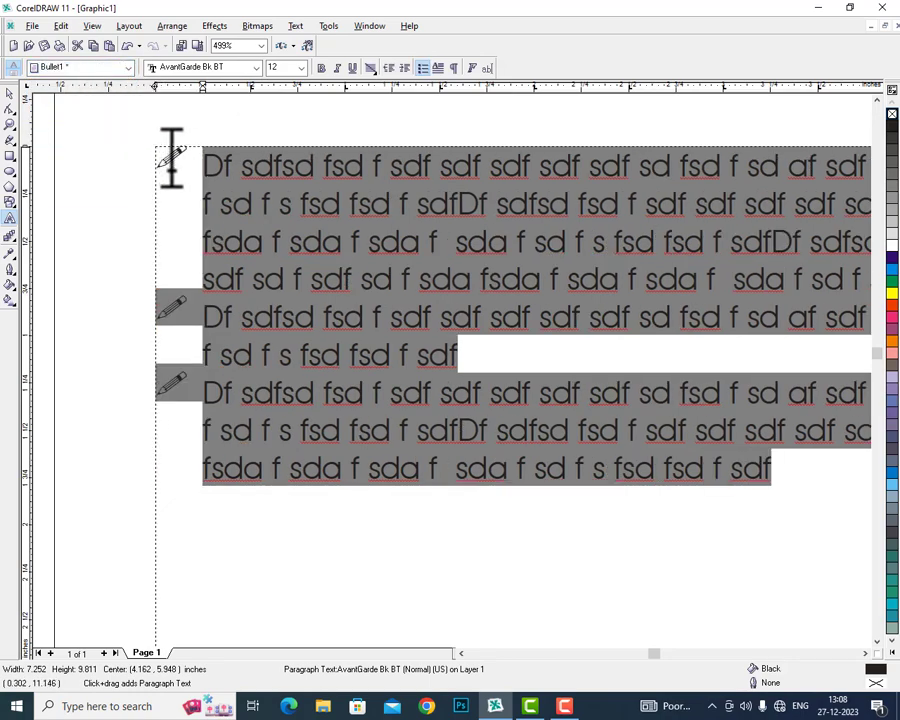
Step: Try the Bullet2, Bullet3 and Default Artistic Text styles in turn on the selected paragraphs
{"action": "left_click", "coordinate": [128, 68]}
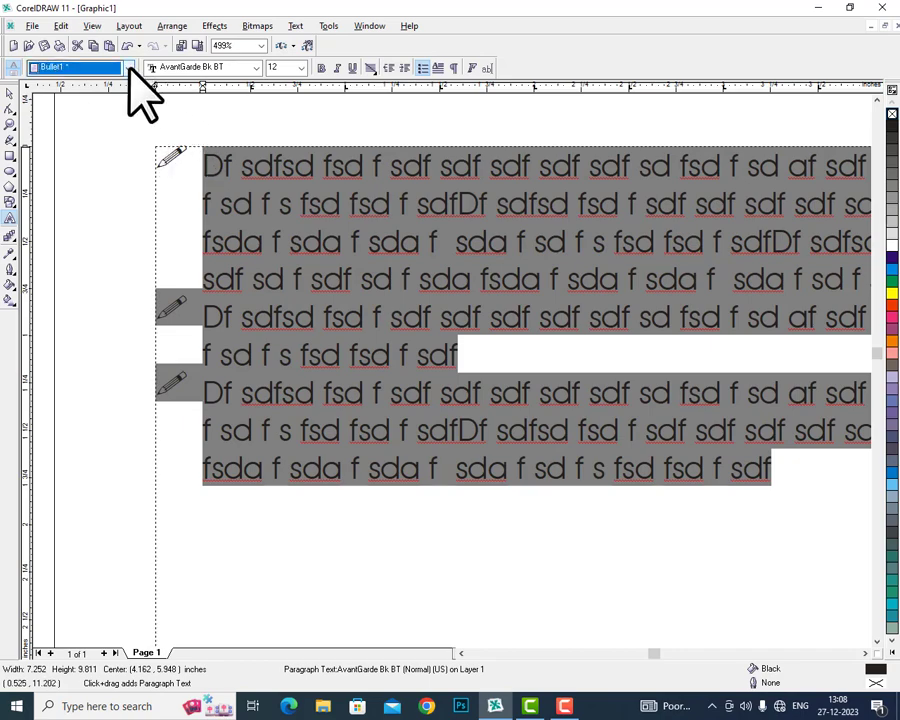
{"action": "left_click", "coordinate": [113, 108]}
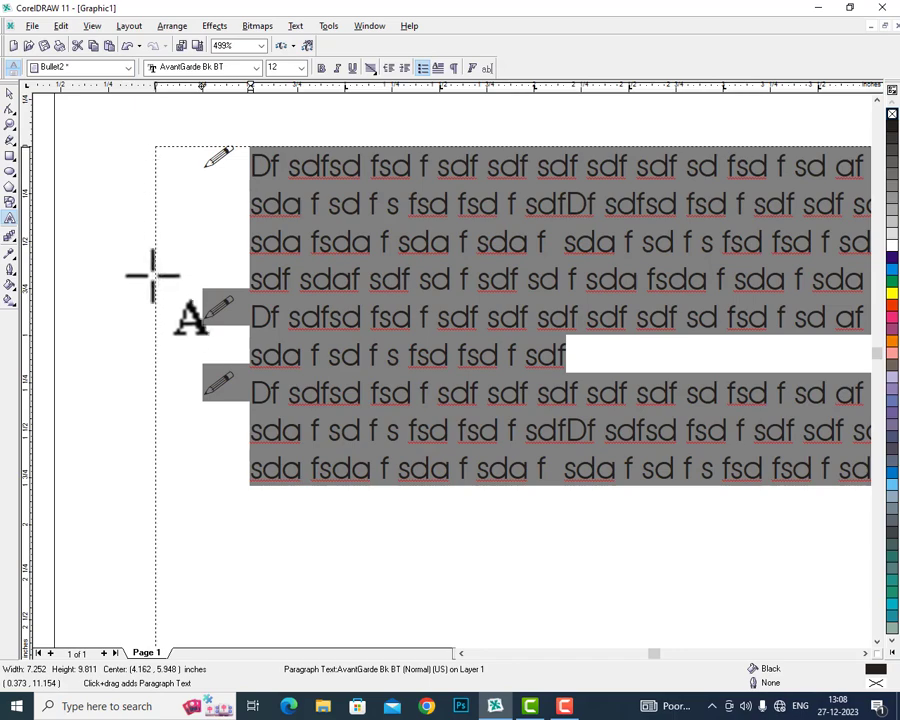
{"action": "left_click", "coordinate": [122, 72]}
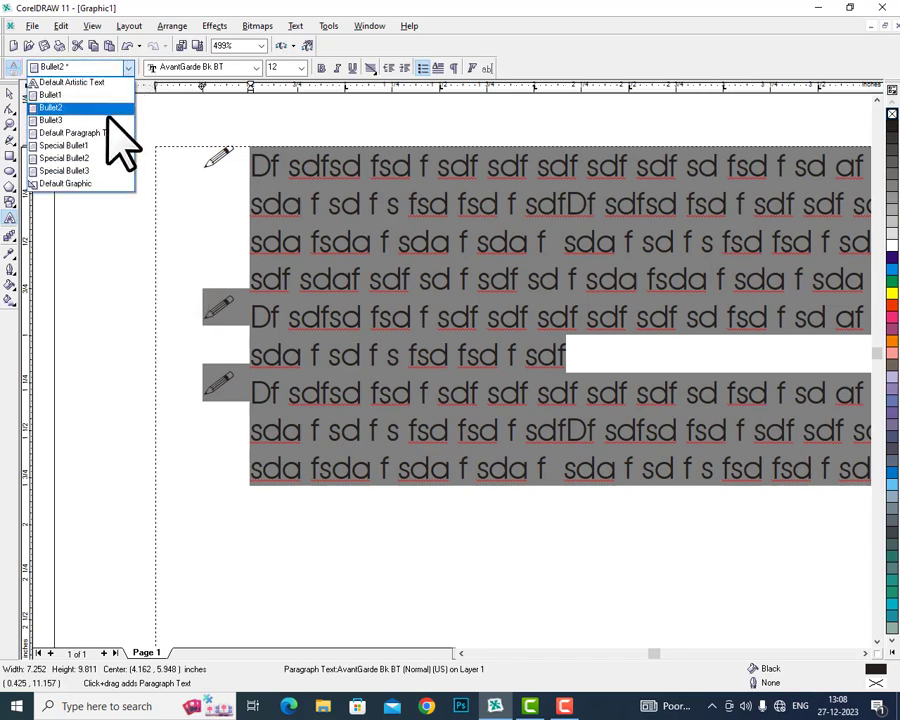
{"action": "left_click", "coordinate": [104, 118]}
{"action": "left_click", "coordinate": [124, 68]}
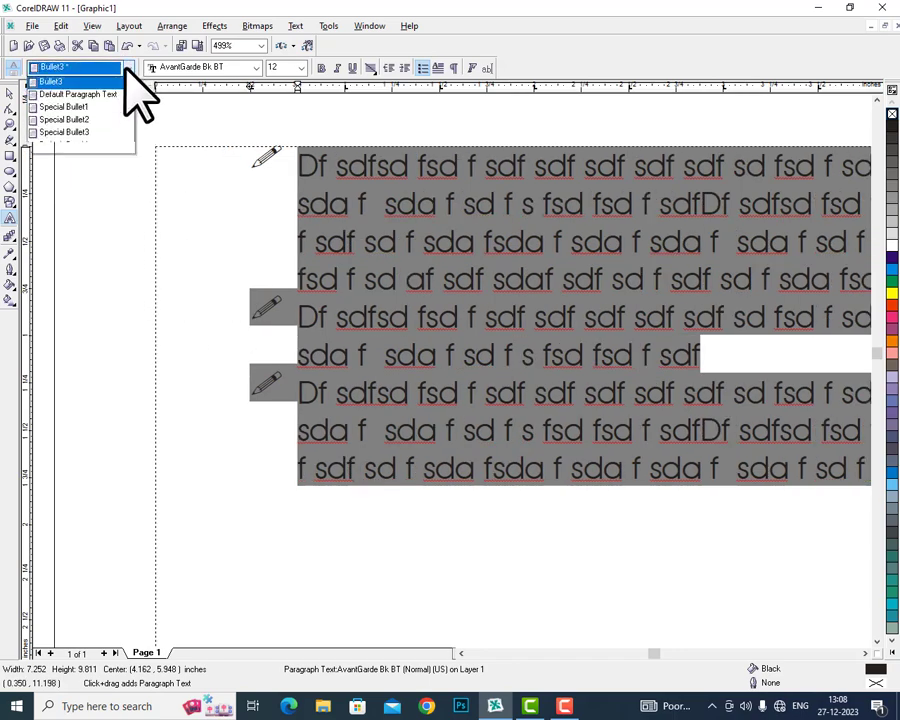
{"action": "left_click", "coordinate": [118, 84]}
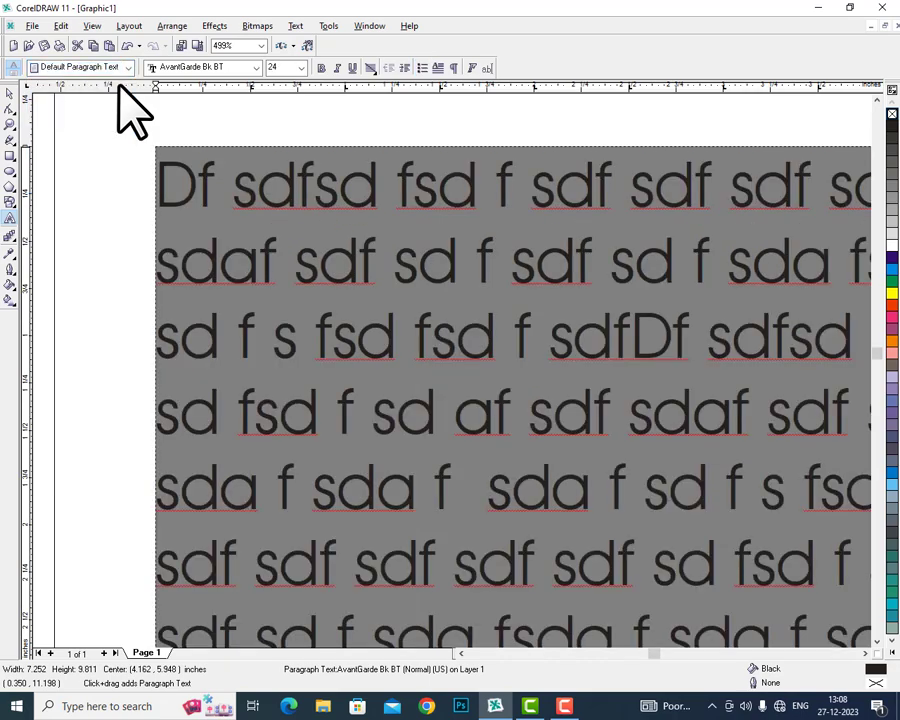
Step: Try the Special Bullet1 and Special Bullet3 styles on the selected paragraphs, return to Special Bullet1, and try Special Bullet2
{"action": "left_click", "coordinate": [124, 68]}
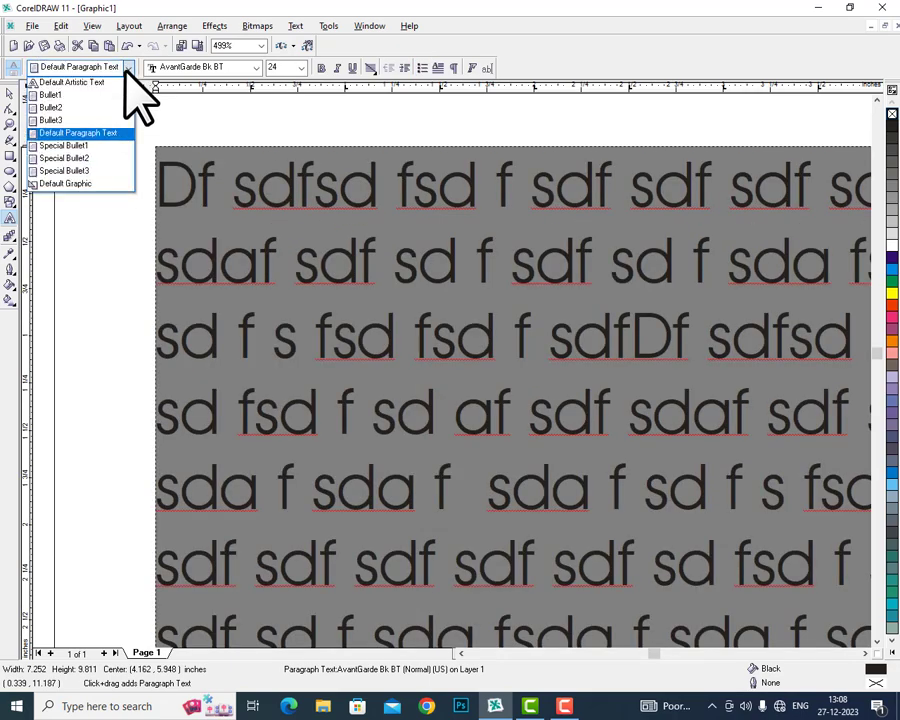
{"action": "left_click", "coordinate": [112, 146]}
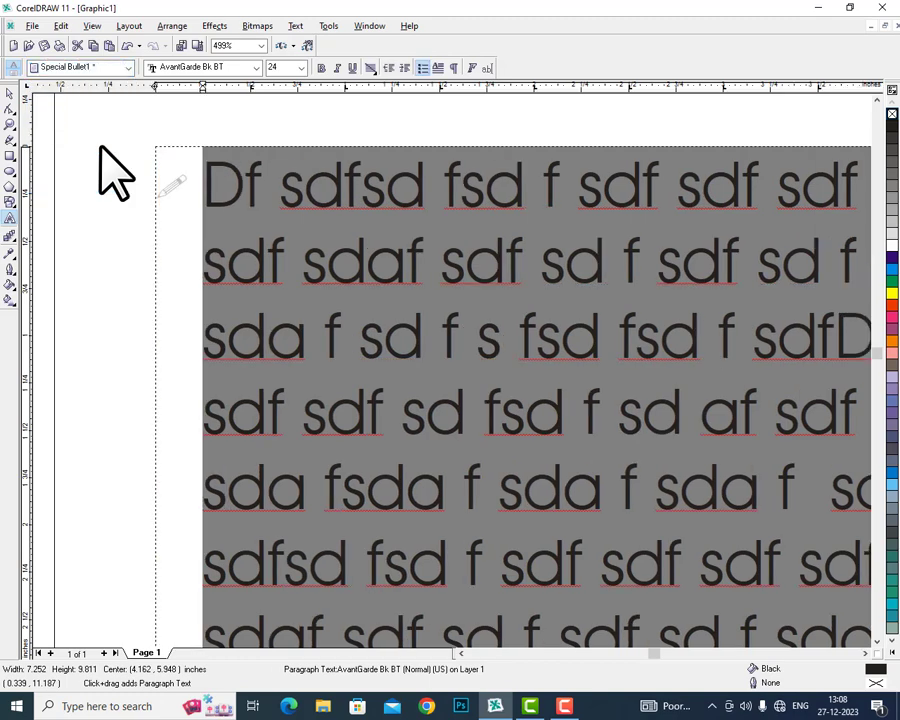
{"action": "left_click", "coordinate": [127, 72]}
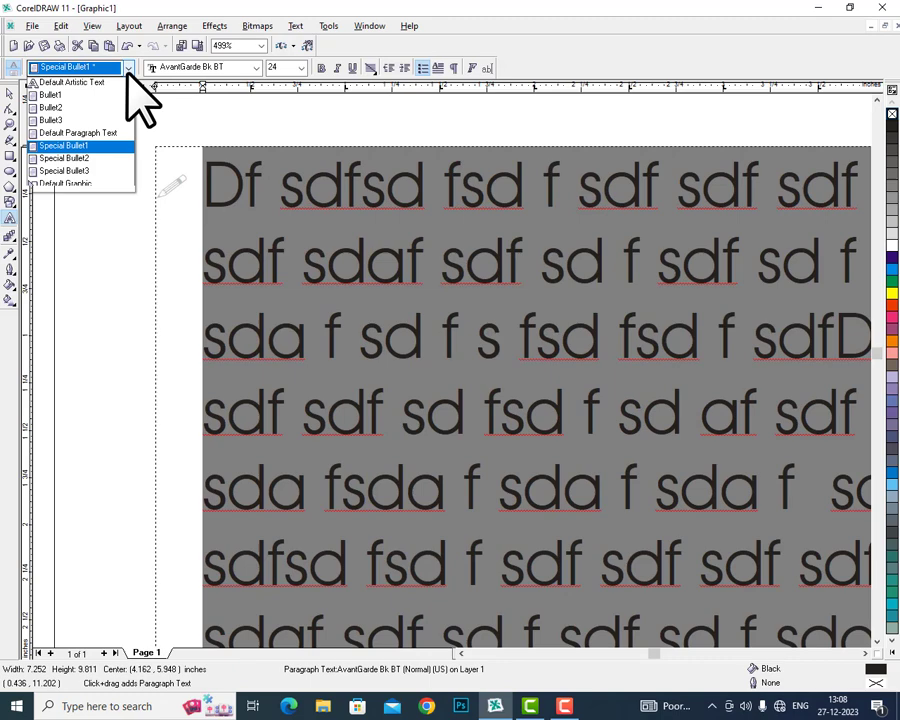
{"action": "left_click", "coordinate": [117, 172]}
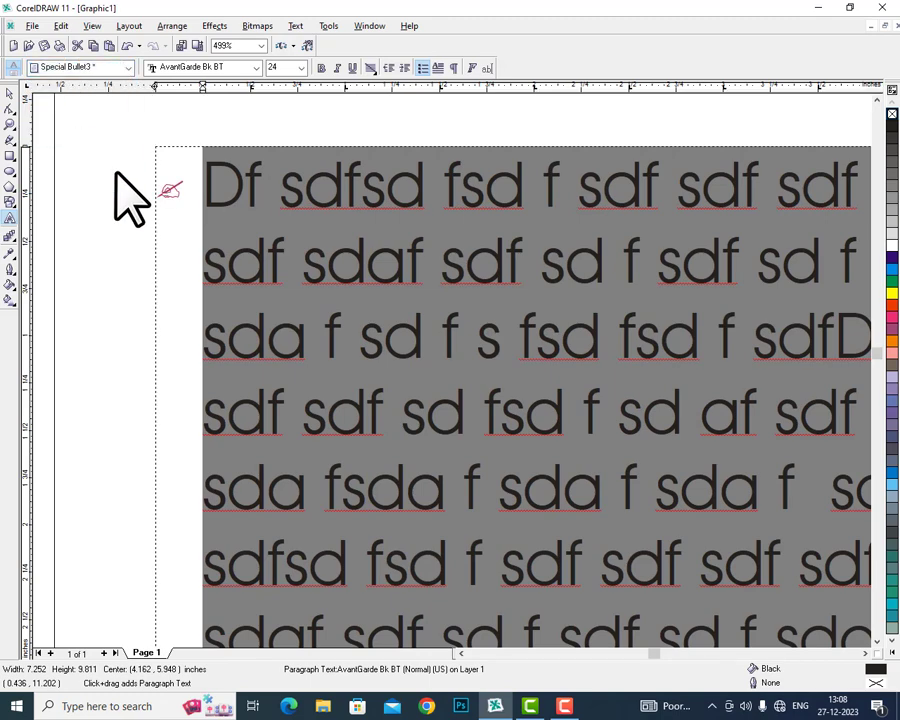
{"action": "left_click", "coordinate": [128, 68]}
{"action": "left_click", "coordinate": [100, 146]}
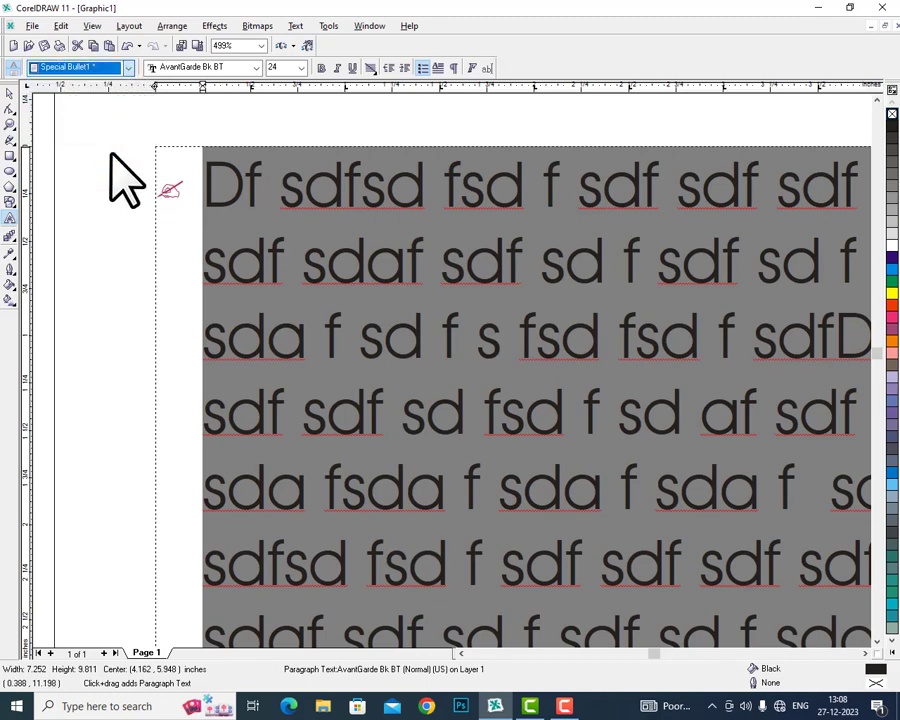
{"action": "left_click", "coordinate": [126, 68]}
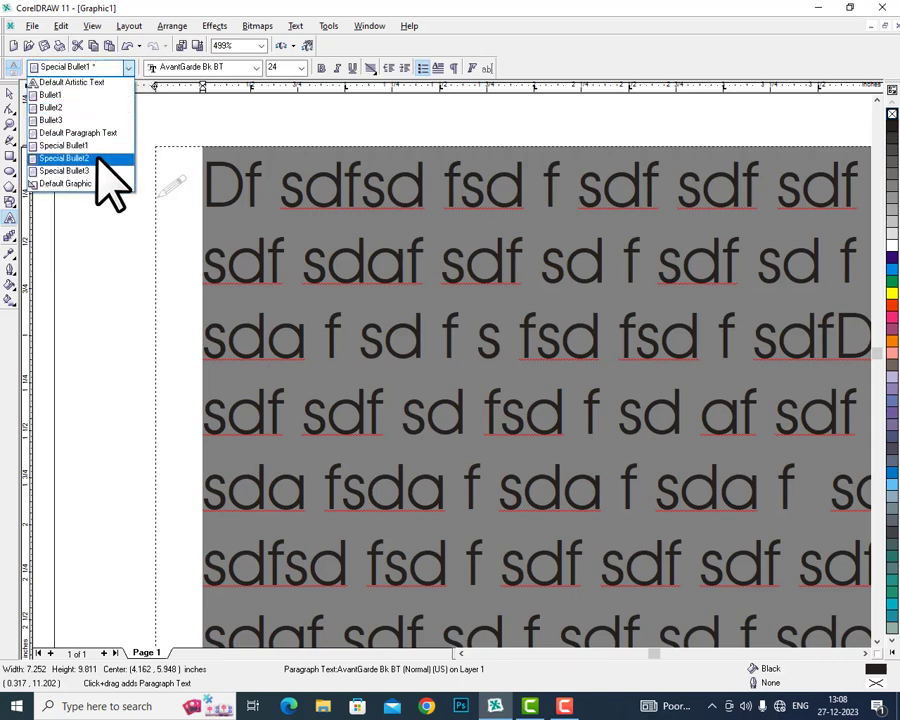
{"action": "left_click", "coordinate": [96, 156]}
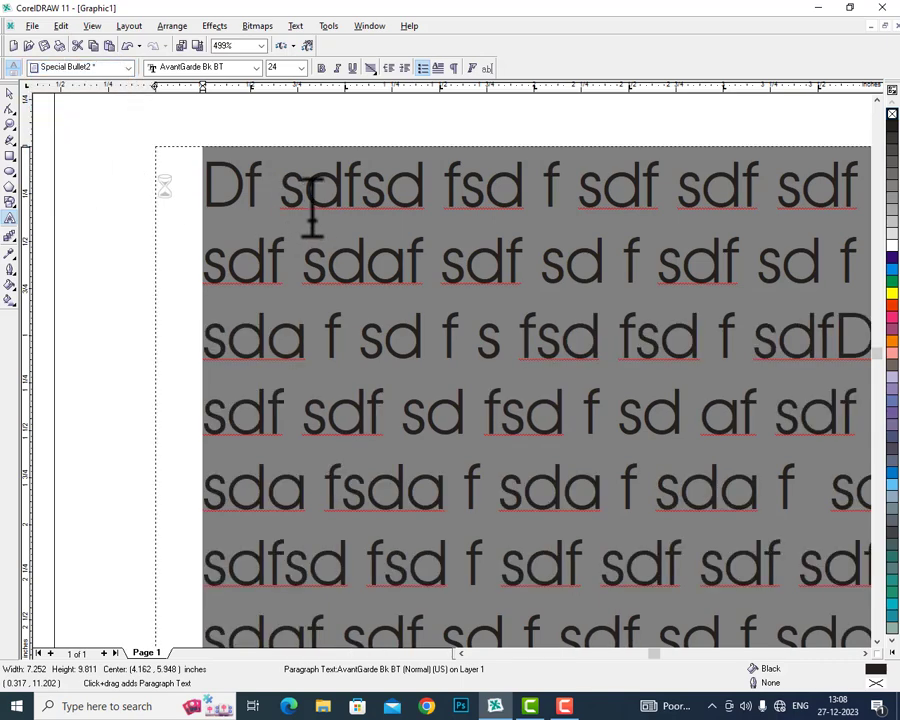
Step: Try the Special Bullet3, Default Graphic and Default Artistic Text styles in turn on the selected text
{"action": "key", "text": "F4"}
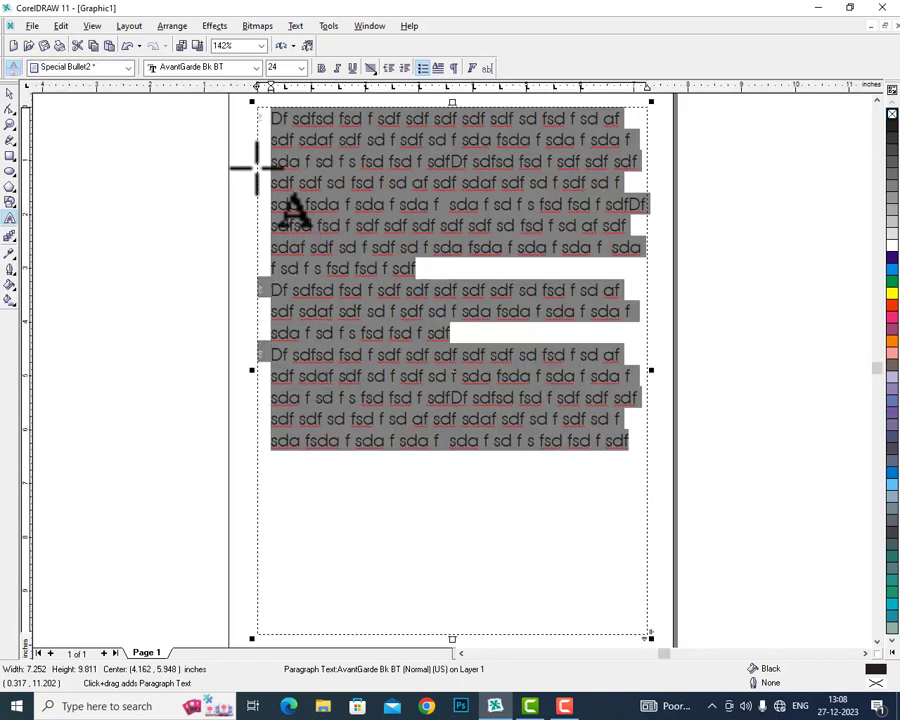
{"action": "left_click", "coordinate": [128, 68]}
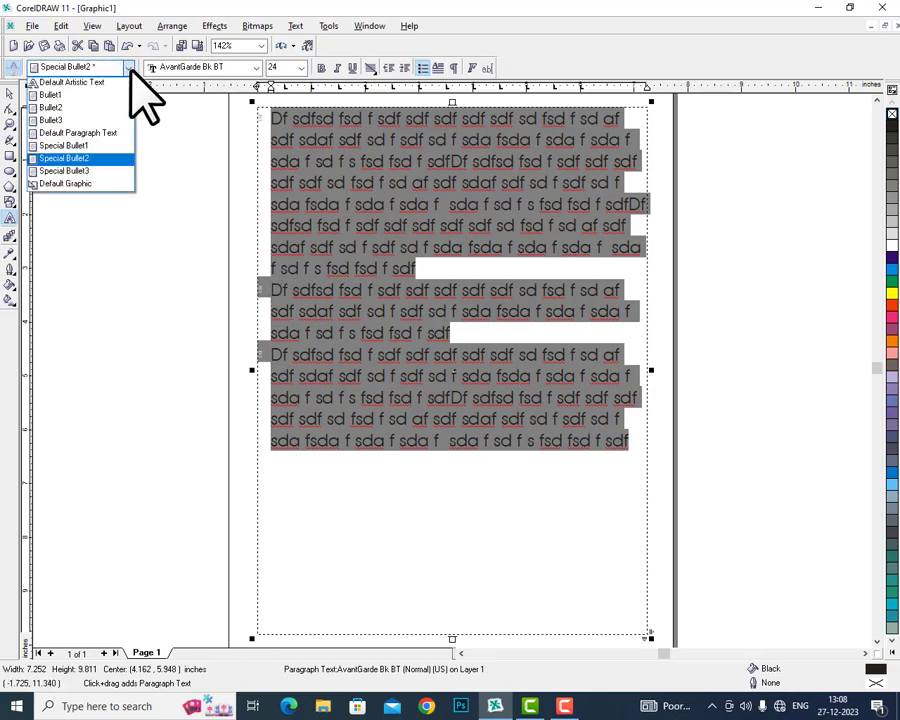
{"action": "left_click", "coordinate": [95, 171]}
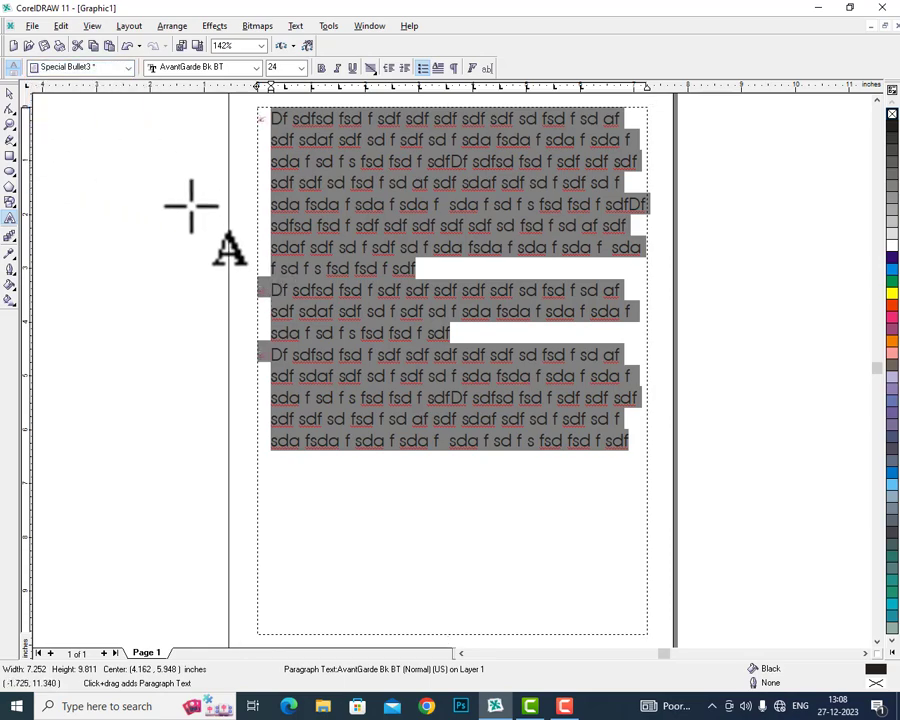
{"action": "left_click", "coordinate": [128, 68]}
{"action": "left_click", "coordinate": [87, 180]}
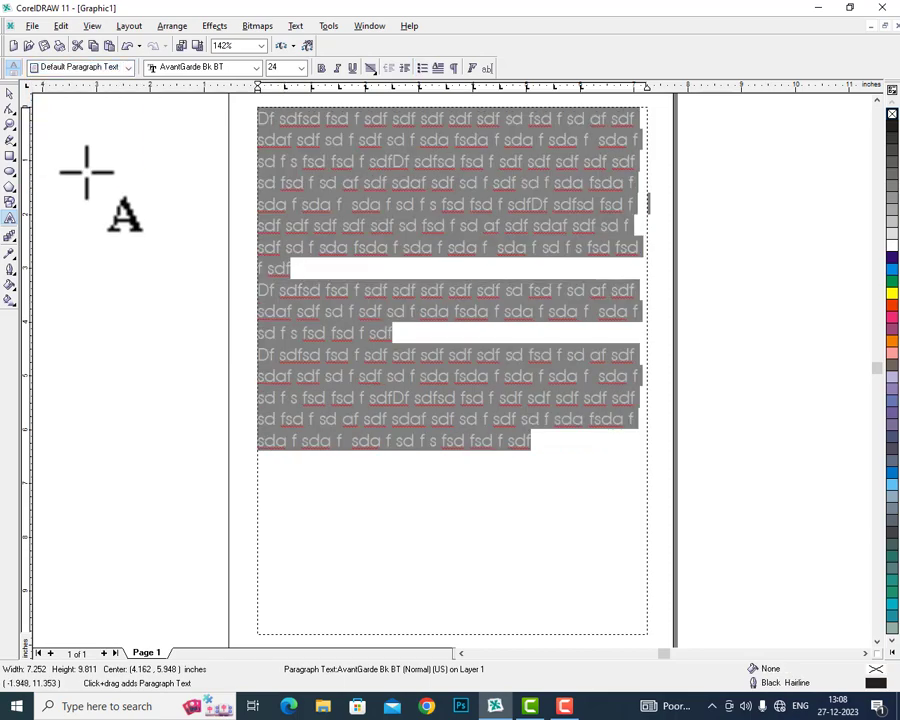
{"action": "left_click", "coordinate": [129, 68]}
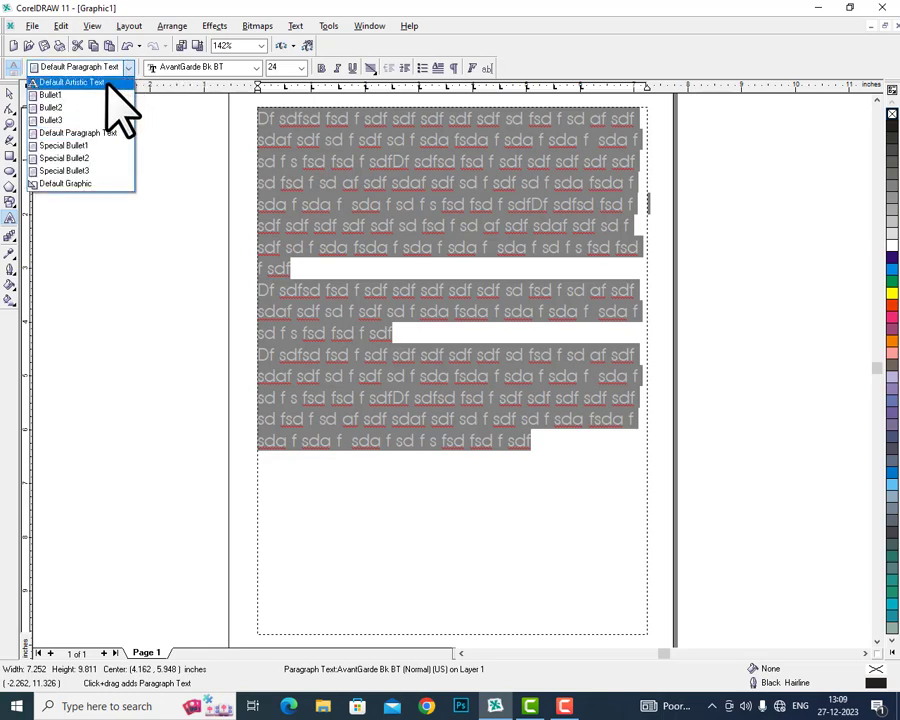
{"action": "left_click", "coordinate": [106, 83]}
Step: Reset the selected text to the Default Paragraph Text style and apply the Bullet1 style to it
{"action": "left_click", "coordinate": [127, 69]}
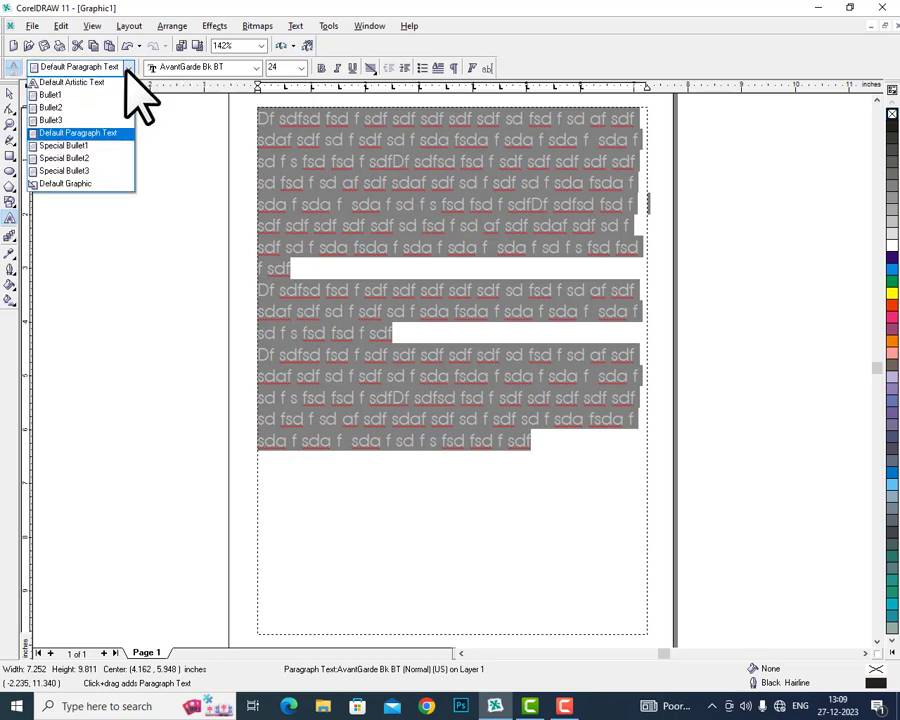
{"action": "left_click", "coordinate": [97, 132]}
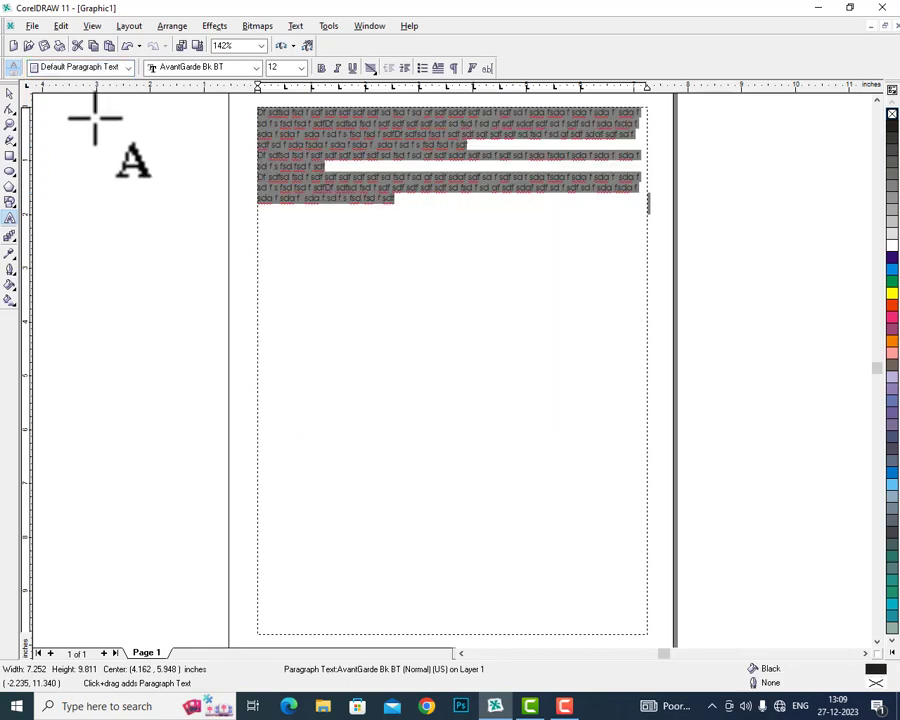
{"action": "left_click", "coordinate": [127, 68]}
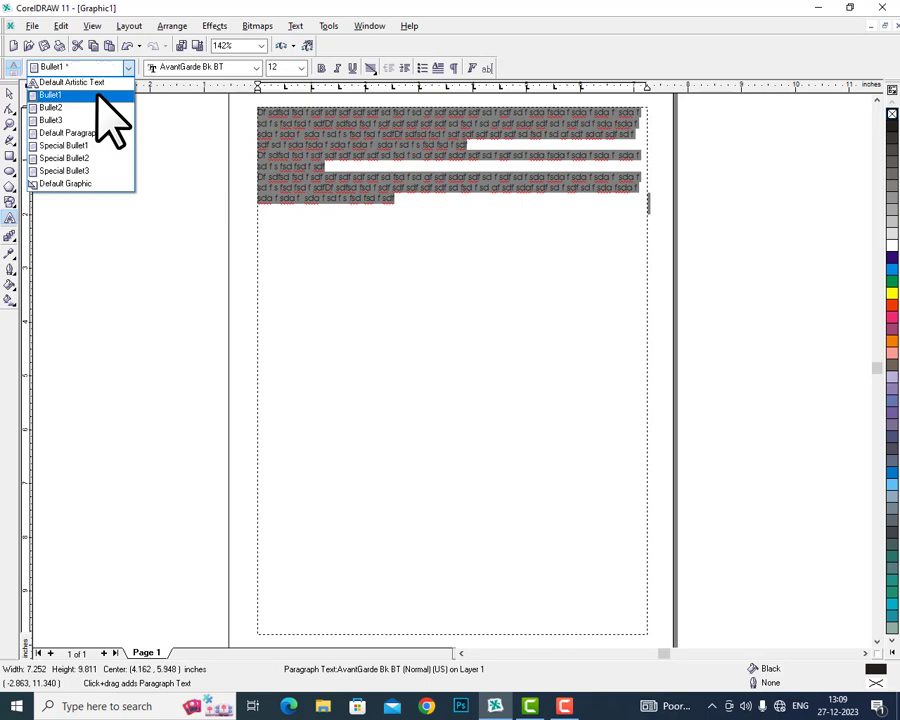
{"action": "left_click", "coordinate": [52, 94]}
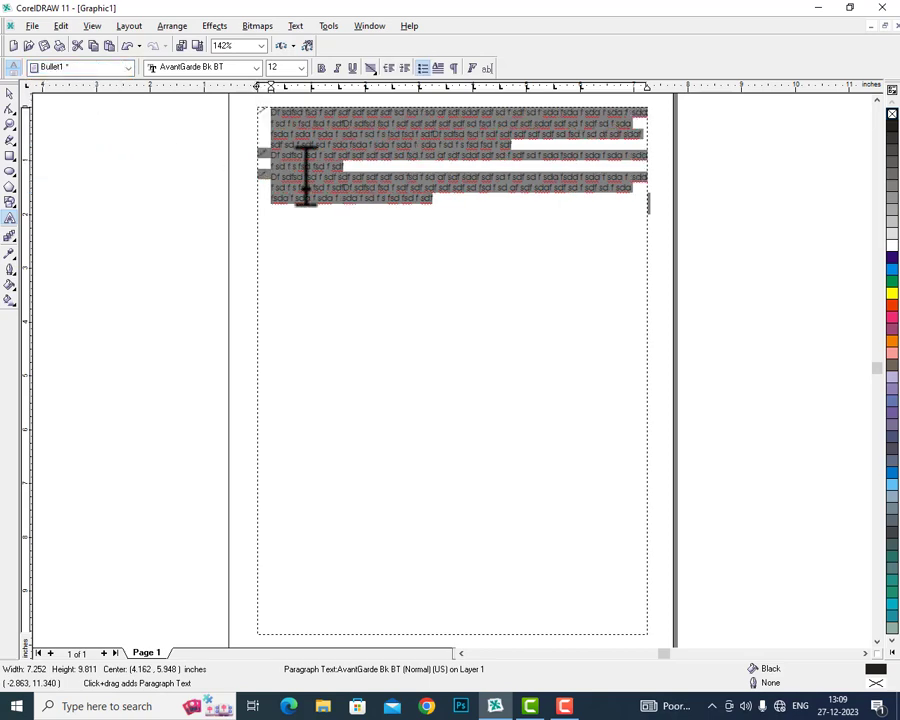
Step: Set the selected paragraphs in Times New Roman at size 16
{"action": "key", "text": "F2"}
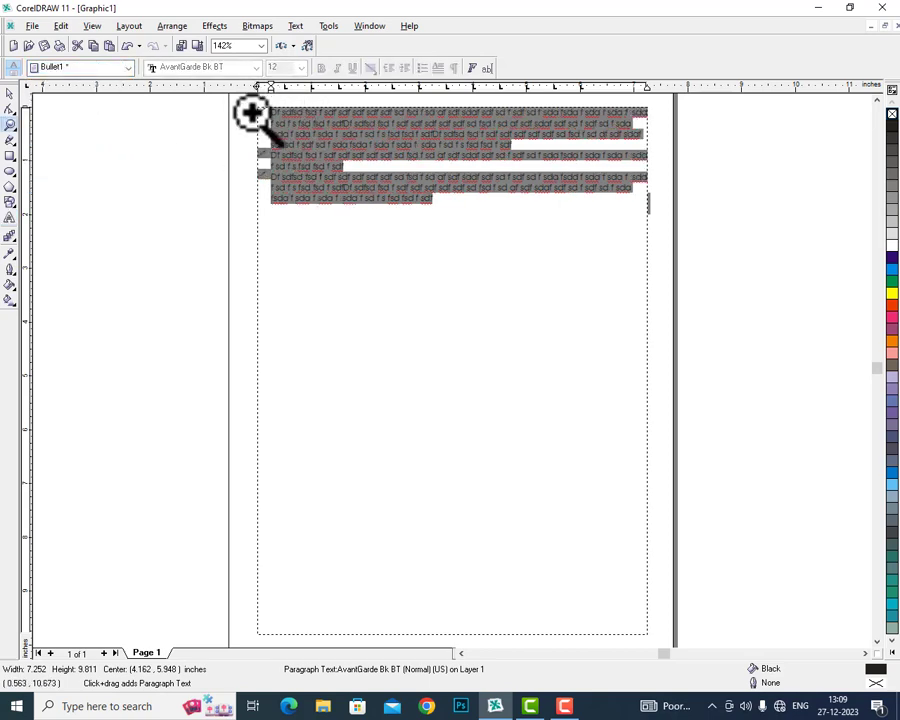
{"action": "left_click", "coordinate": [637, 196]}
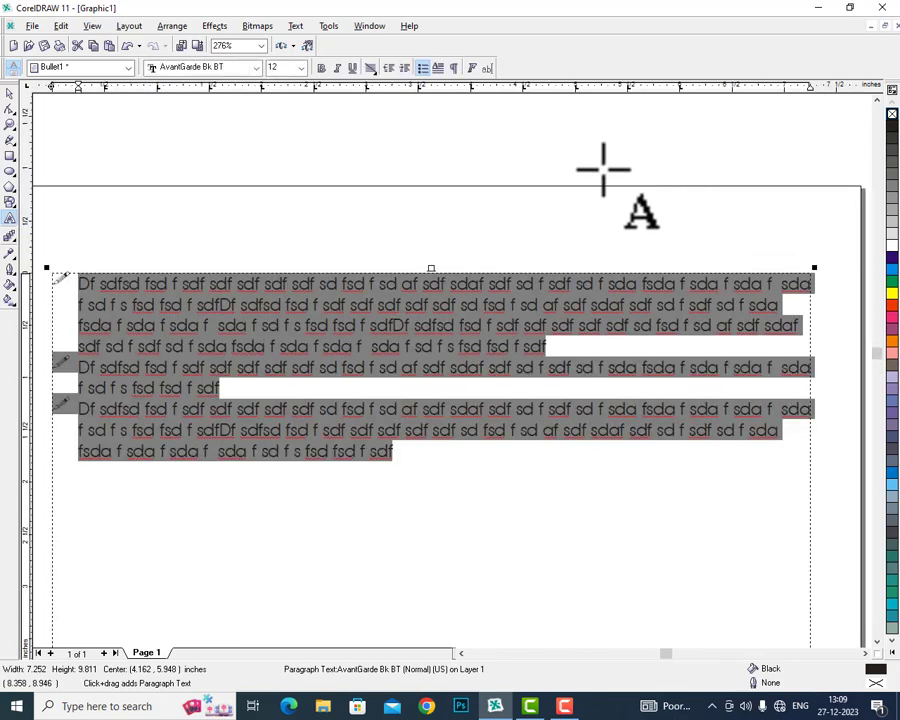
{"action": "left_click", "coordinate": [256, 68]}
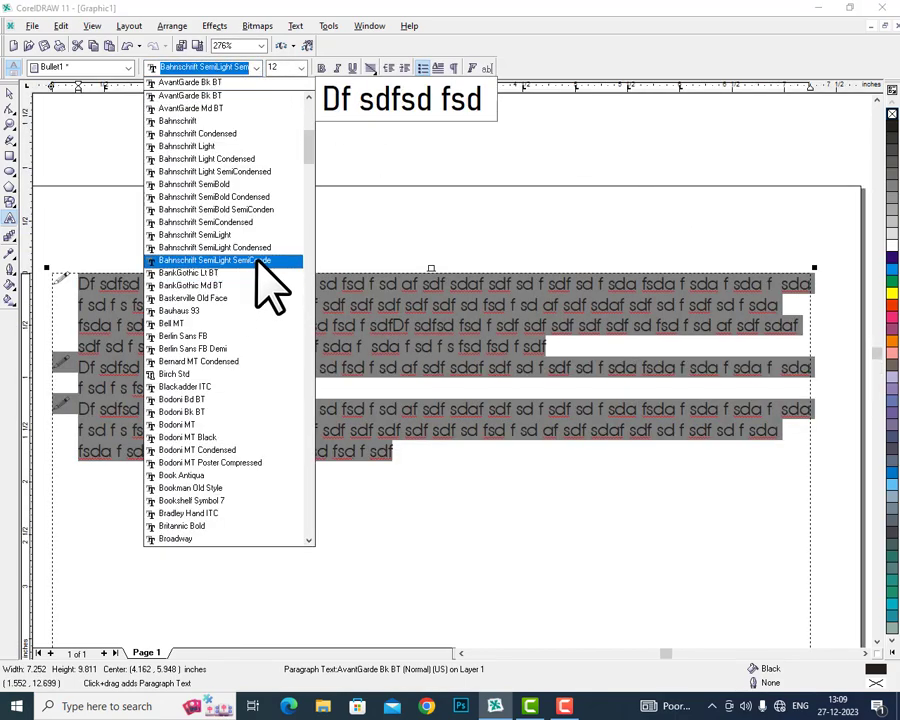
{"action": "type", "text": "Tahoma"}
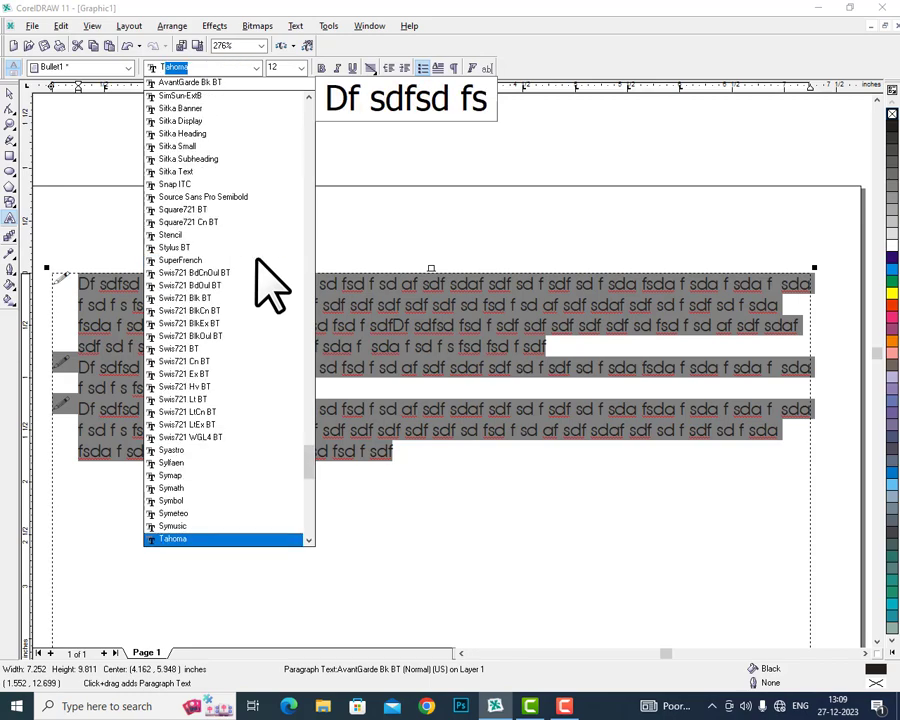
{"action": "scroll", "coordinate": [270, 525], "scroll_direction": "down", "scroll_amount": 2}
{"action": "scroll", "coordinate": [235, 520], "scroll_direction": "down", "scroll_amount": 3}
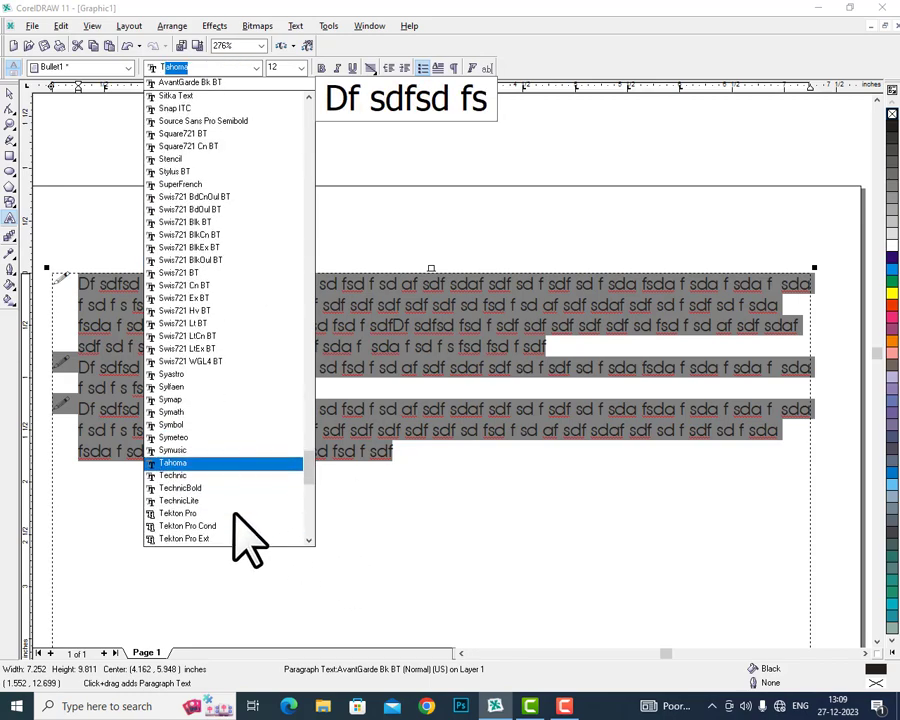
{"action": "left_click", "coordinate": [218, 487]}
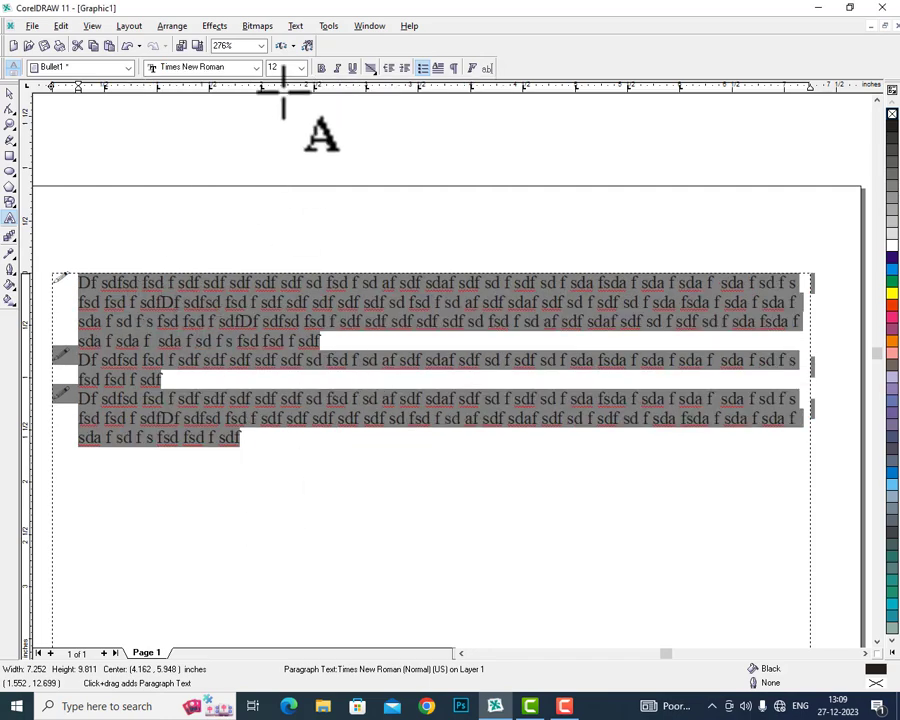
{"action": "left_click", "coordinate": [301, 69]}
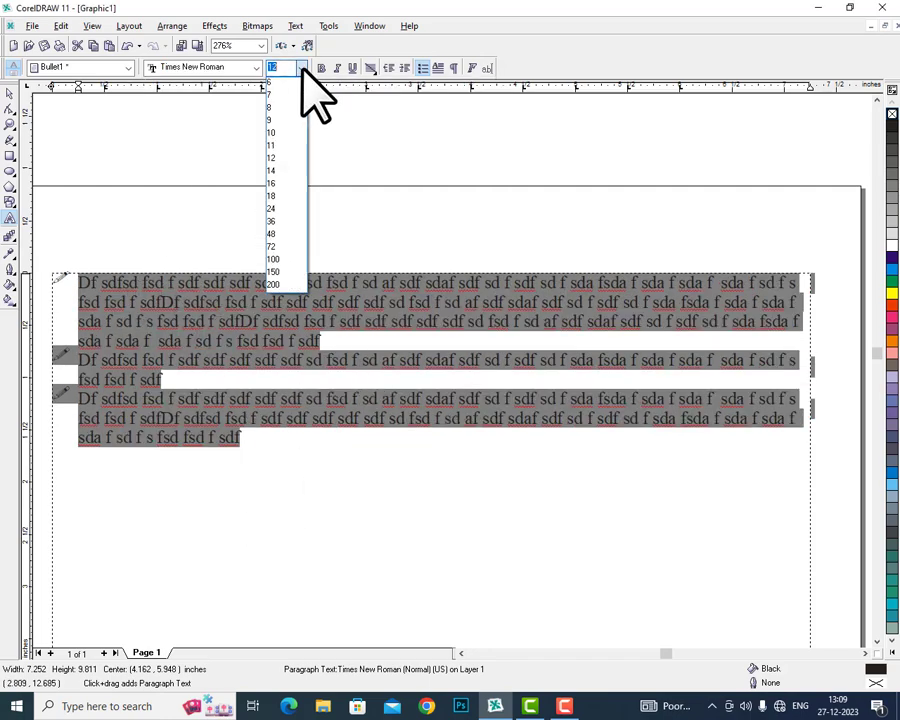
{"action": "left_click", "coordinate": [285, 184]}
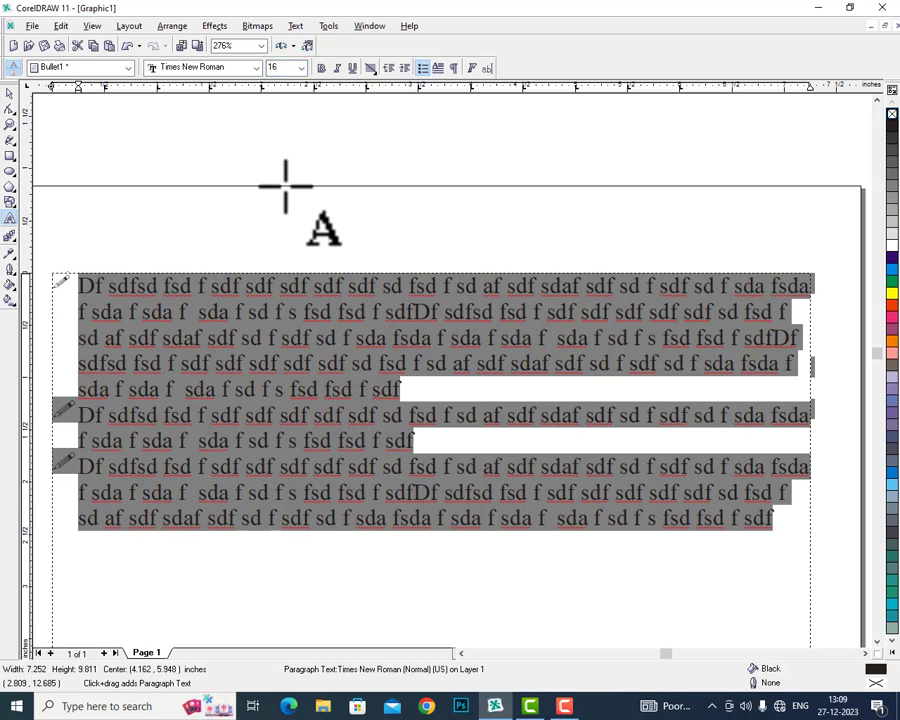
Step: Try bold, italic and underline in turn on the selected paragraphs, switching each one off again
{"action": "left_click", "coordinate": [322, 68]}
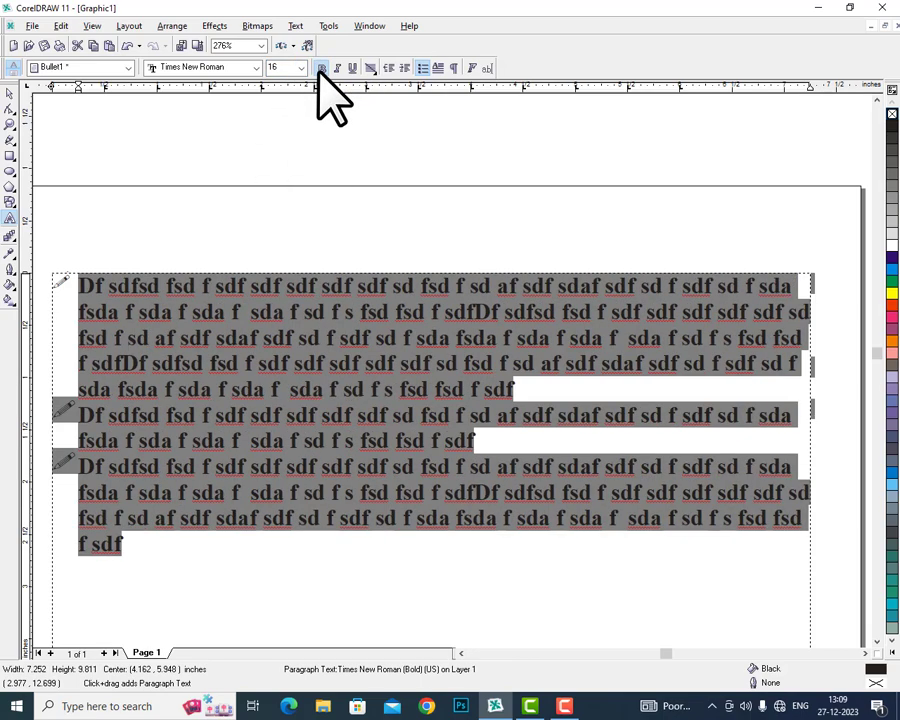
{"action": "left_click", "coordinate": [320, 70]}
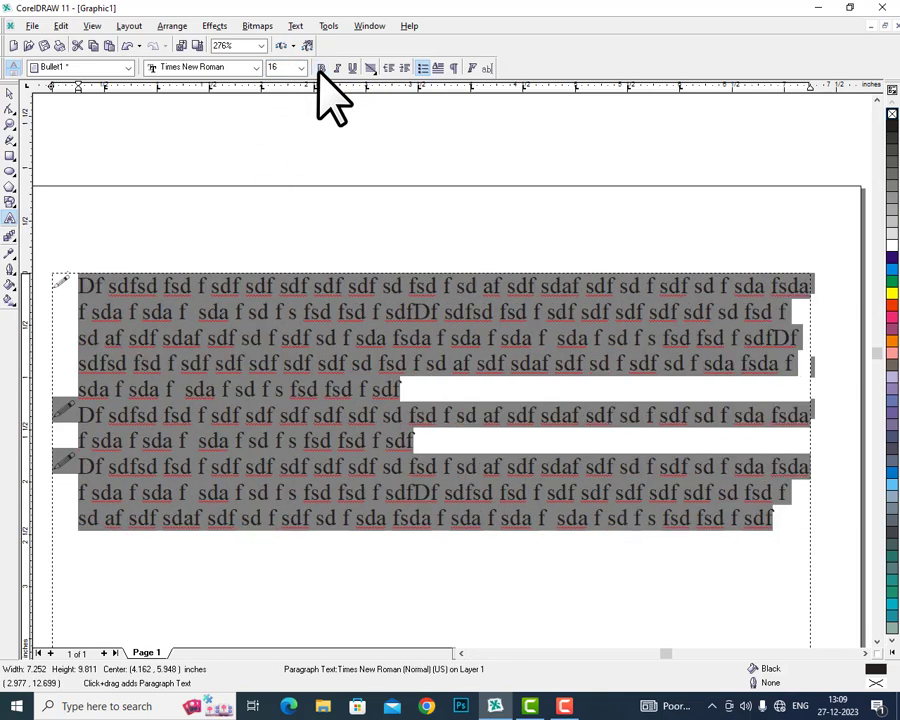
{"action": "left_click", "coordinate": [322, 68]}
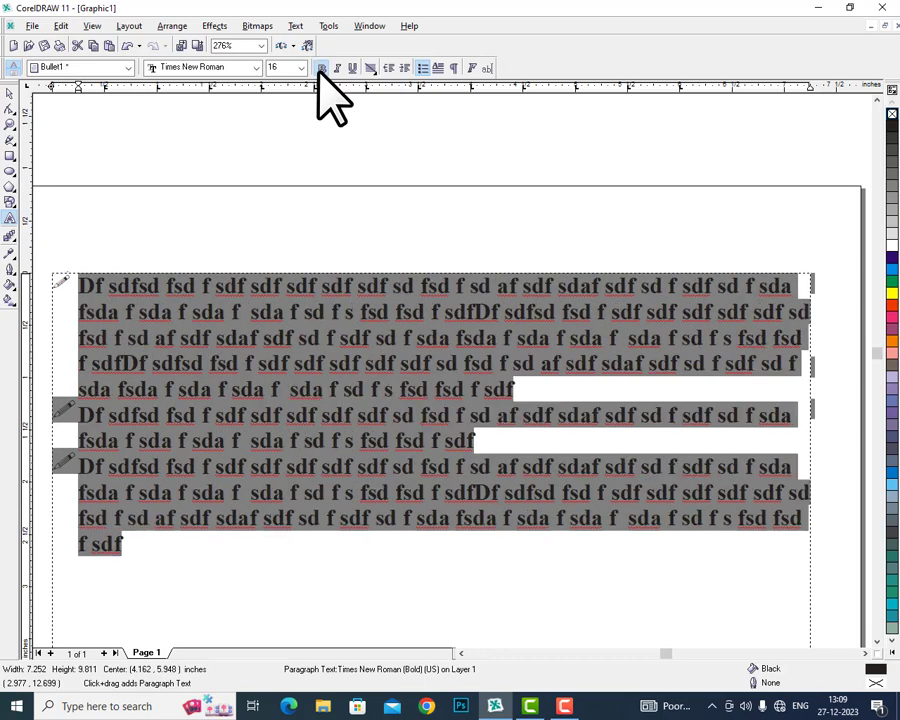
{"action": "left_click", "coordinate": [322, 68]}
{"action": "left_click", "coordinate": [337, 69]}
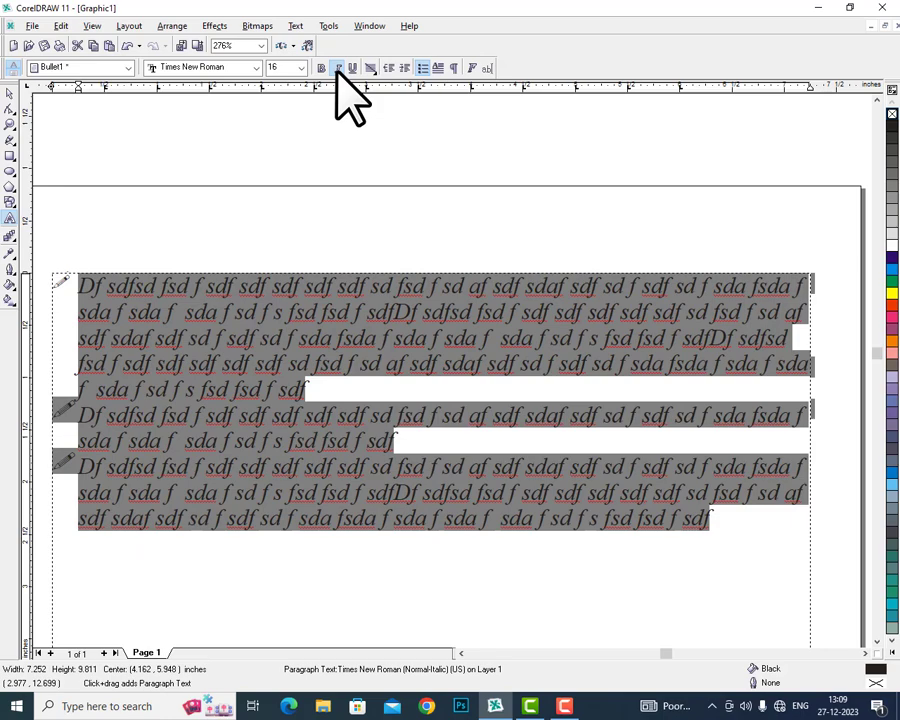
{"action": "left_click", "coordinate": [337, 69]}
{"action": "left_click", "coordinate": [352, 68]}
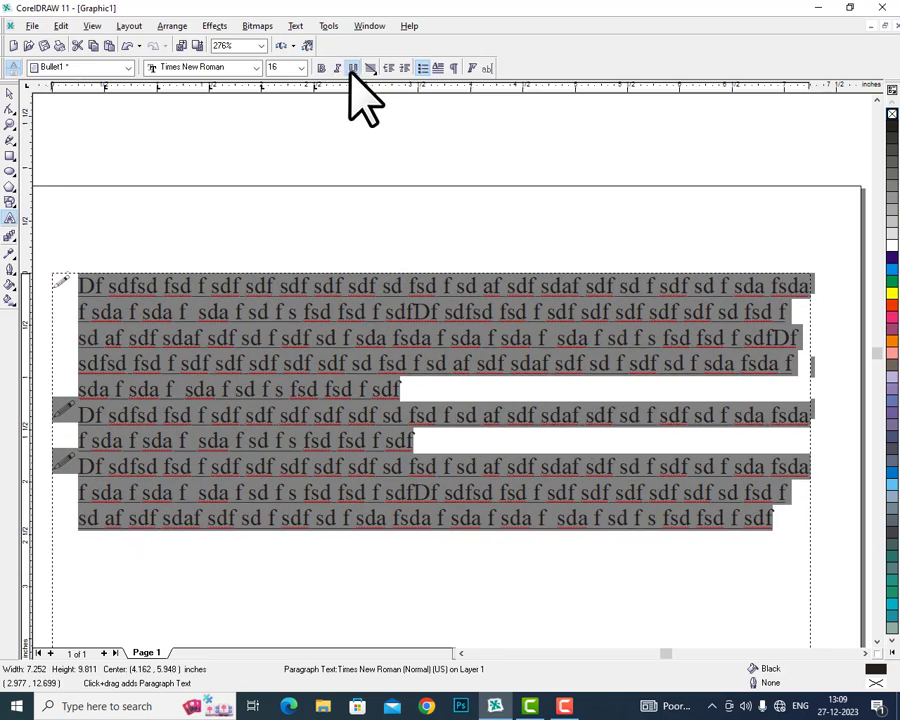
{"action": "left_click", "coordinate": [352, 68]}
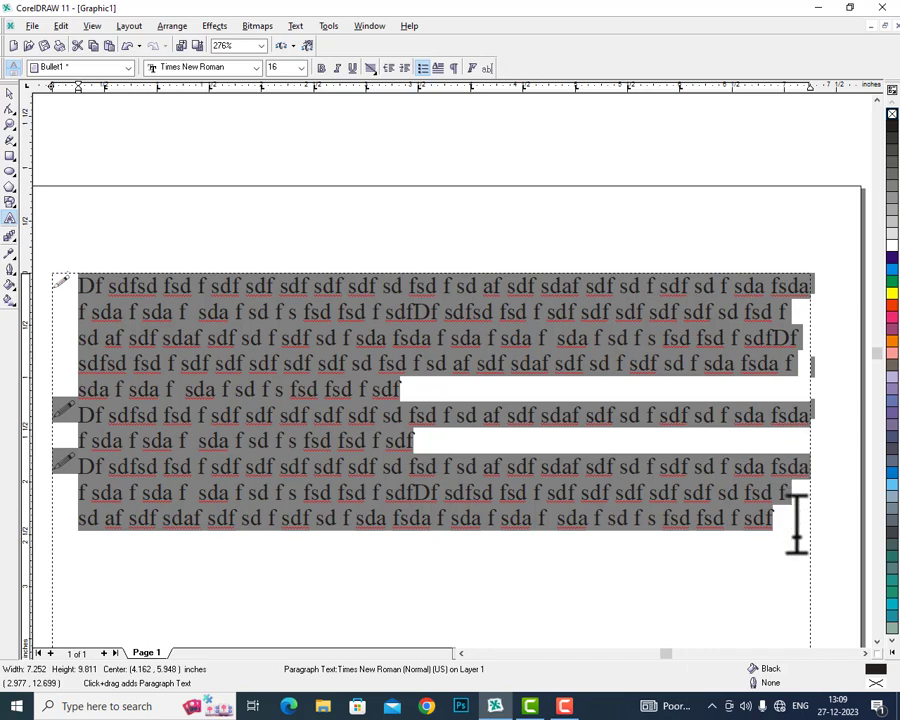
Step: Try Full alignment and Force Full alignment on the selected paragraphs
{"action": "left_click", "coordinate": [372, 70]}
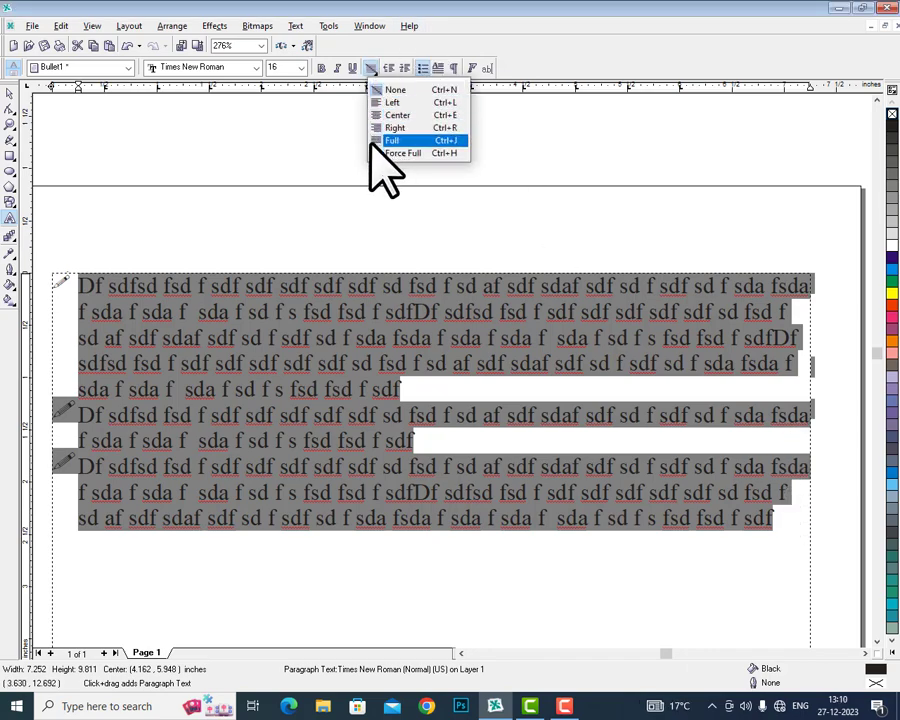
{"action": "left_click", "coordinate": [371, 143]}
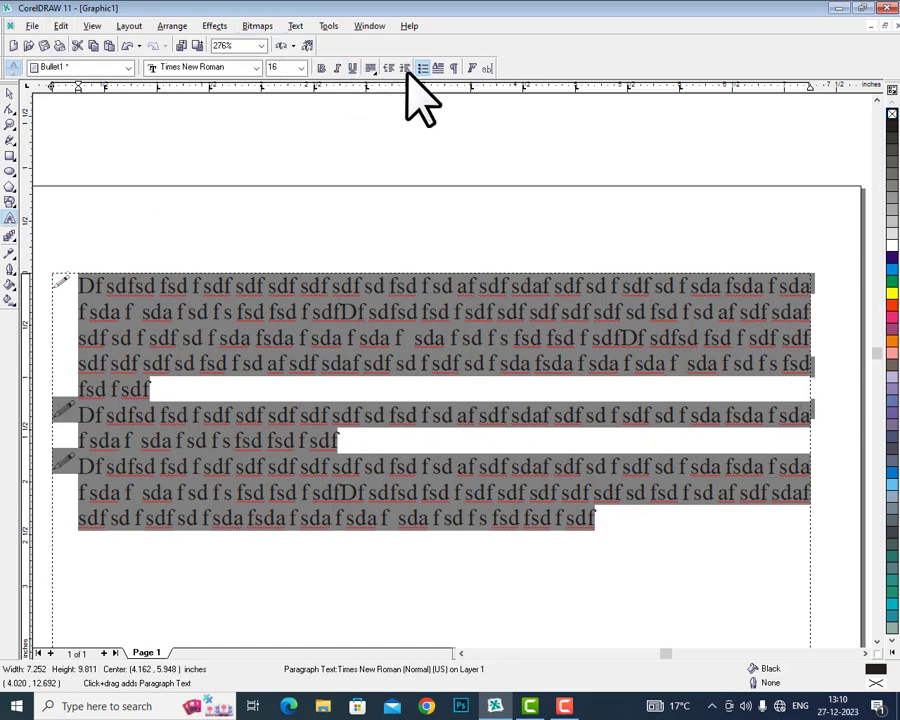
{"action": "left_click", "coordinate": [371, 68]}
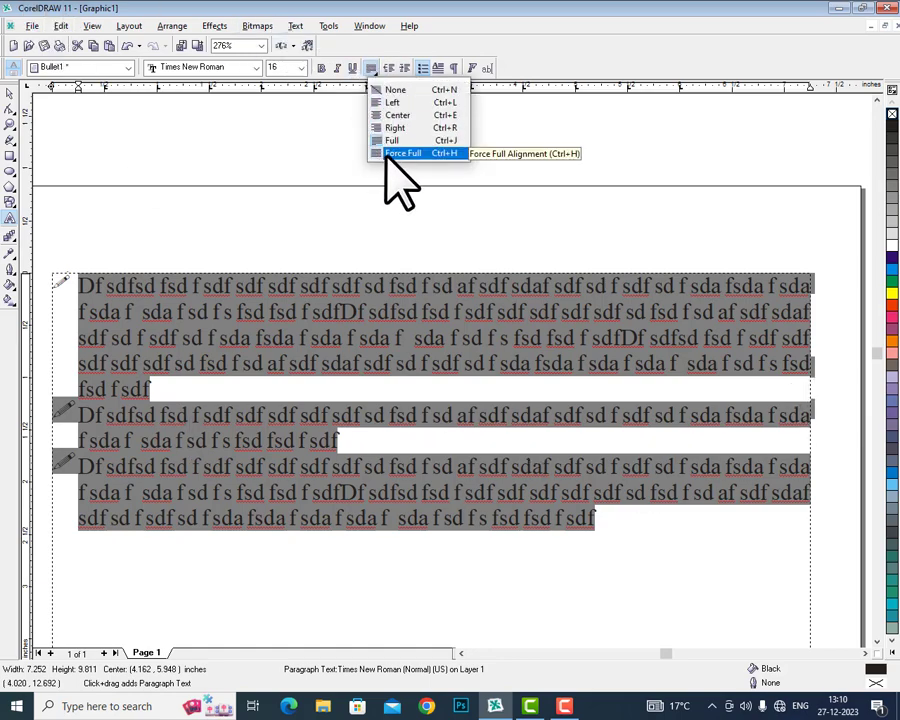
{"action": "left_click", "coordinate": [392, 154]}
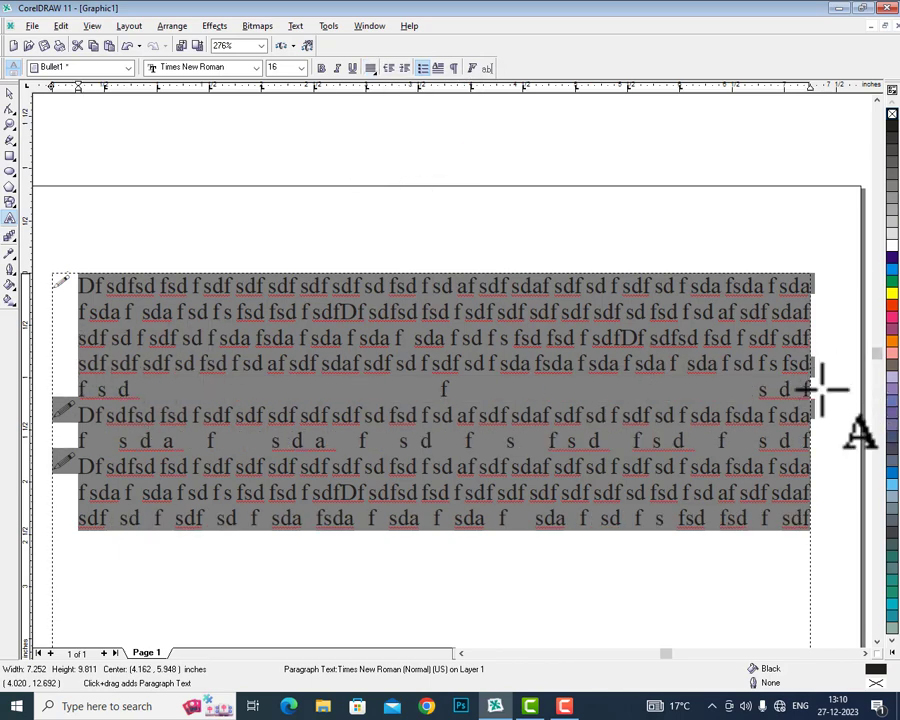
Step: Insert the sample text "vxccv sd gsd gsdfg sdf gdfg dfg dg dg fg df" in the last line of the first paragraph
{"action": "left_click", "coordinate": [487, 380]}
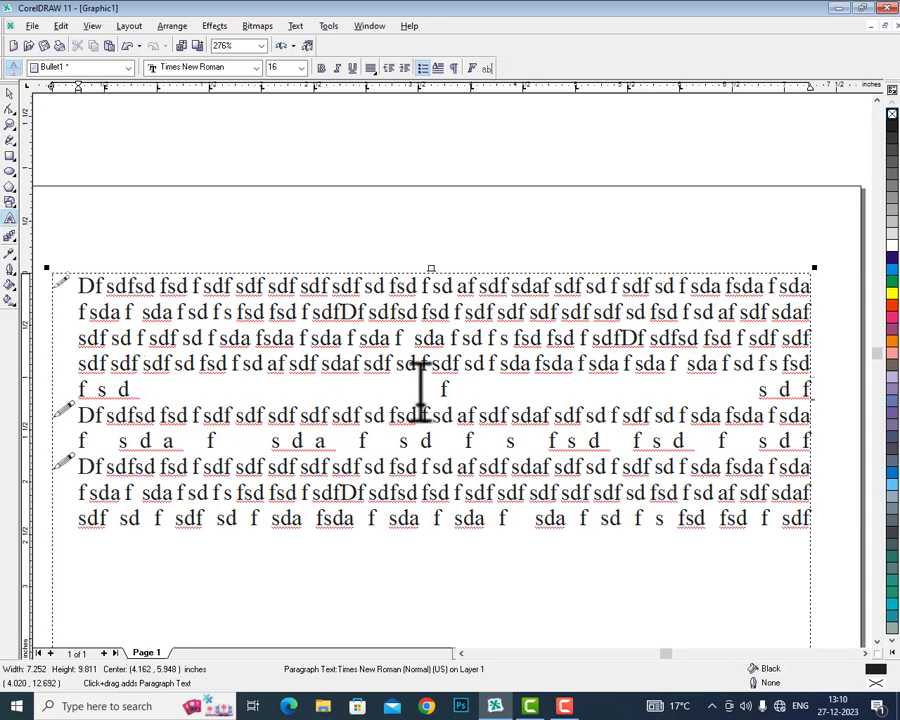
{"action": "type", "text": "vxccv sd gsd gsdfg sdf gdfg dfg dg dg "}
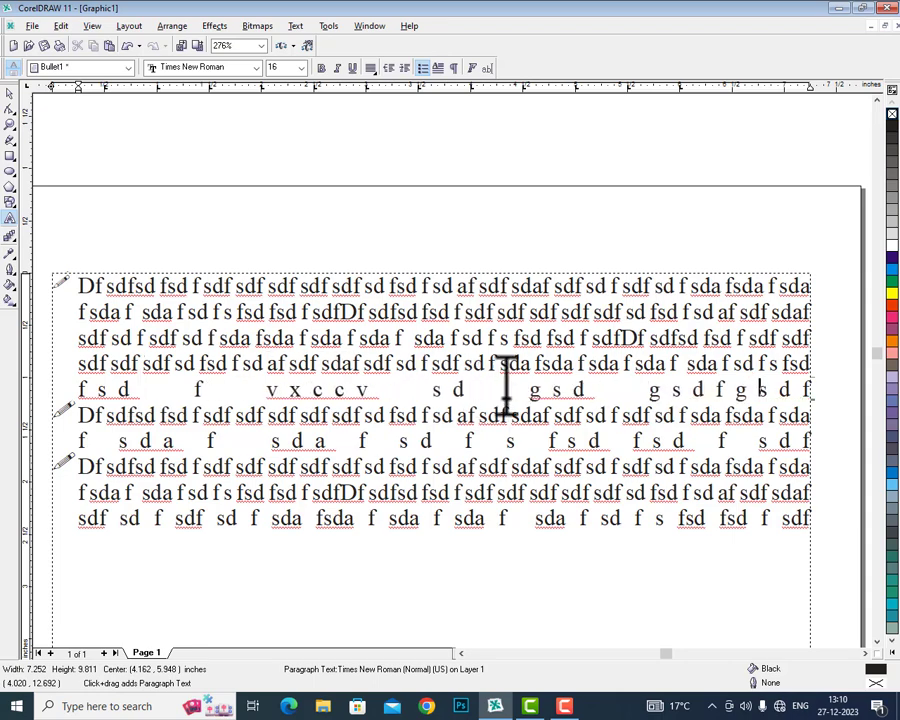
{"action": "type", "text": "fg df"}
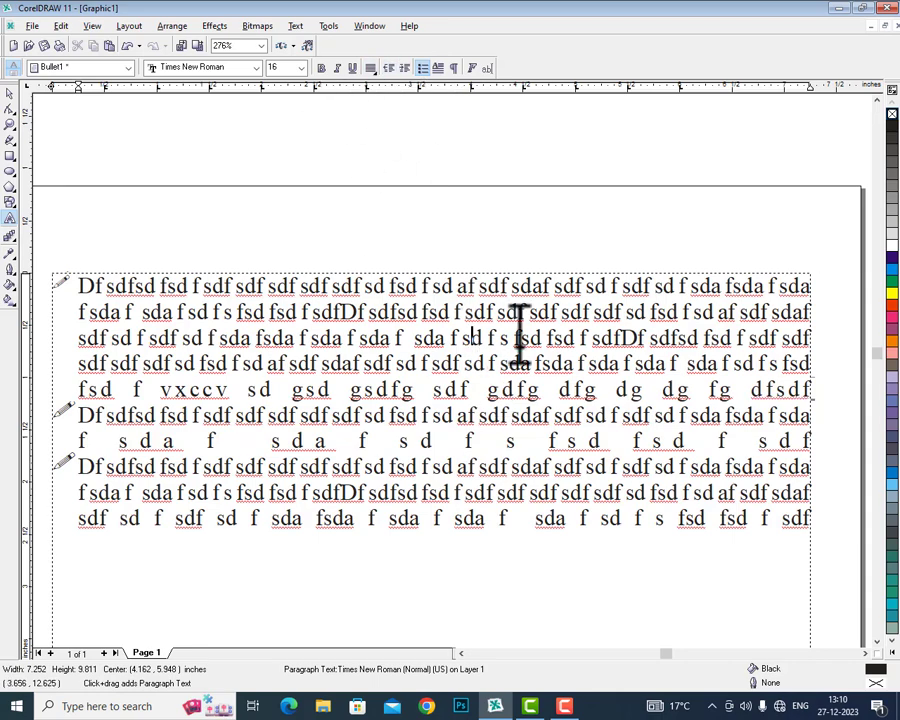
Step: Select all the text and try Full, Right and Center alignment in turn
{"action": "key", "text": "ctrl+a"}
{"action": "left_click", "coordinate": [370, 68]}
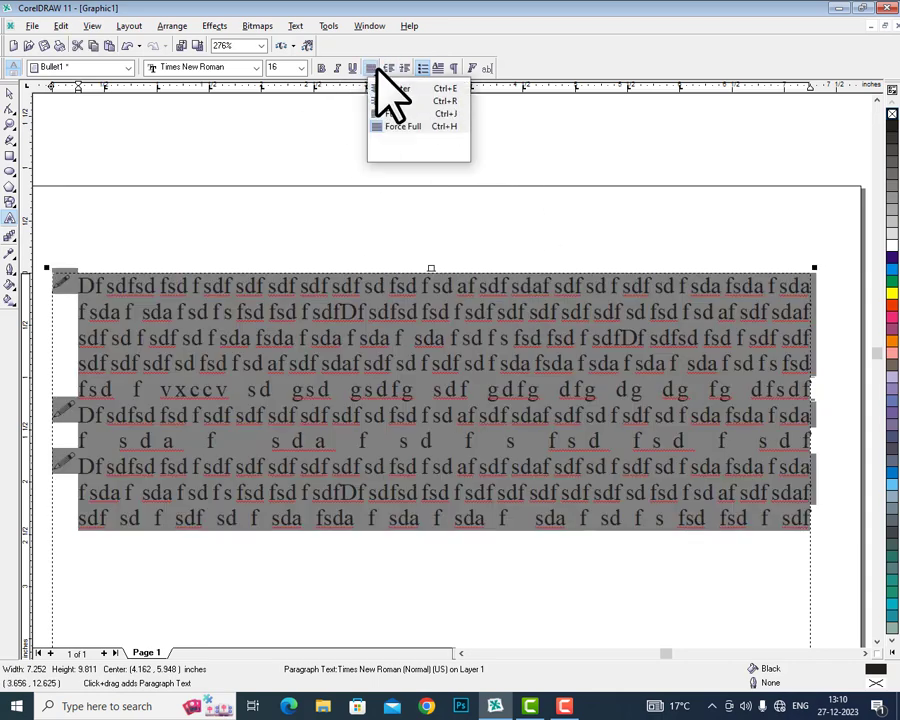
{"action": "left_click", "coordinate": [390, 140]}
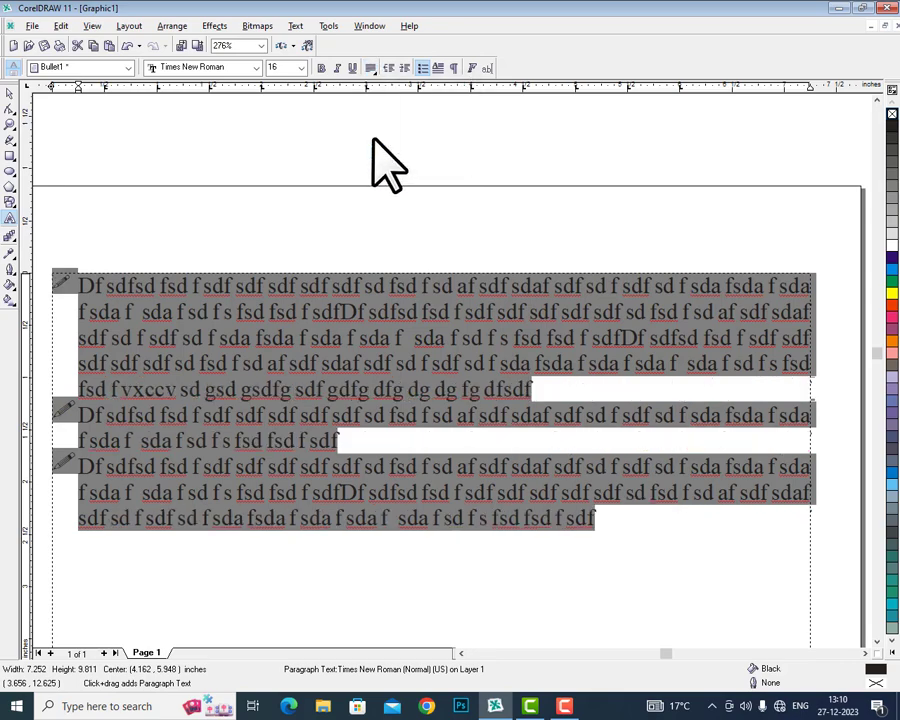
{"action": "left_click", "coordinate": [371, 69]}
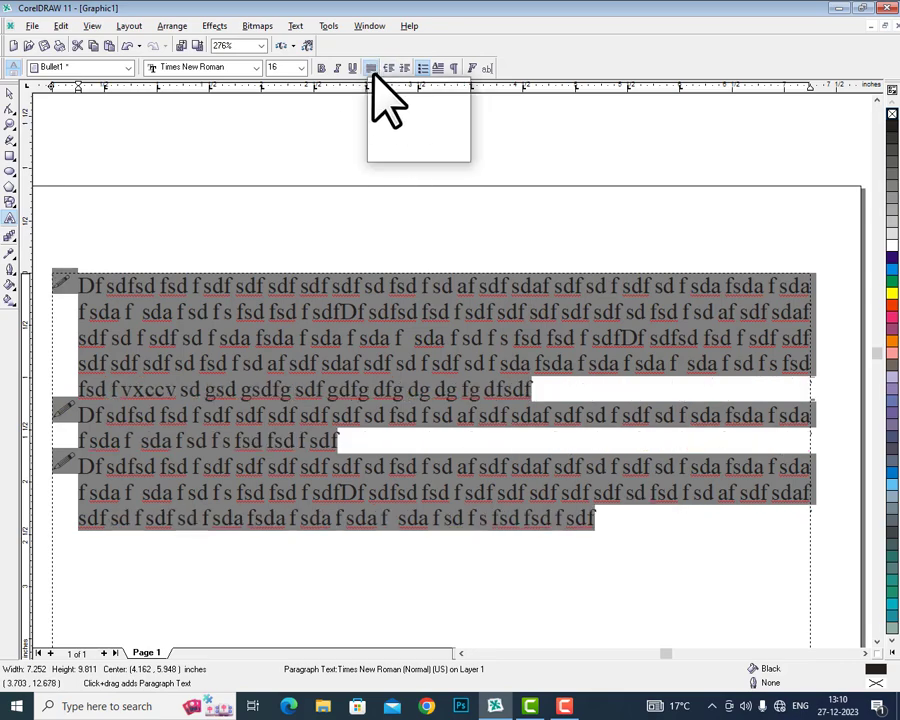
{"action": "left_click", "coordinate": [380, 127]}
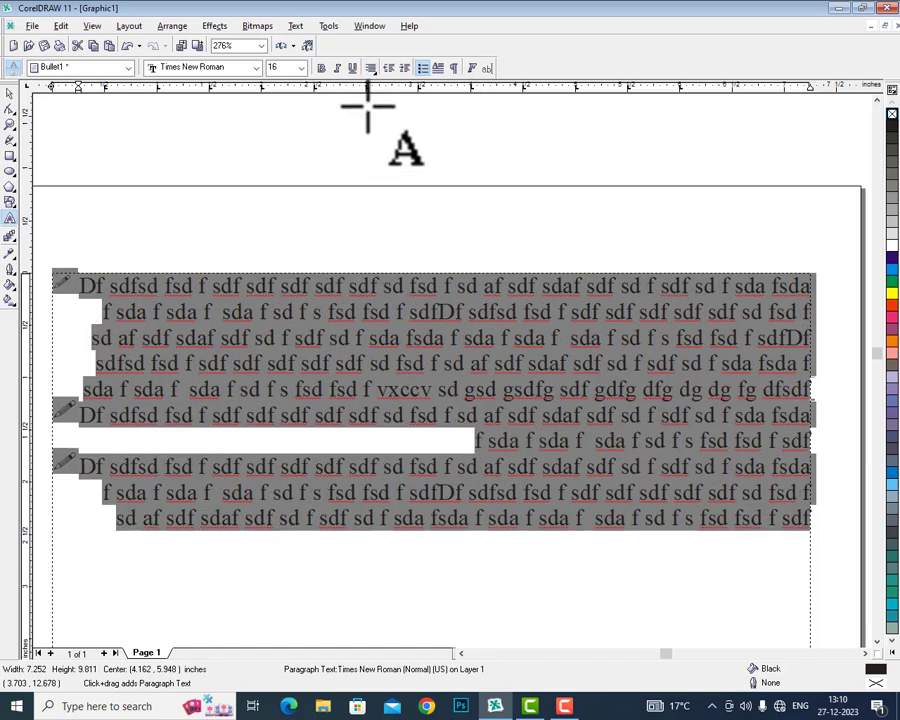
{"action": "left_click", "coordinate": [372, 70]}
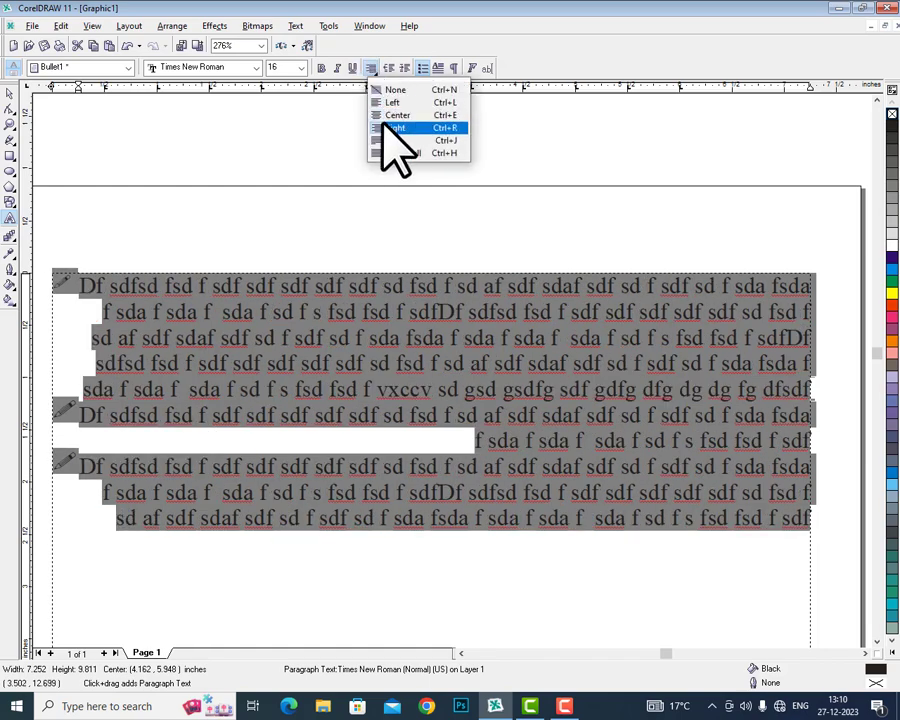
{"action": "left_click", "coordinate": [378, 115]}
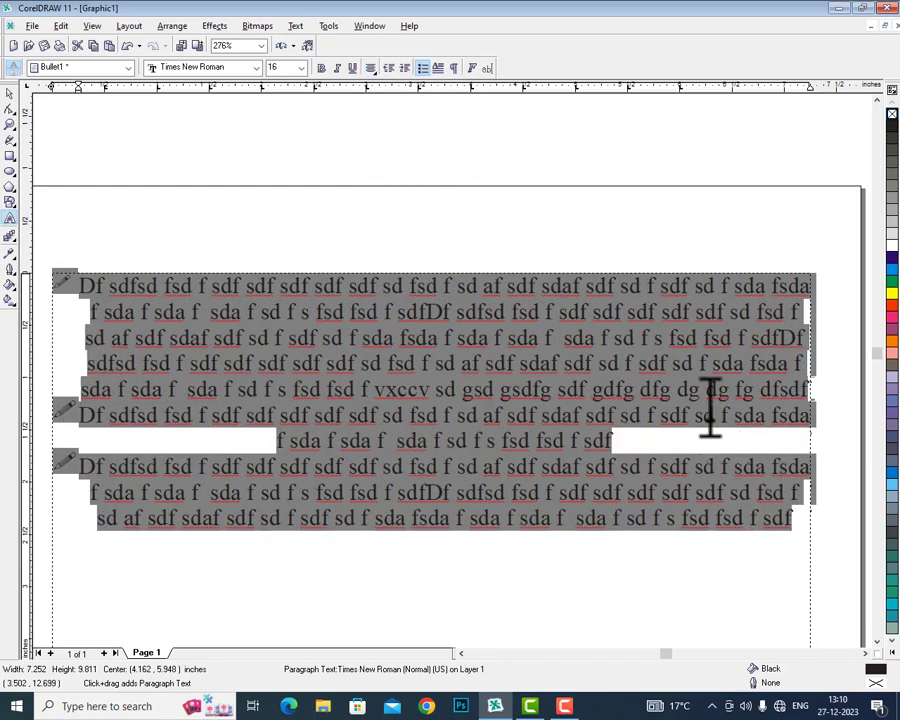
Step: Reset the selected text to the Default Paragraph Text style and try Center, Left, Right and Center alignment on it
{"action": "left_click", "coordinate": [112, 68]}
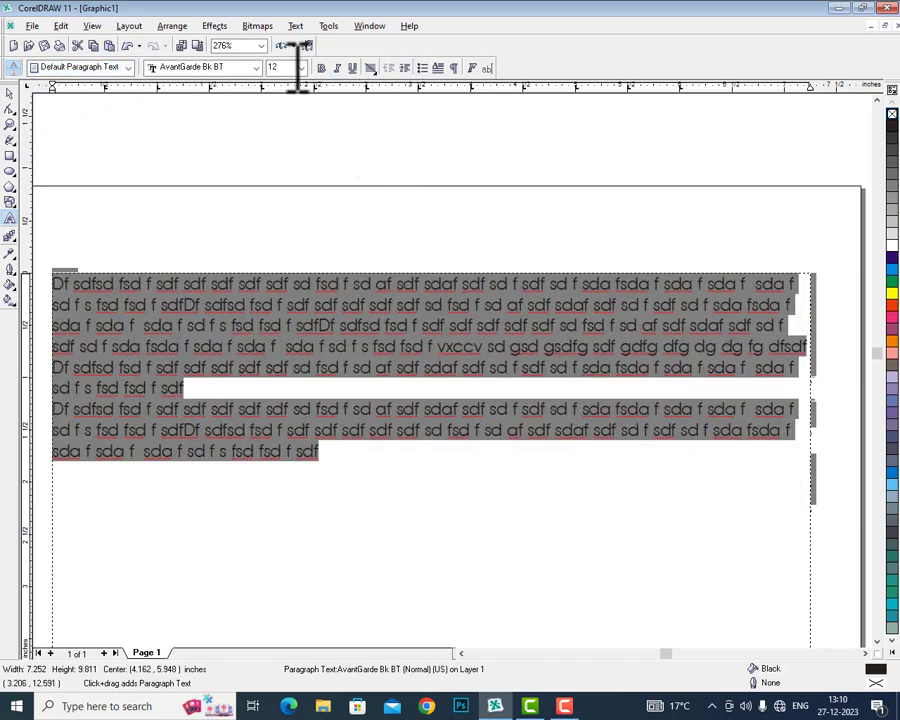
{"action": "left_click", "coordinate": [370, 68]}
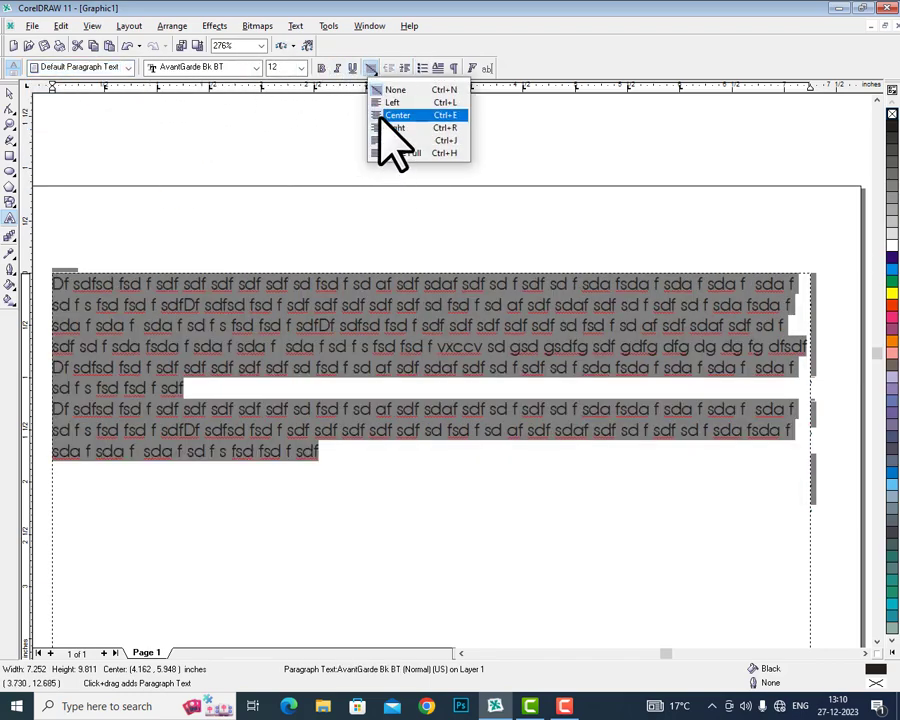
{"action": "left_click", "coordinate": [395, 115]}
{"action": "left_click", "coordinate": [370, 68]}
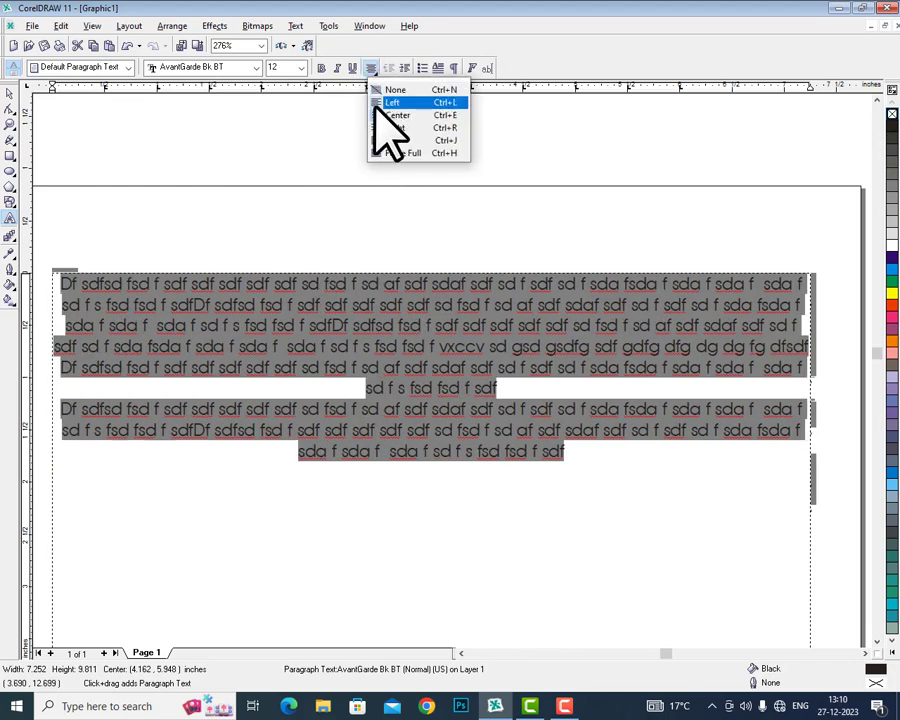
{"action": "left_click", "coordinate": [385, 102]}
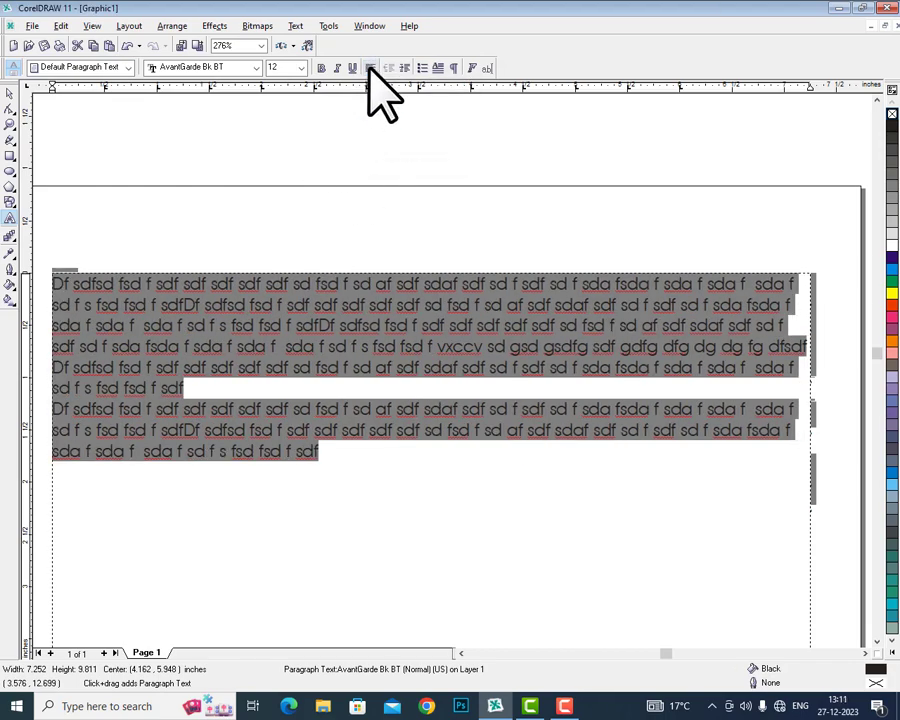
{"action": "left_click", "coordinate": [370, 68]}
{"action": "left_click", "coordinate": [386, 128]}
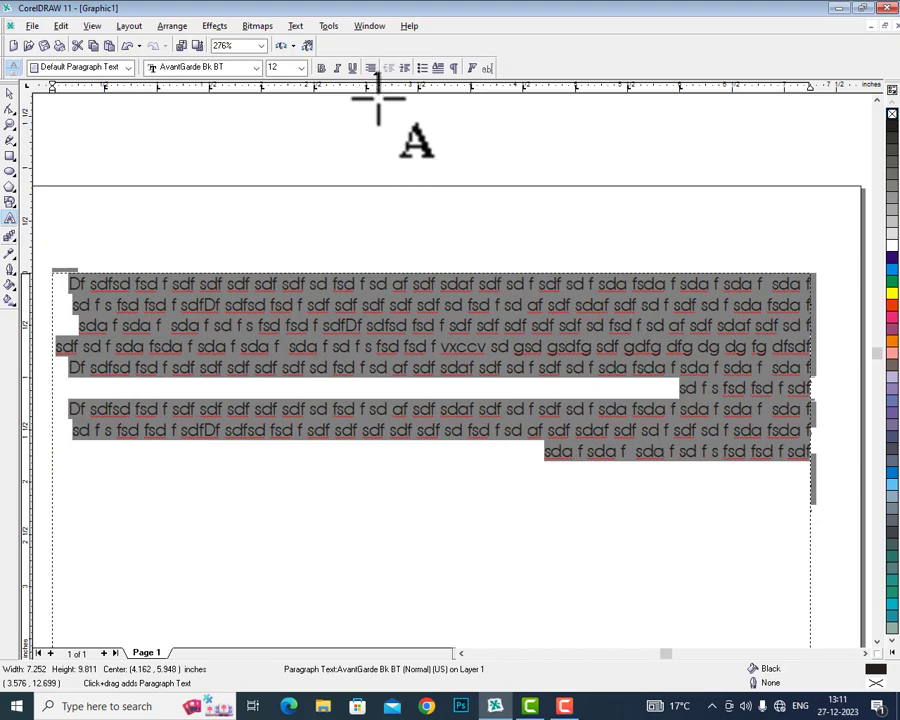
{"action": "left_click", "coordinate": [370, 68]}
{"action": "left_click", "coordinate": [392, 116]}
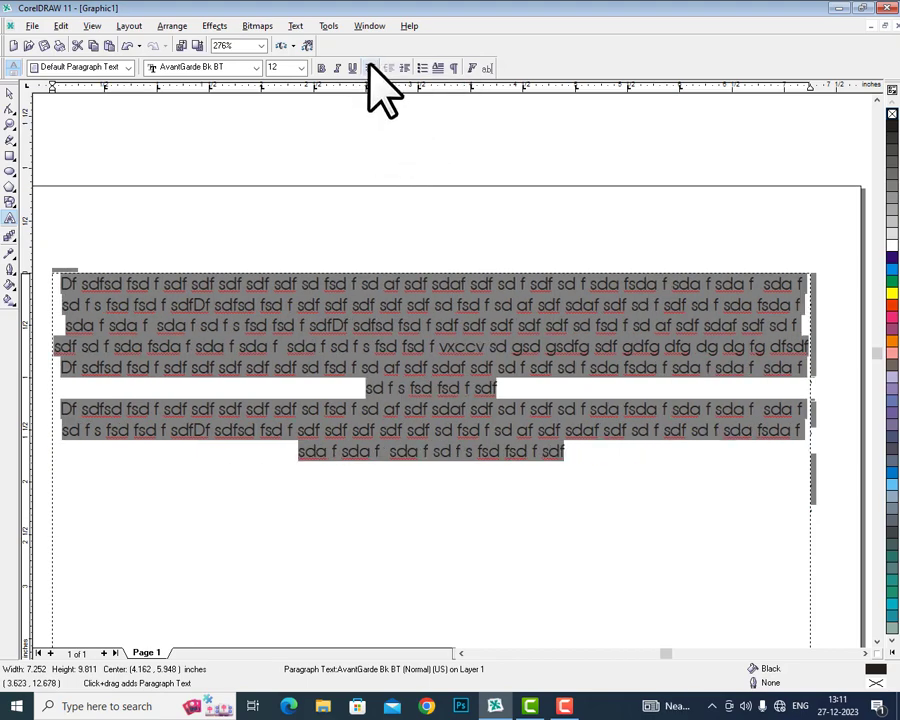
Step: Align the selected paragraphs with Full justification and increase their indent by two levels
{"action": "left_click", "coordinate": [370, 68]}
{"action": "left_click", "coordinate": [388, 140]}
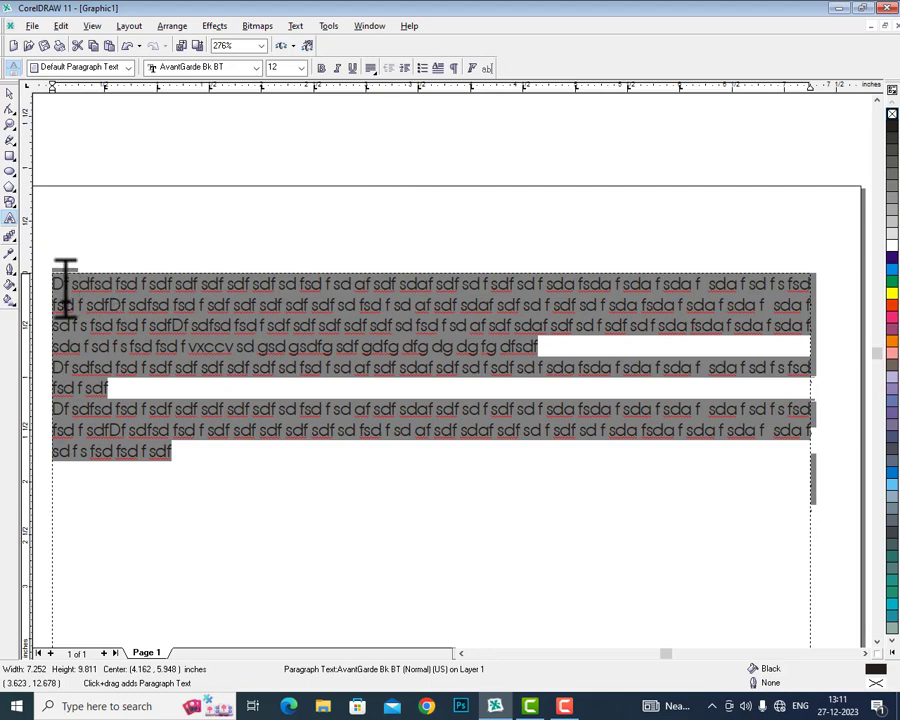
{"action": "left_click", "coordinate": [406, 69]}
{"action": "left_click", "coordinate": [406, 69]}
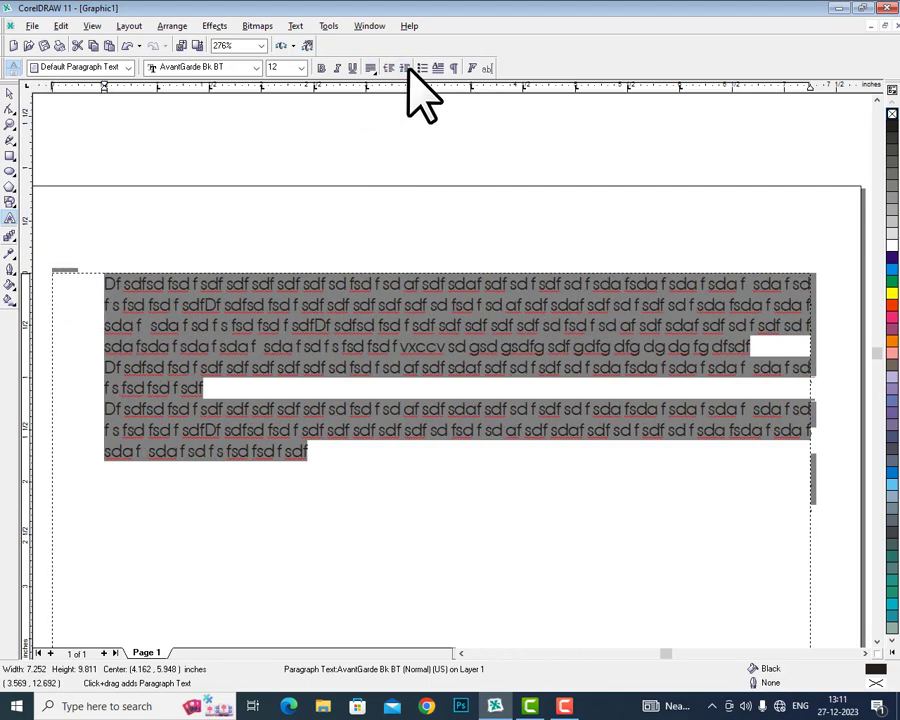
Step: Increase the selected paragraphs' indent by one more level, then remove all three indent levels
{"action": "left_click", "coordinate": [406, 69]}
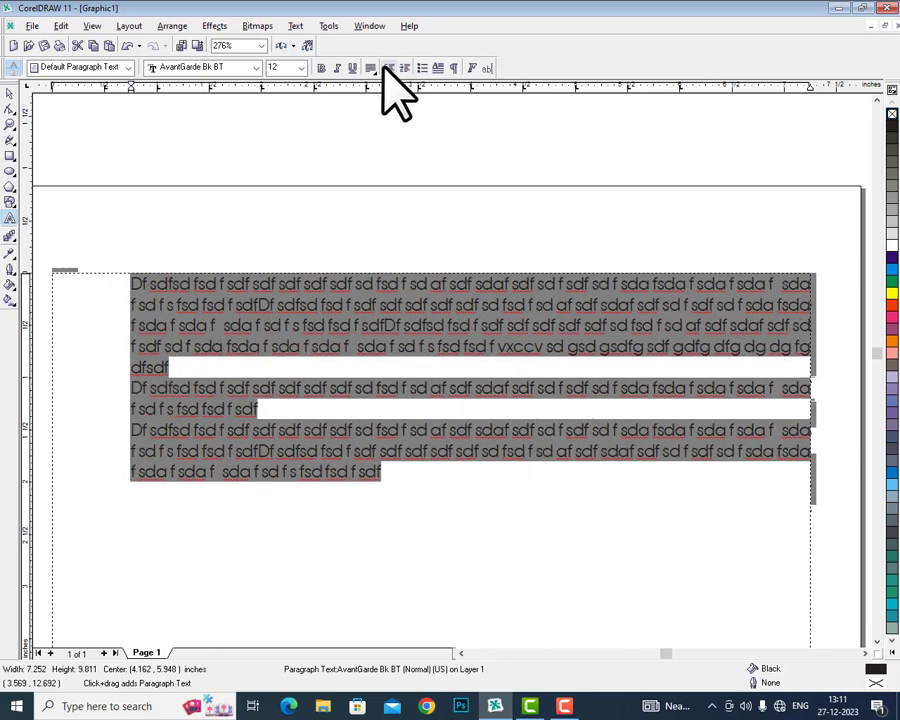
{"action": "left_click", "coordinate": [386, 69]}
{"action": "left_click", "coordinate": [386, 69]}
{"action": "left_click", "coordinate": [386, 69]}
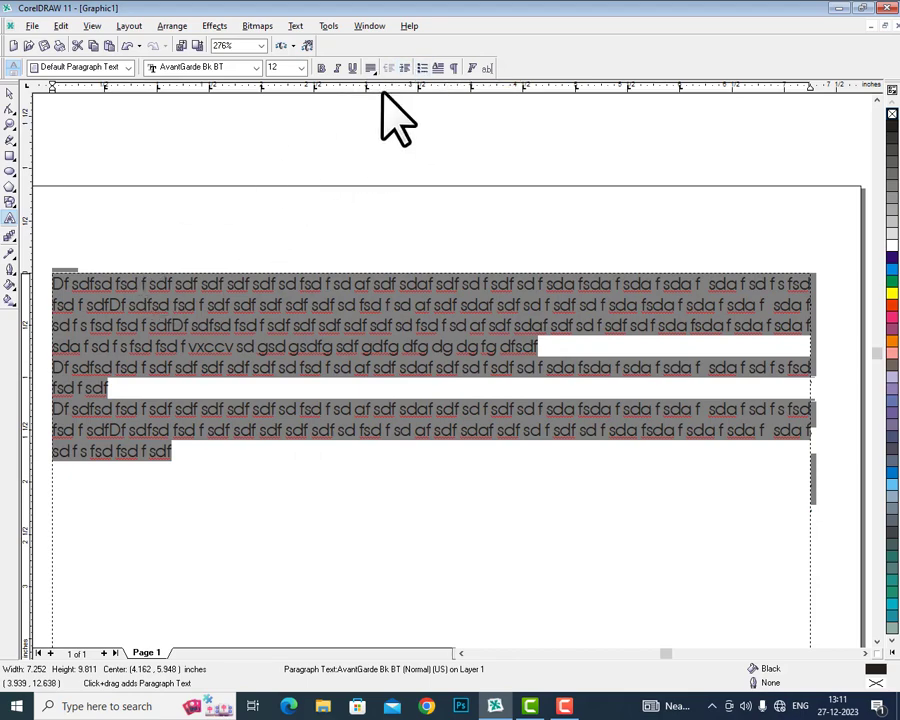
Step: Try bullets and drop caps on the selected paragraphs in turn, switching each off again
{"action": "left_click", "coordinate": [421, 72]}
{"action": "left_click", "coordinate": [421, 72]}
{"action": "left_click", "coordinate": [421, 72]}
{"action": "left_click", "coordinate": [421, 70]}
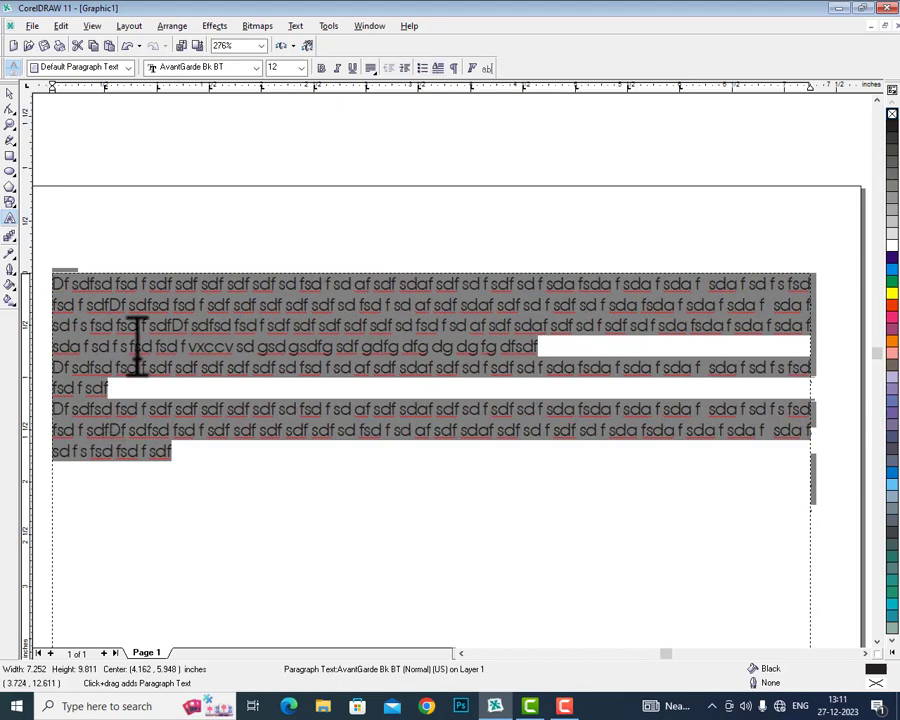
{"action": "left_click", "coordinate": [438, 69]}
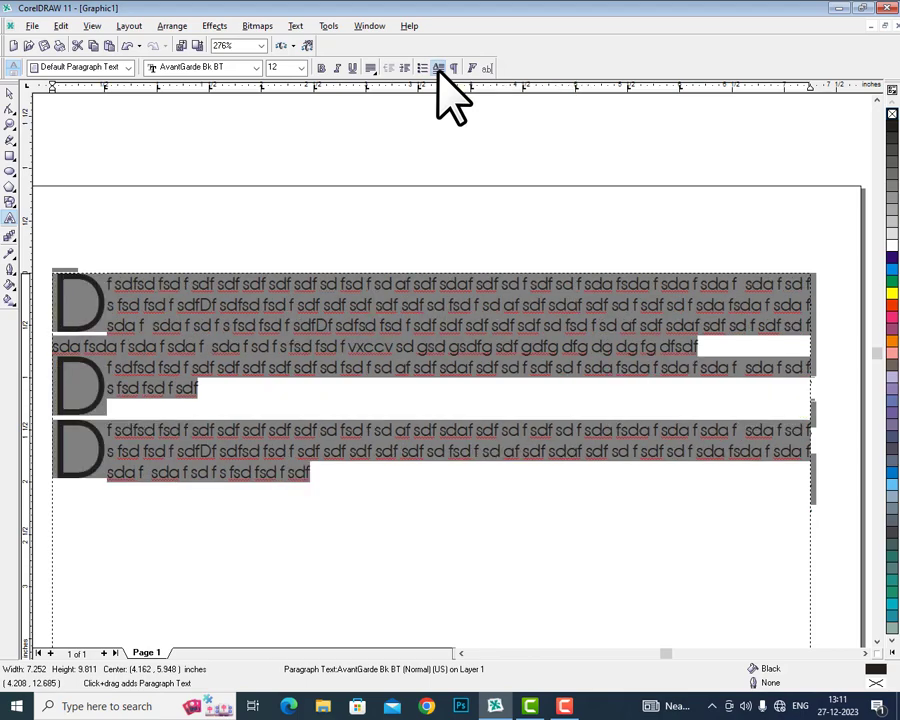
{"action": "left_click", "coordinate": [438, 71]}
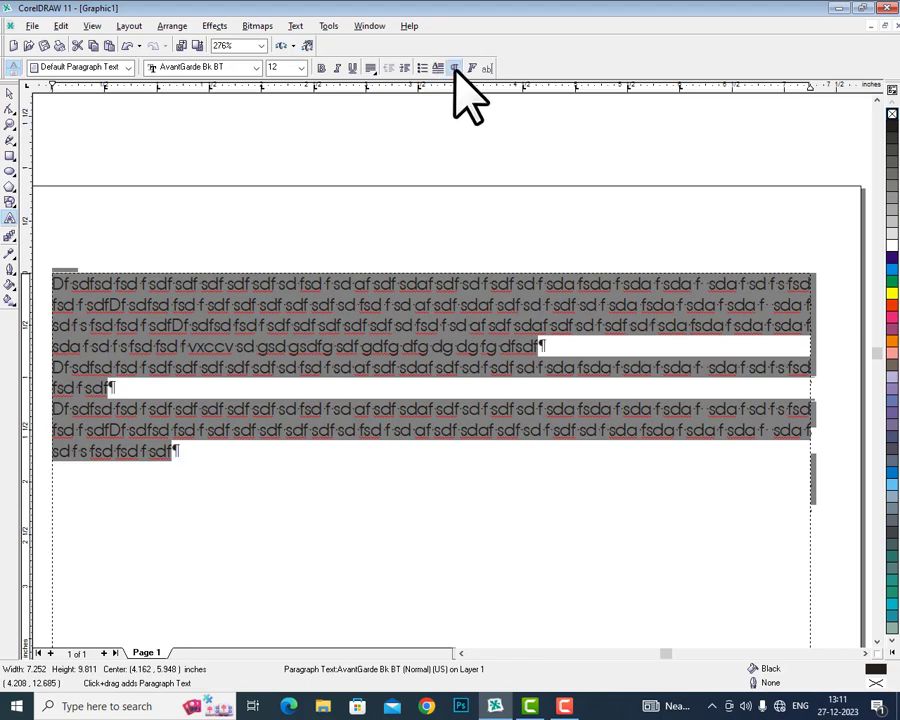
Step: With non-printing characters shown, add spaces, tabs and six blank lines after the last paragraph's text, and hide the non-printing characters
{"action": "left_click", "coordinate": [270, 464]}
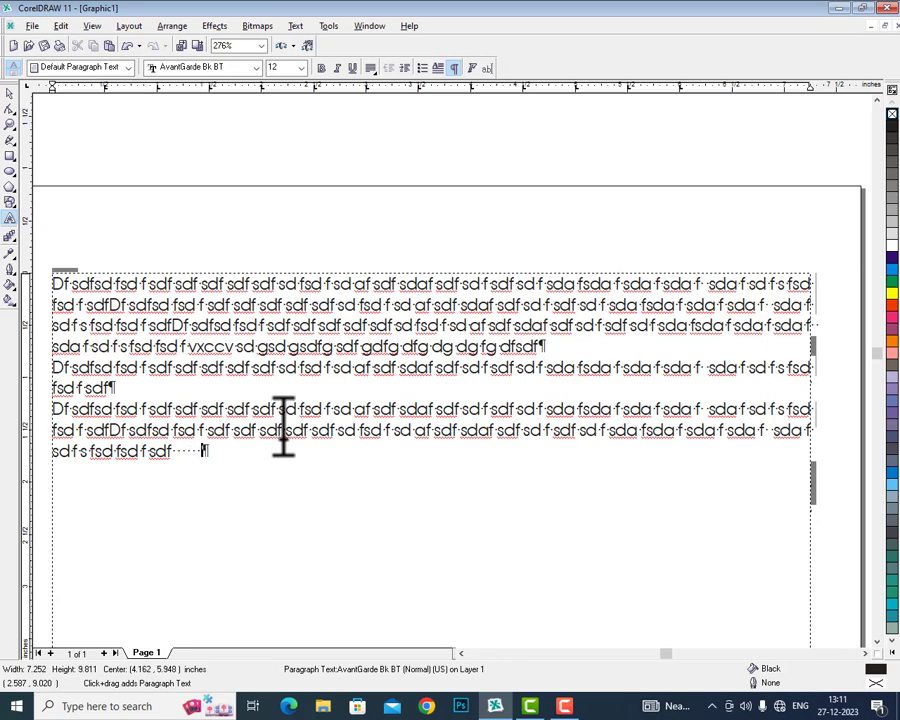
{"action": "key", "text": "Tab"}
{"action": "key", "text": "Tab"}
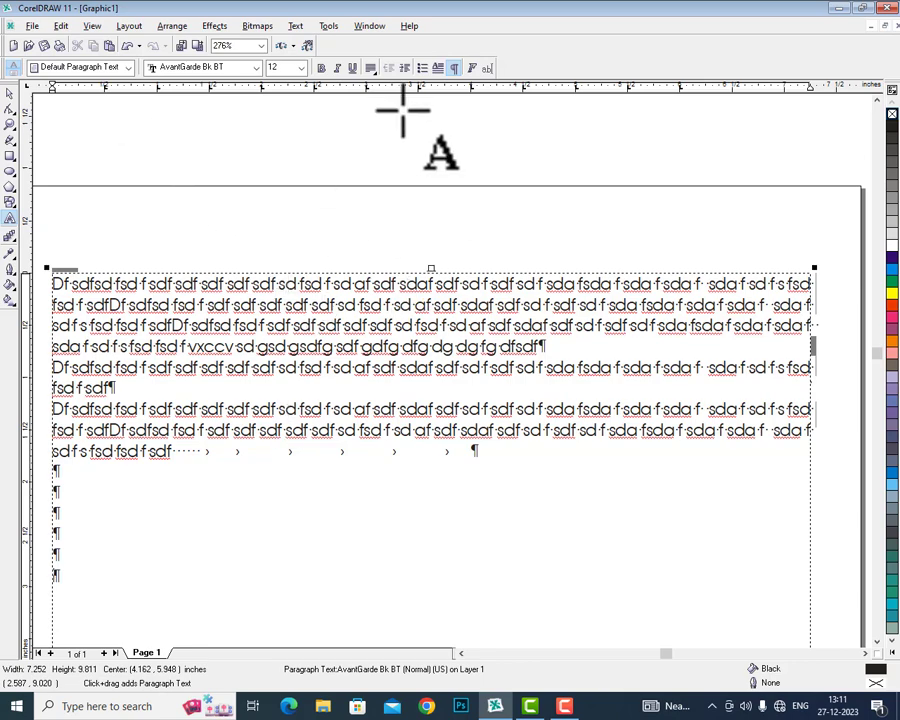
{"action": "left_click", "coordinate": [452, 69]}
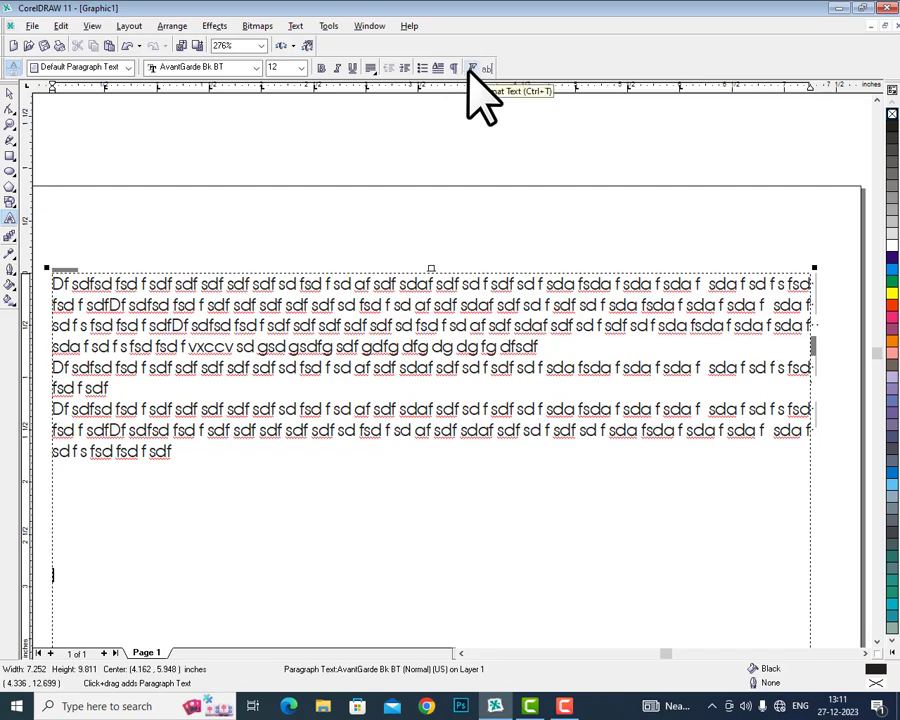
Step: Open the Format Text dialog, select all three paragraphs and set their font to Times New Roman
{"action": "left_click", "coordinate": [470, 70]}
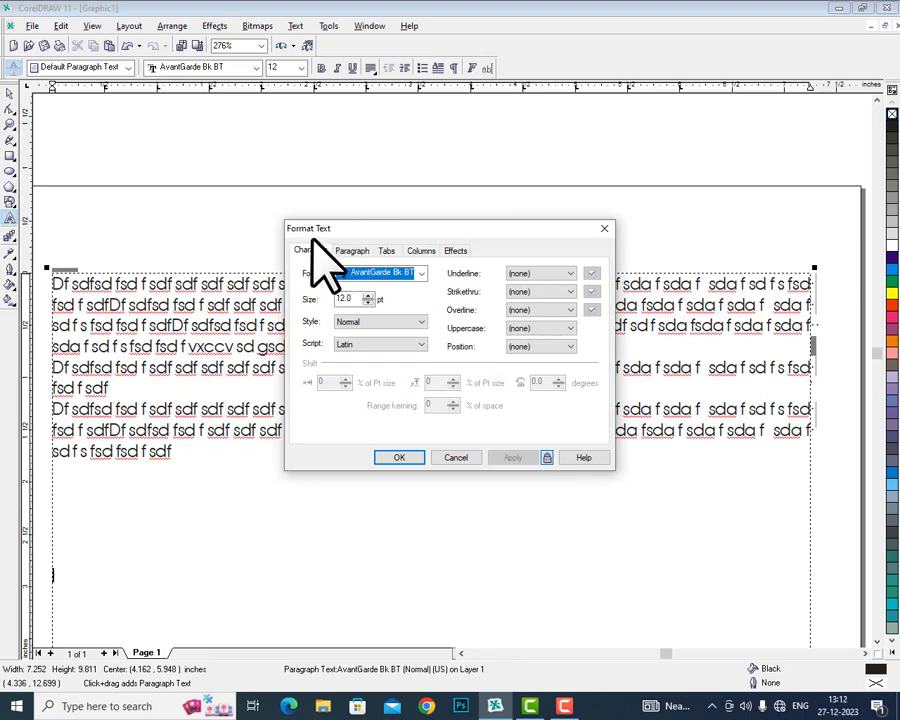
{"action": "left_click_drag", "start_coordinate": [460, 227], "coordinate": [616, 467]}
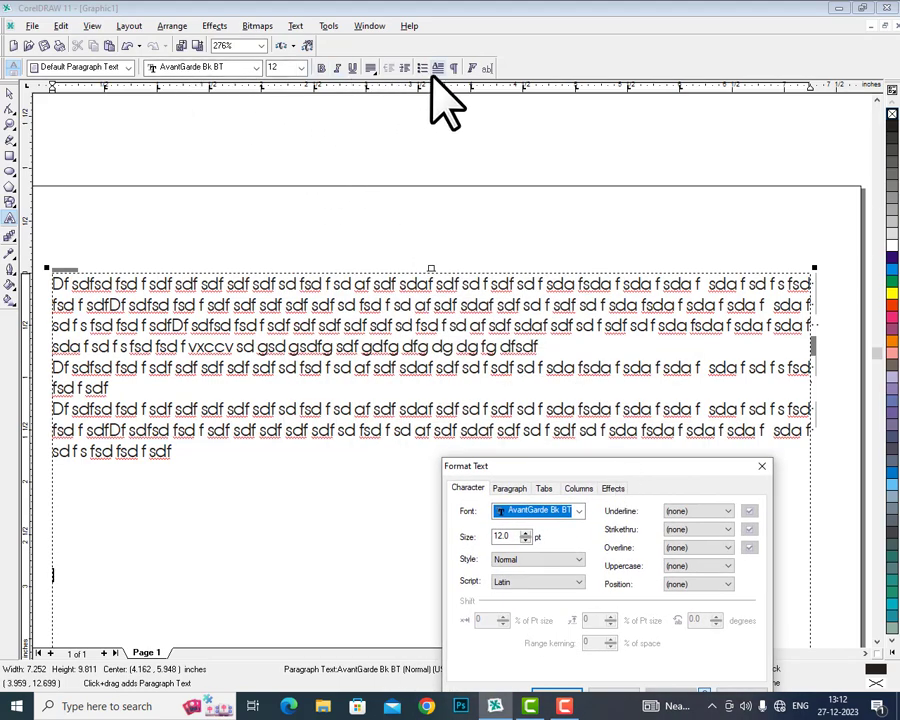
{"action": "left_click_drag", "start_coordinate": [575, 470], "coordinate": [595, 297]}
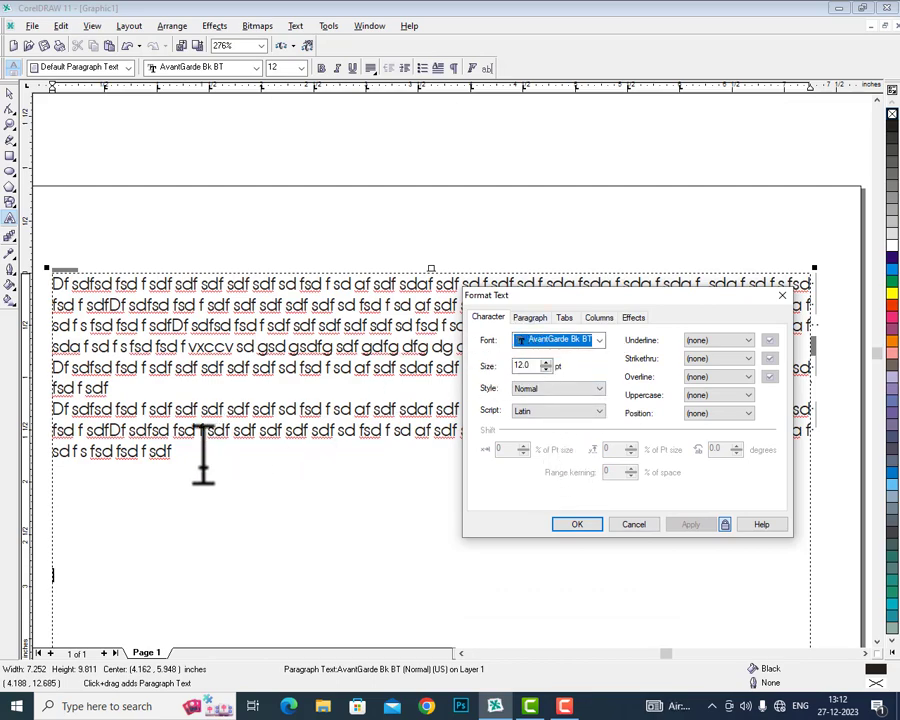
{"action": "left_click_drag", "start_coordinate": [203, 453], "coordinate": [46, 262]}
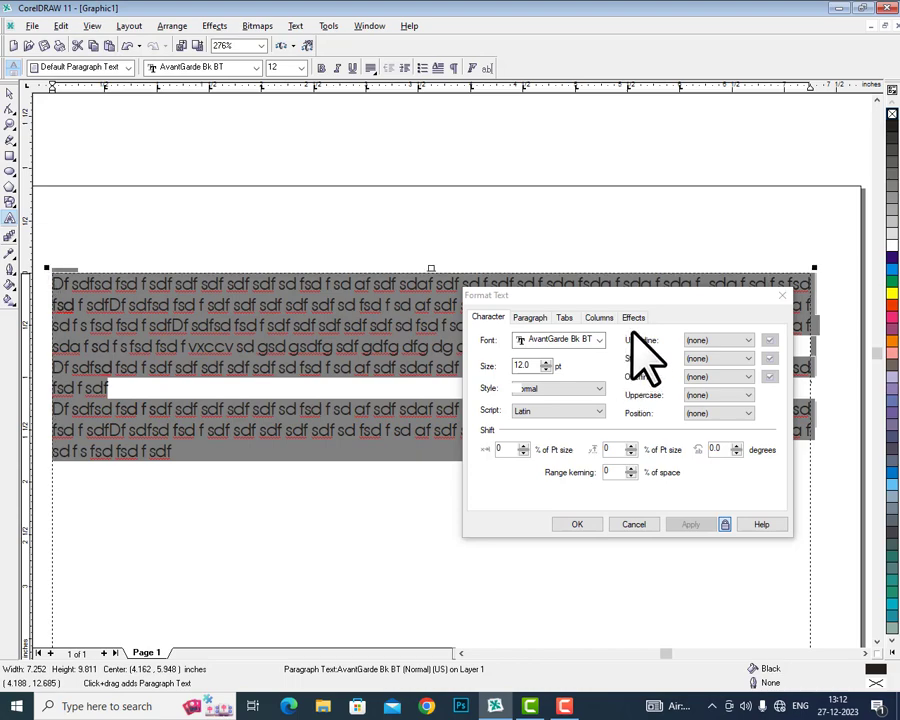
{"action": "left_click", "coordinate": [598, 341]}
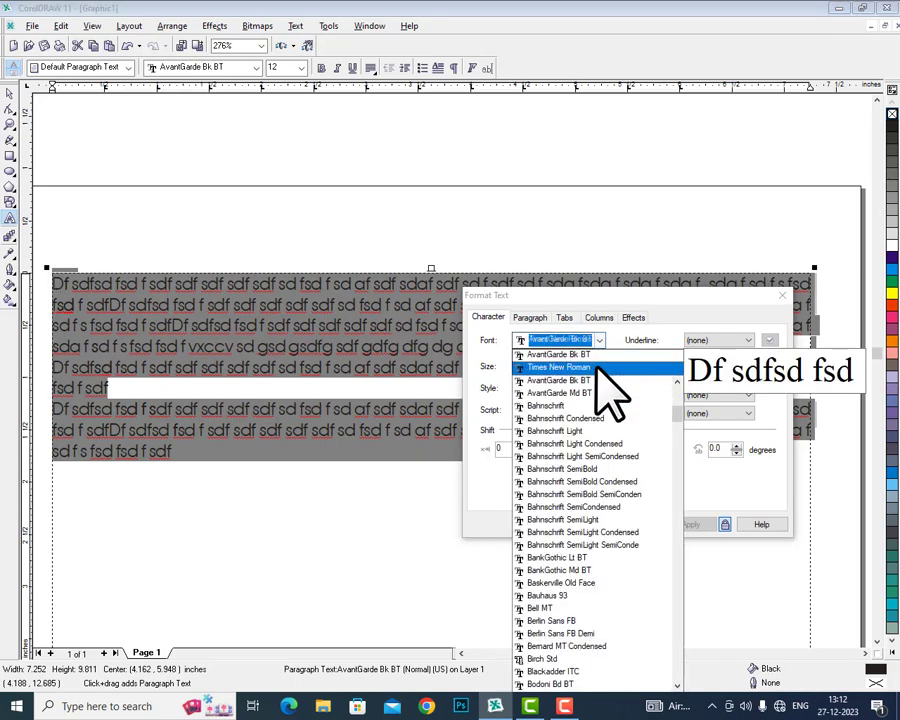
{"action": "left_click", "coordinate": [601, 368]}
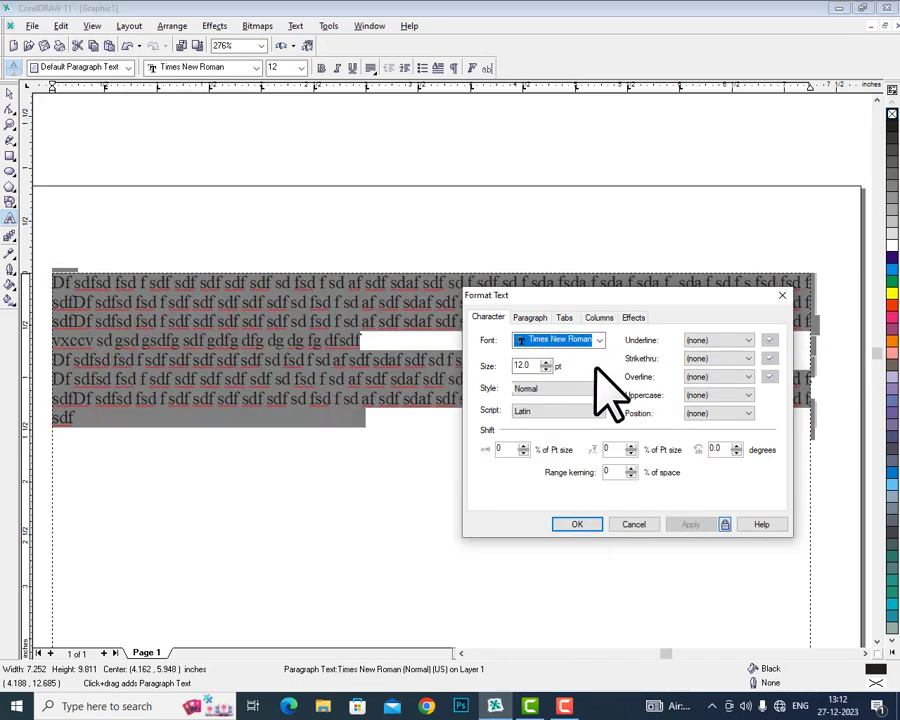
Step: Set the selected paragraphs' font size to 17 pt
{"action": "left_click", "coordinate": [546, 362]}
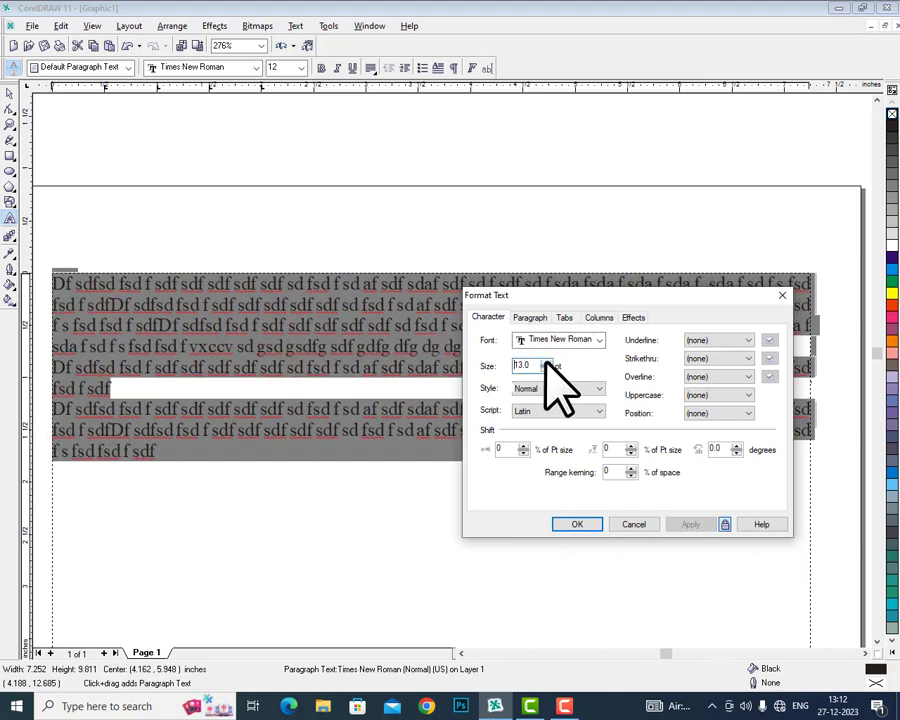
{"action": "left_click", "coordinate": [546, 362]}
{"action": "left_click", "coordinate": [546, 362]}
{"action": "left_click", "coordinate": [546, 362]}
{"action": "left_click", "coordinate": [546, 362]}
Step: Try the Bold style on the selected text, return it to Normal and keep the Latin script
{"action": "left_click", "coordinate": [590, 388]}
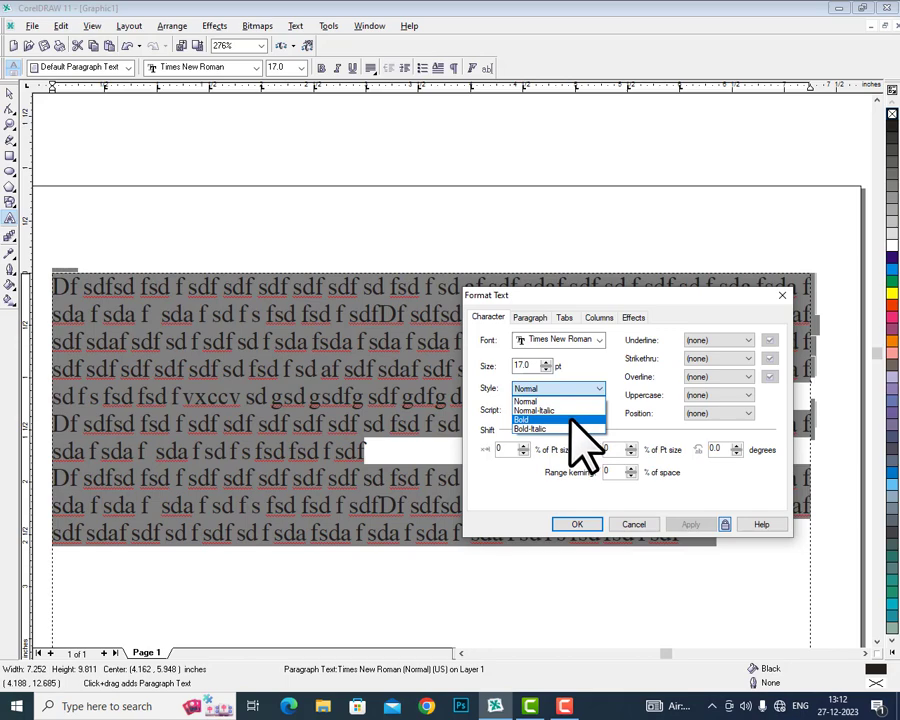
{"action": "left_click", "coordinate": [570, 419]}
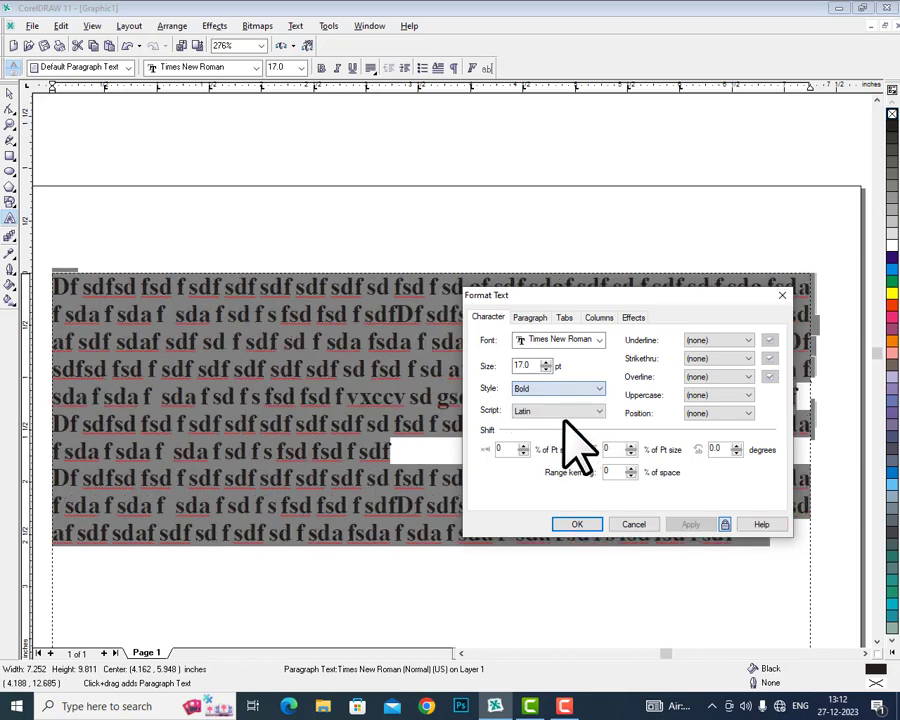
{"action": "left_click", "coordinate": [566, 389]}
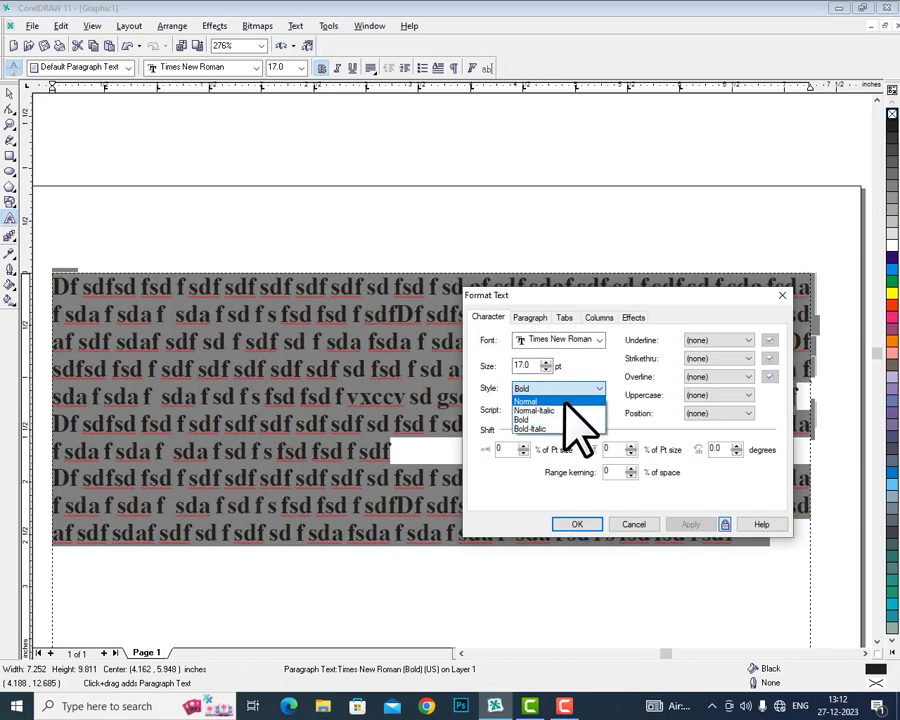
{"action": "left_click", "coordinate": [564, 402]}
{"action": "left_click", "coordinate": [568, 413]}
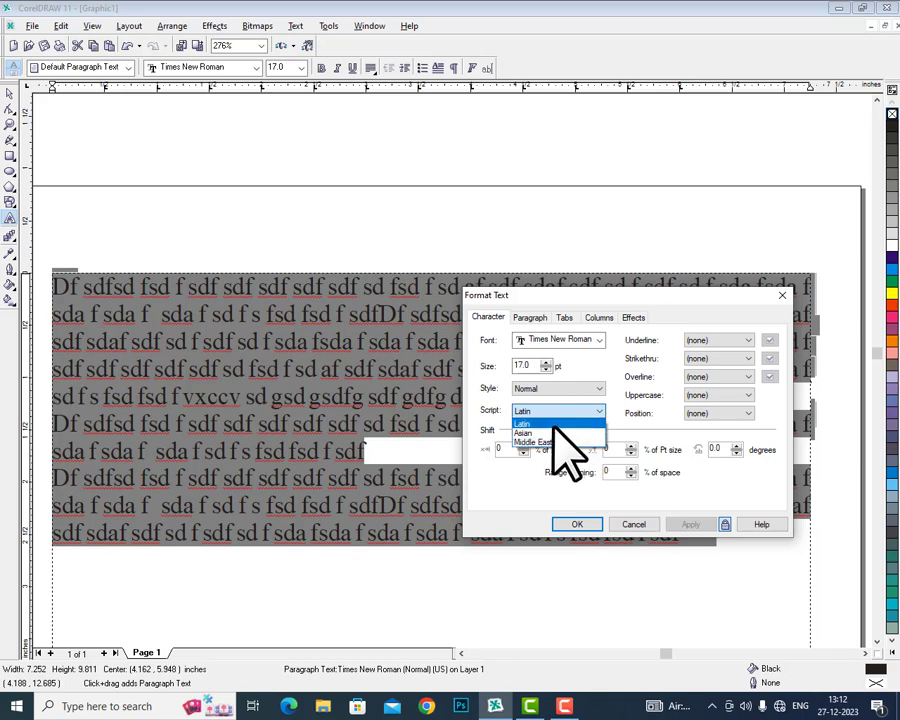
{"action": "left_click", "coordinate": [554, 426]}
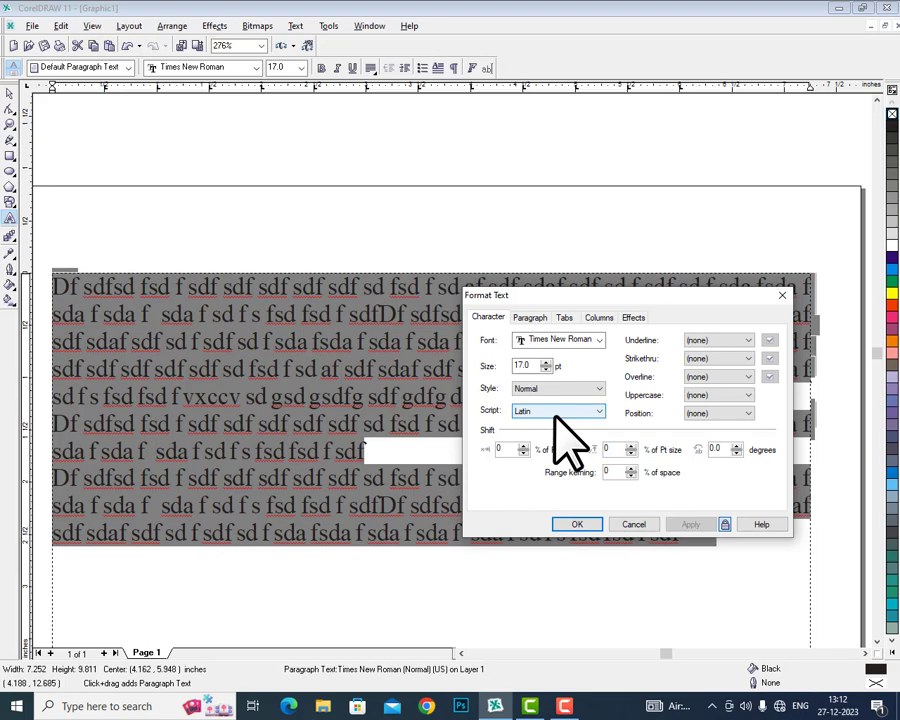
Step: Set the selected text's horizontal shift to 38% of the point size
{"action": "left_click", "coordinate": [522, 447]}
{"action": "left_click", "coordinate": [522, 447]}
{"action": "left_click", "coordinate": [522, 447]}
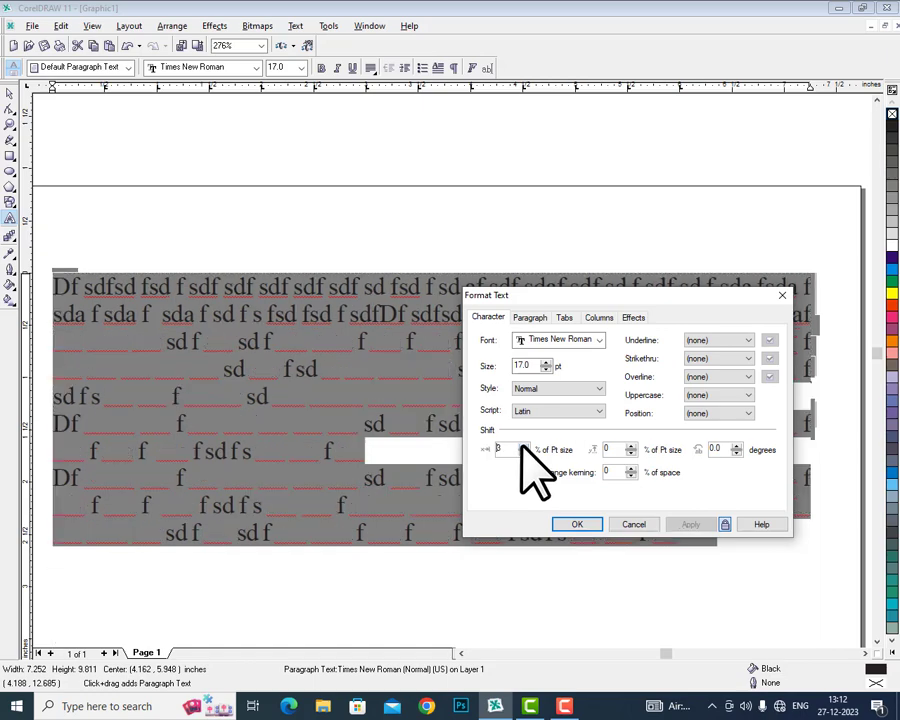
{"action": "left_click", "coordinate": [522, 447]}
{"action": "left_click", "coordinate": [522, 447]}
{"action": "left_click", "coordinate": [522, 447]}
{"action": "left_click", "coordinate": [522, 447]}
{"action": "left_click", "coordinate": [522, 447]}
{"action": "left_click", "coordinate": [522, 447]}
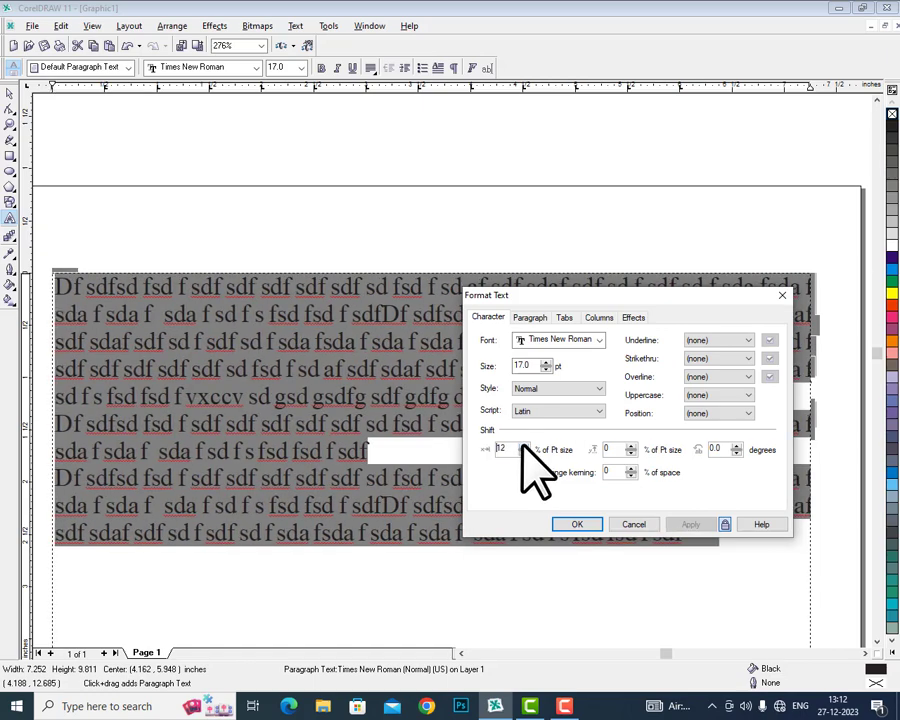
{"action": "left_click", "coordinate": [522, 447]}
{"action": "left_click", "coordinate": [522, 447]}
{"action": "left_click", "coordinate": [522, 447]}
{"action": "left_click", "coordinate": [522, 447]}
{"action": "left_click", "coordinate": [522, 447]}
{"action": "left_click", "coordinate": [522, 447]}
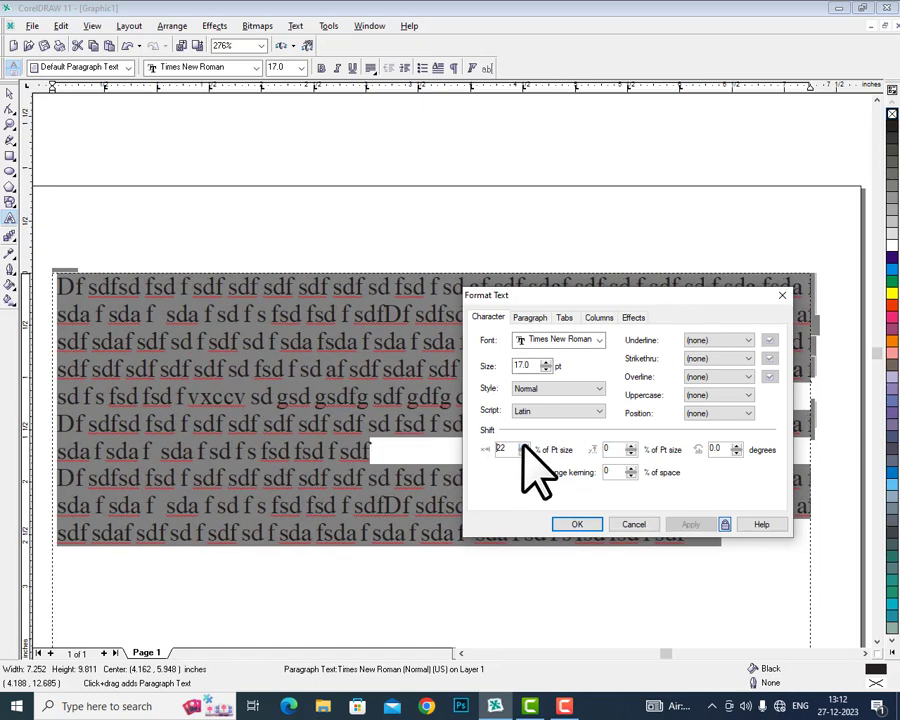
{"action": "left_click", "coordinate": [522, 447]}
{"action": "left_click", "coordinate": [522, 447]}
{"action": "left_click", "coordinate": [522, 447]}
{"action": "left_click", "coordinate": [522, 447]}
{"action": "left_click", "coordinate": [522, 447]}
{"action": "left_click", "coordinate": [522, 447]}
{"action": "left_click", "coordinate": [522, 447]}
{"action": "left_click", "coordinate": [522, 447]}
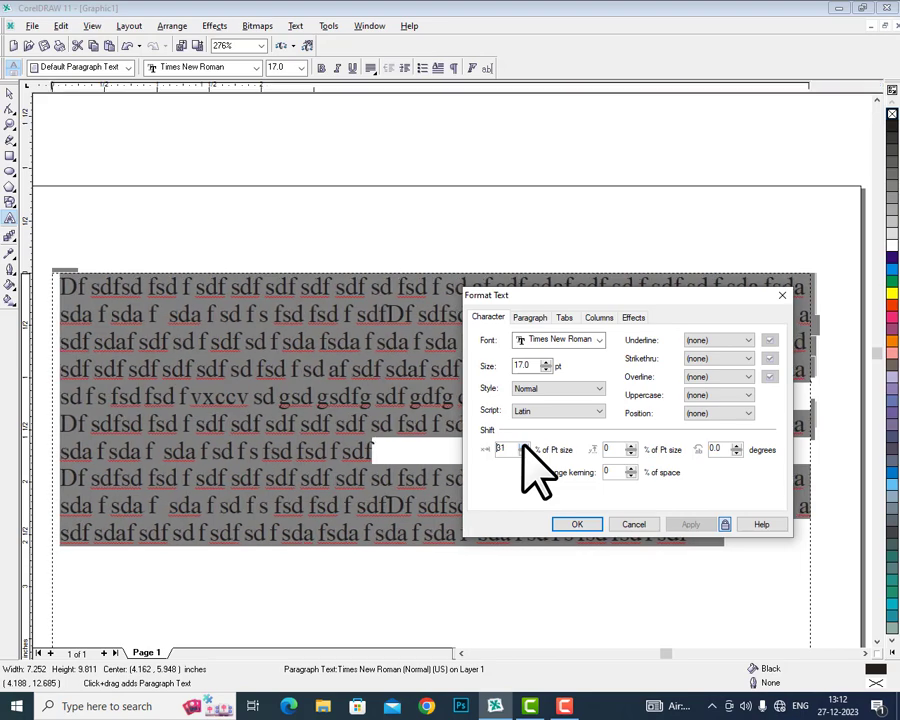
{"action": "left_click", "coordinate": [522, 447]}
{"action": "left_click", "coordinate": [522, 447]}
{"action": "left_click", "coordinate": [522, 447]}
{"action": "left_click", "coordinate": [522, 447]}
{"action": "left_click", "coordinate": [522, 447]}
{"action": "left_click", "coordinate": [522, 447]}
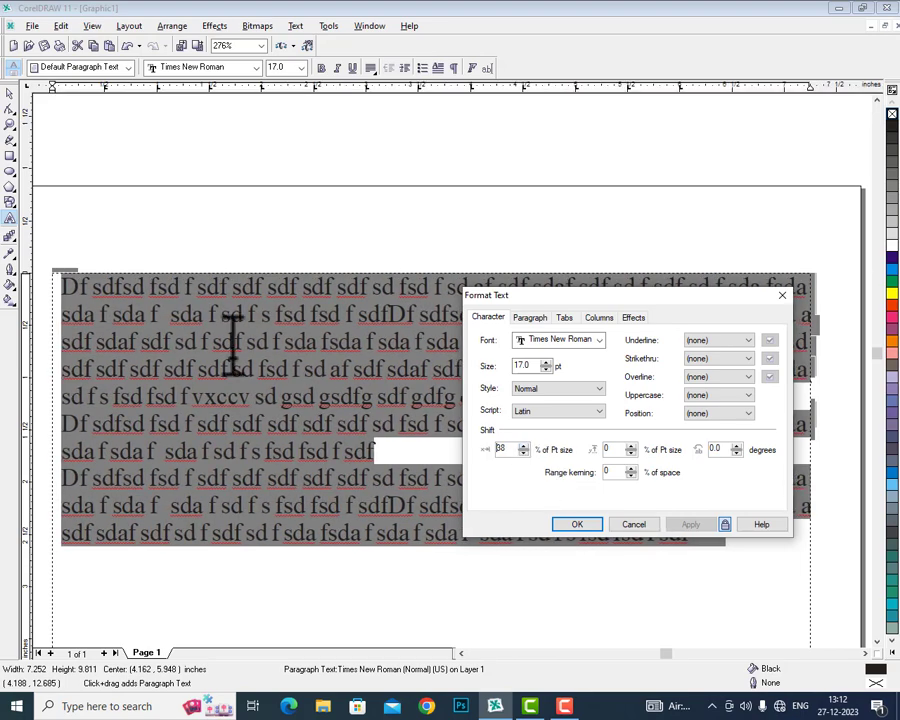
Step: Select the letter "a" of the third "sda" in the second line, try raising its vertical shift, and reset it to 0%
{"action": "left_click", "coordinate": [118, 300]}
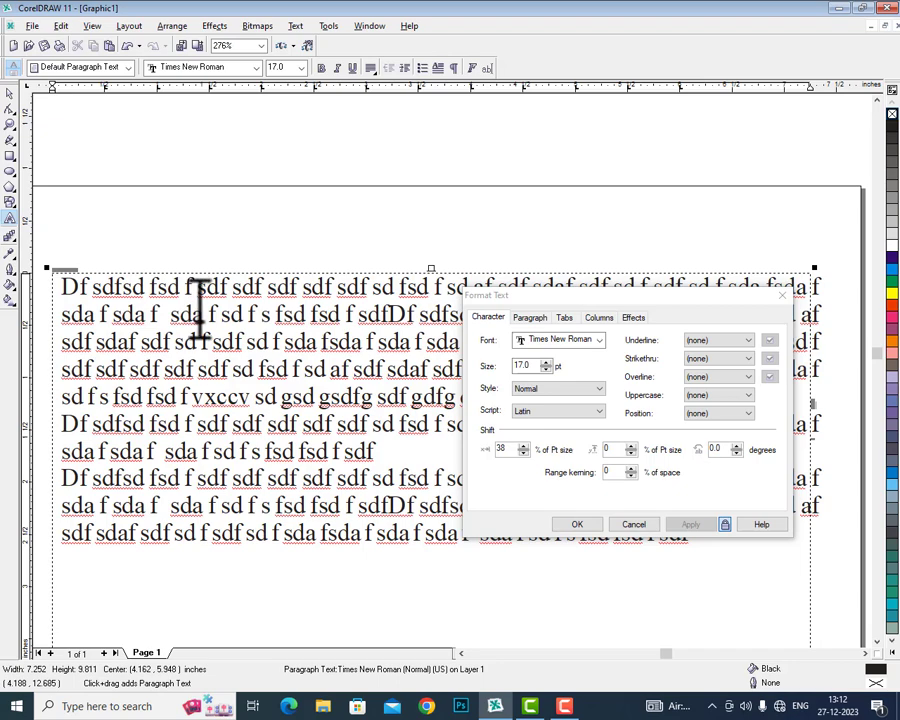
{"action": "left_click", "coordinate": [201, 309]}
{"action": "left_click_drag", "start_coordinate": [196, 309], "coordinate": [197, 311]}
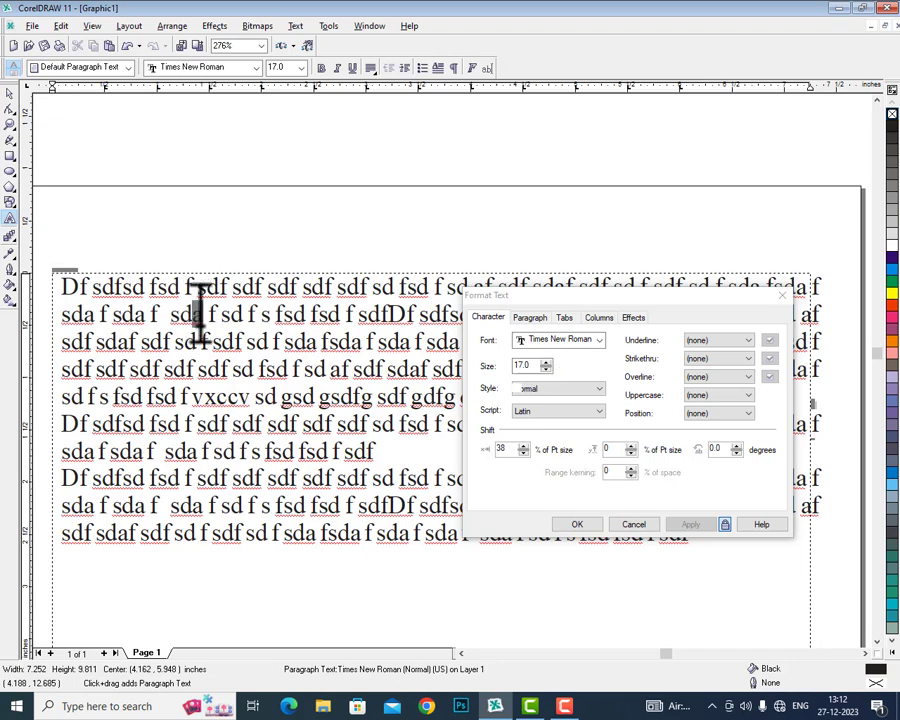
{"action": "left_click", "coordinate": [633, 446]}
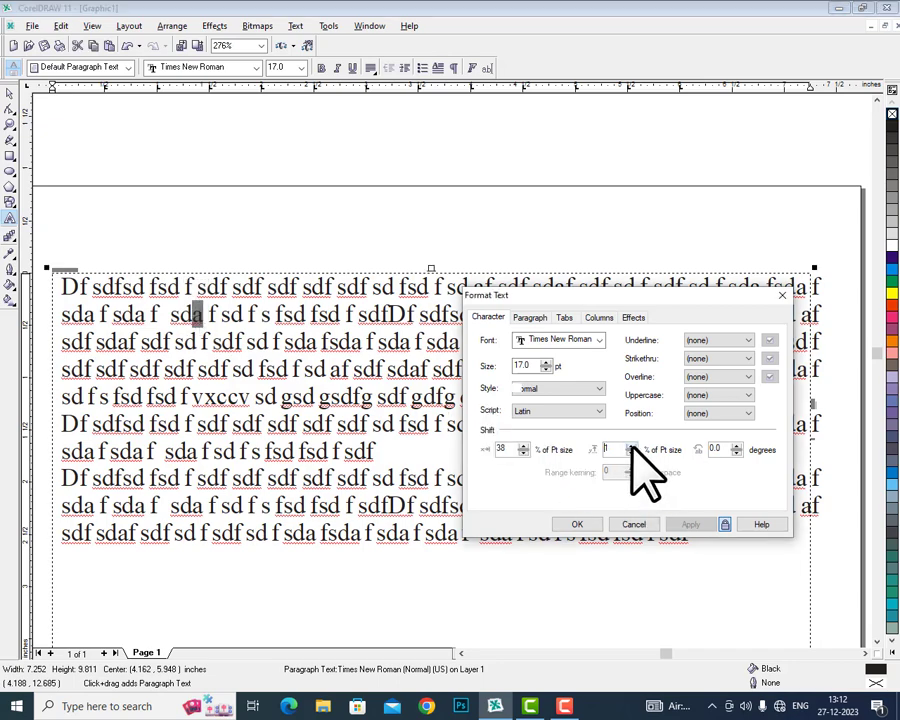
{"action": "left_click", "coordinate": [633, 446]}
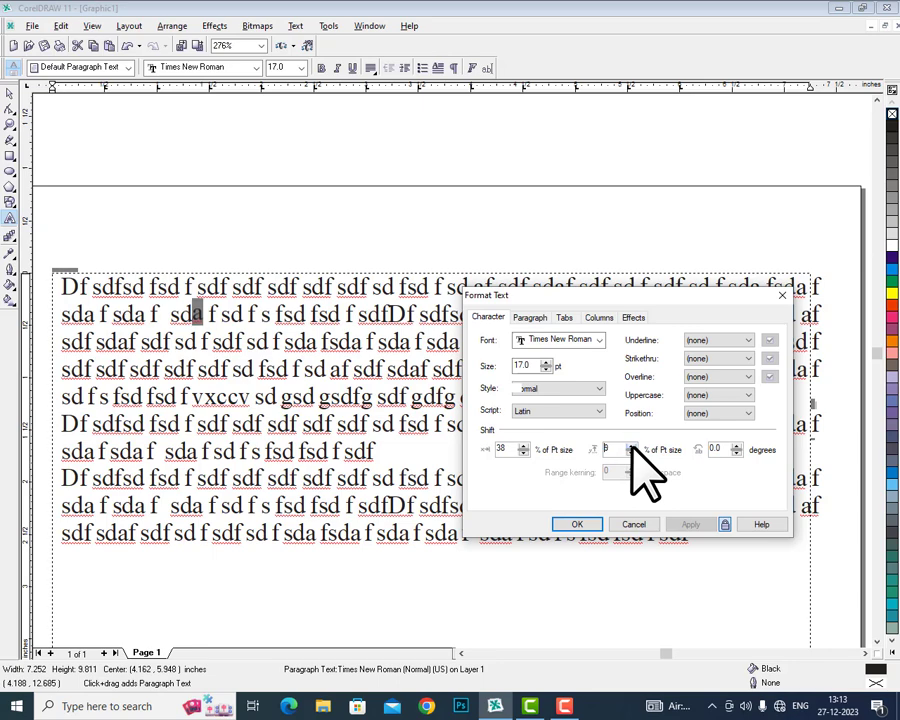
{"action": "left_click", "coordinate": [633, 446]}
{"action": "left_click", "coordinate": [631, 446]}
{"action": "left_click", "coordinate": [631, 453]}
{"action": "double_click", "coordinate": [622, 449]}
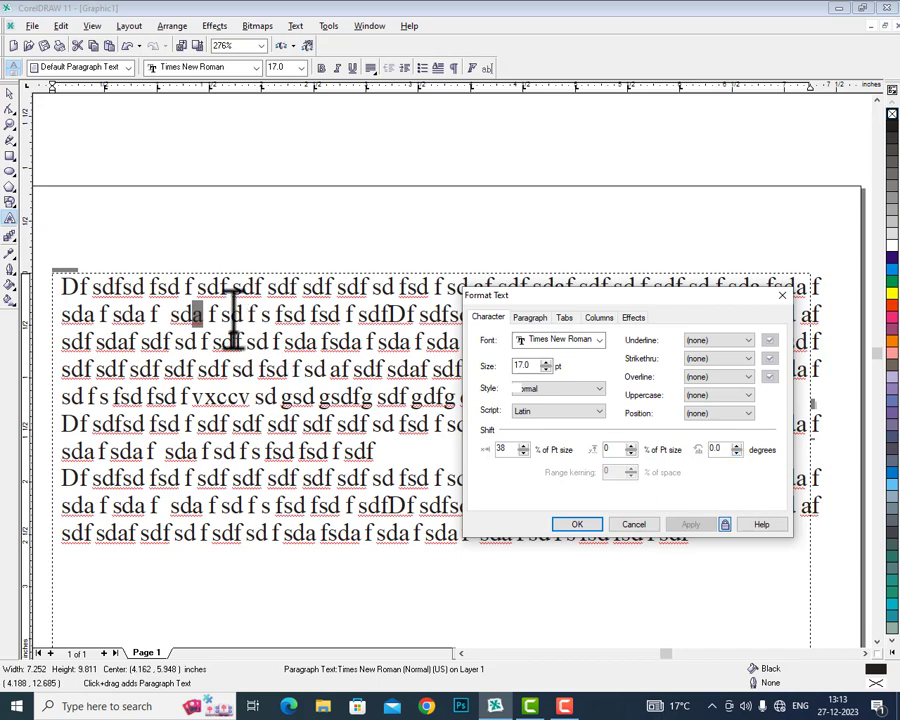
Step: Select the words "fsd fsd" in the second line and rotate their characters by 25 degrees
{"action": "left_click_drag", "start_coordinate": [276, 313], "coordinate": [344, 313]}
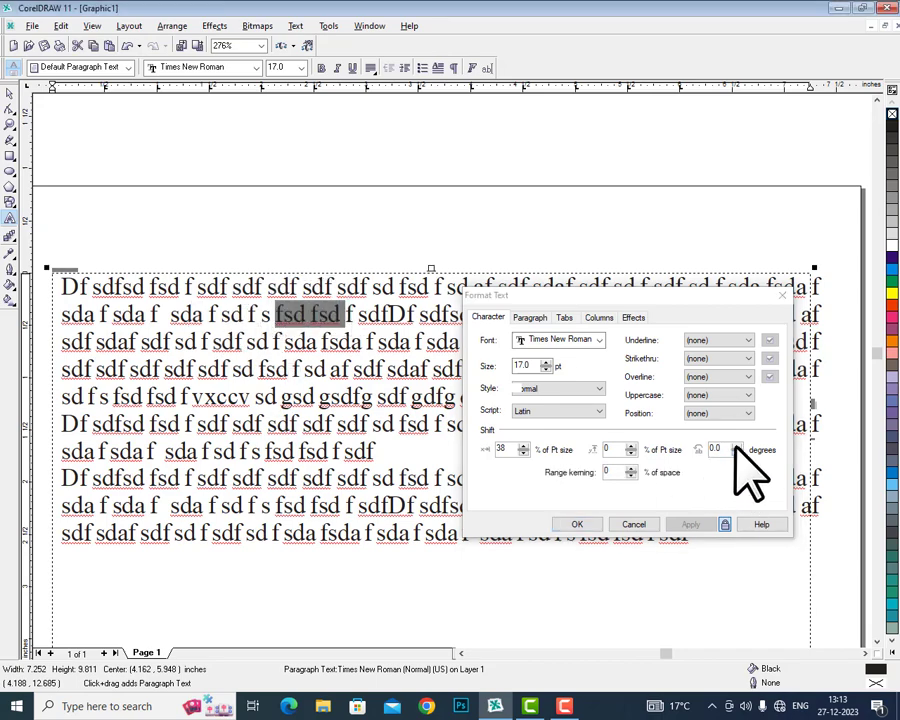
{"action": "left_click", "coordinate": [738, 446]}
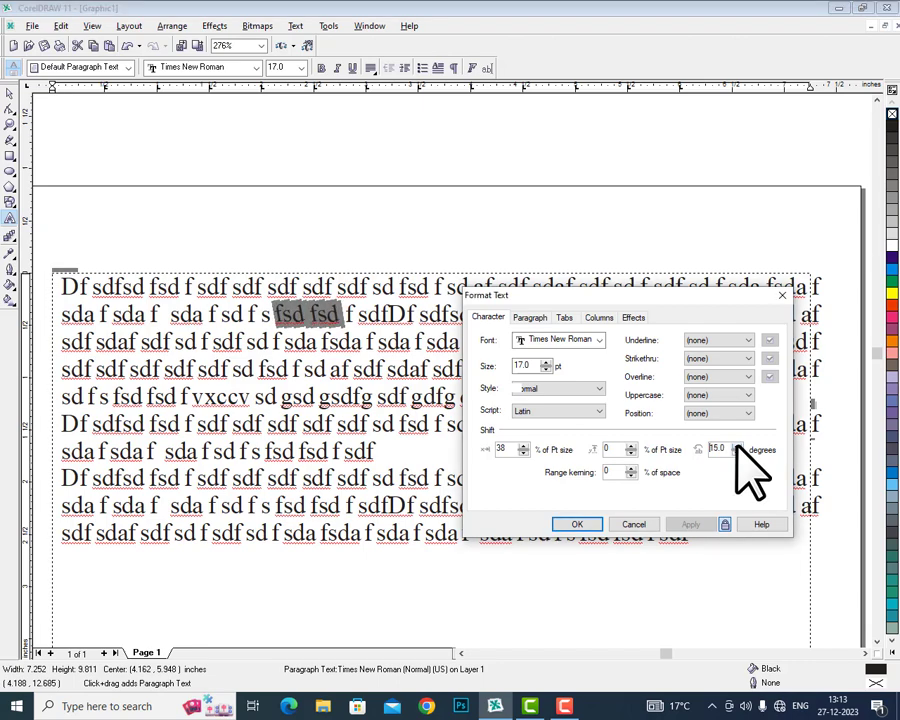
{"action": "left_click", "coordinate": [738, 446]}
{"action": "left_click", "coordinate": [738, 446]}
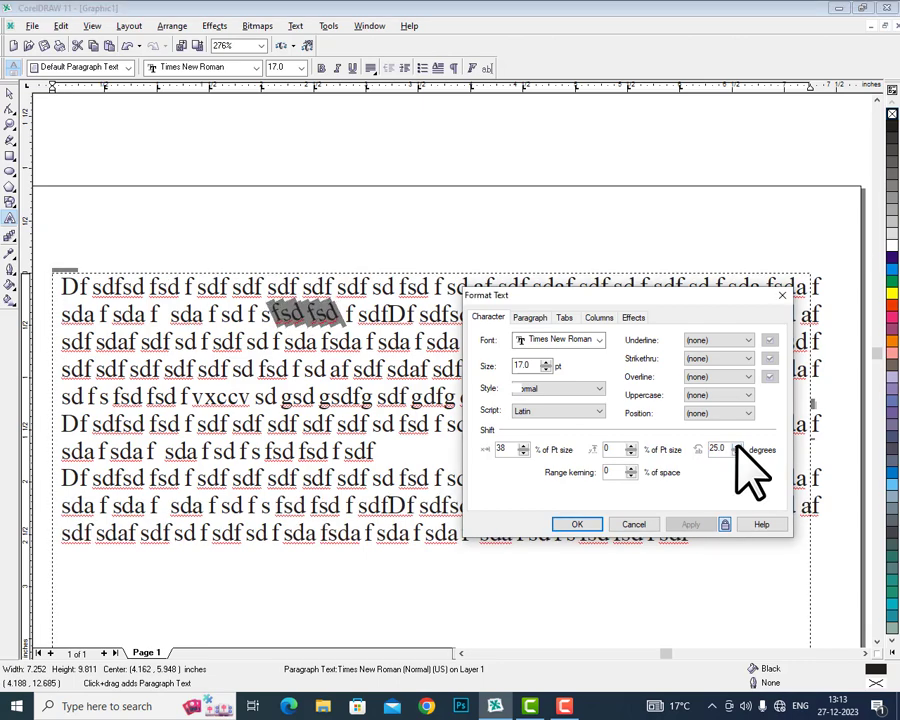
Step: Set the range kerning of the selected words "fsd fsd" to 55% of space
{"action": "left_click", "coordinate": [631, 467]}
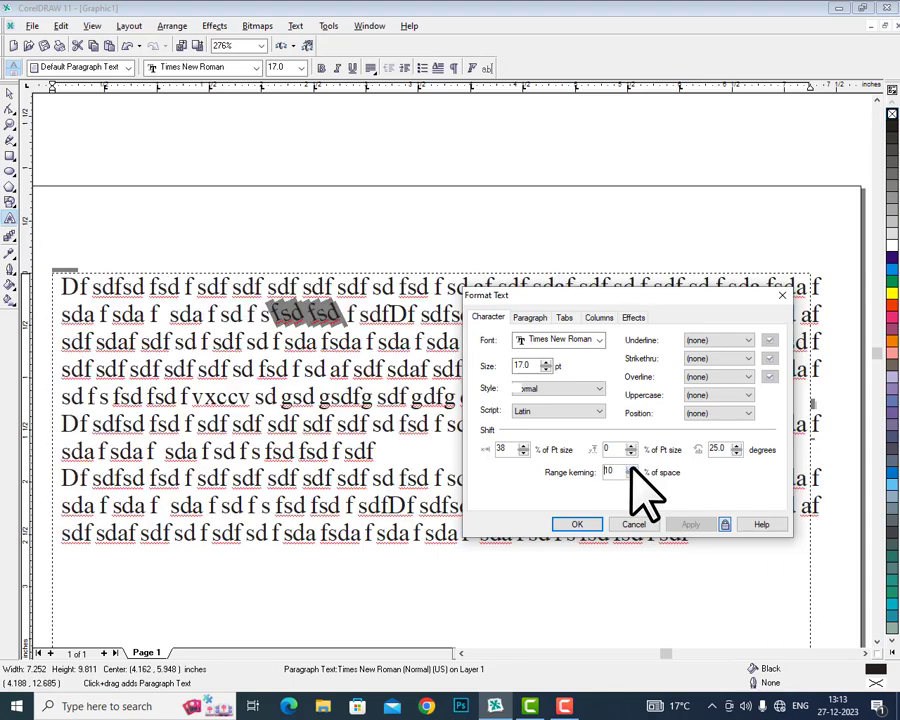
{"action": "left_click", "coordinate": [631, 467]}
{"action": "left_click", "coordinate": [631, 467]}
{"action": "left_click", "coordinate": [631, 467]}
{"action": "left_click", "coordinate": [631, 467]}
{"action": "left_click", "coordinate": [631, 467]}
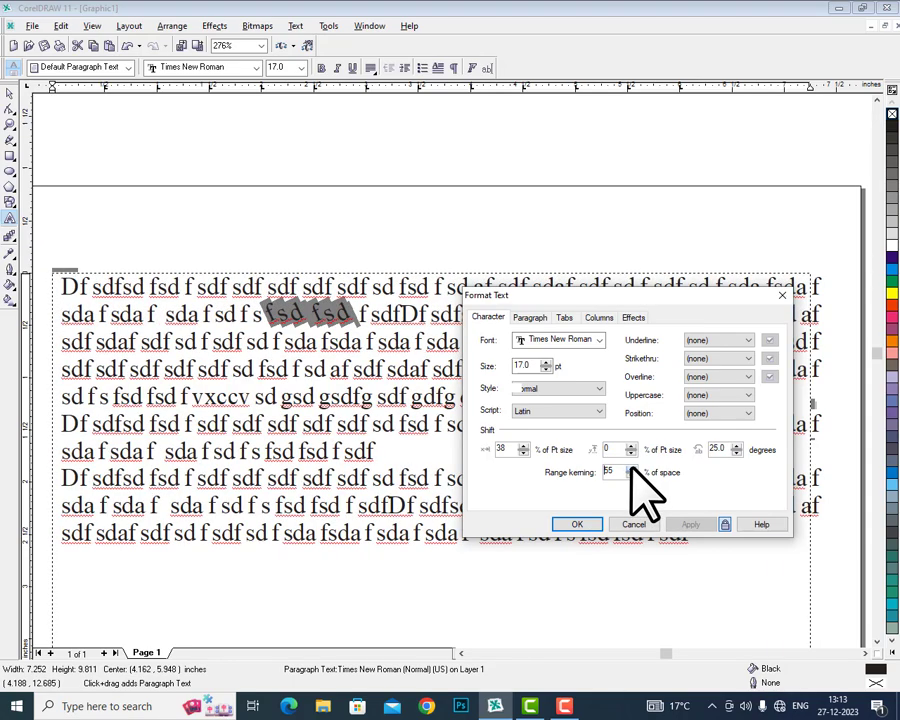
Step: Raise the range kerning of the selected words "fsd fsd" beyond 55% of space
{"action": "left_click", "coordinate": [631, 467]}
{"action": "left_click", "coordinate": [631, 467]}
{"action": "left_click", "coordinate": [631, 467]}
{"action": "left_click", "coordinate": [403, 455]}
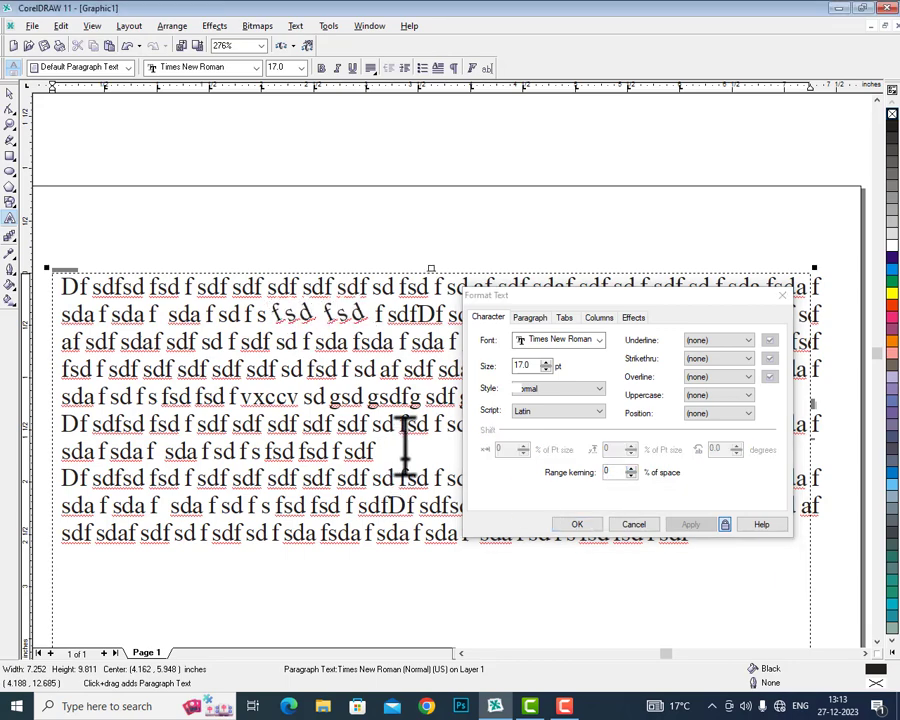
Step: Replace all of the paragraph text with "Deoband" and set its range kerning to 75% of space
{"action": "key", "text": "ctrl+a"}
{"action": "type", "text": "de"}
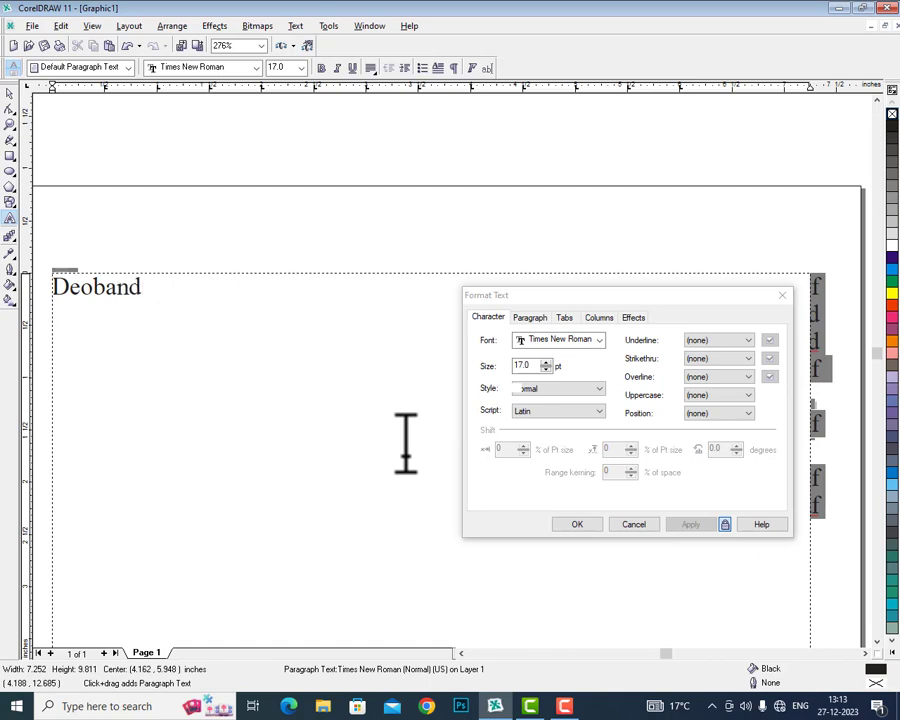
{"action": "key", "text": "ctrl+a"}
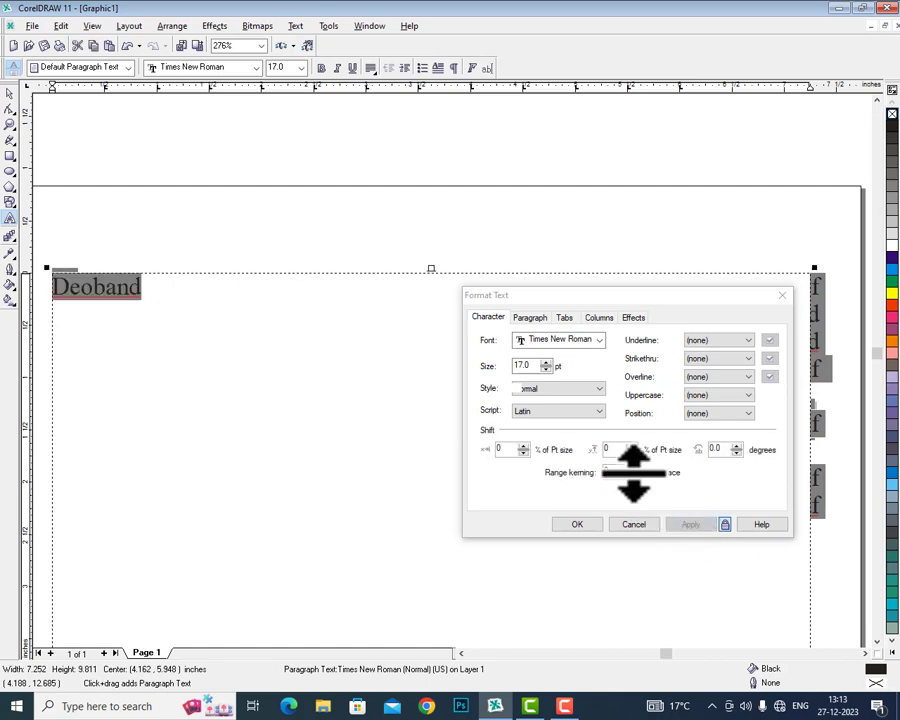
{"action": "left_click_drag", "start_coordinate": [633, 470], "coordinate": [630, 470]}
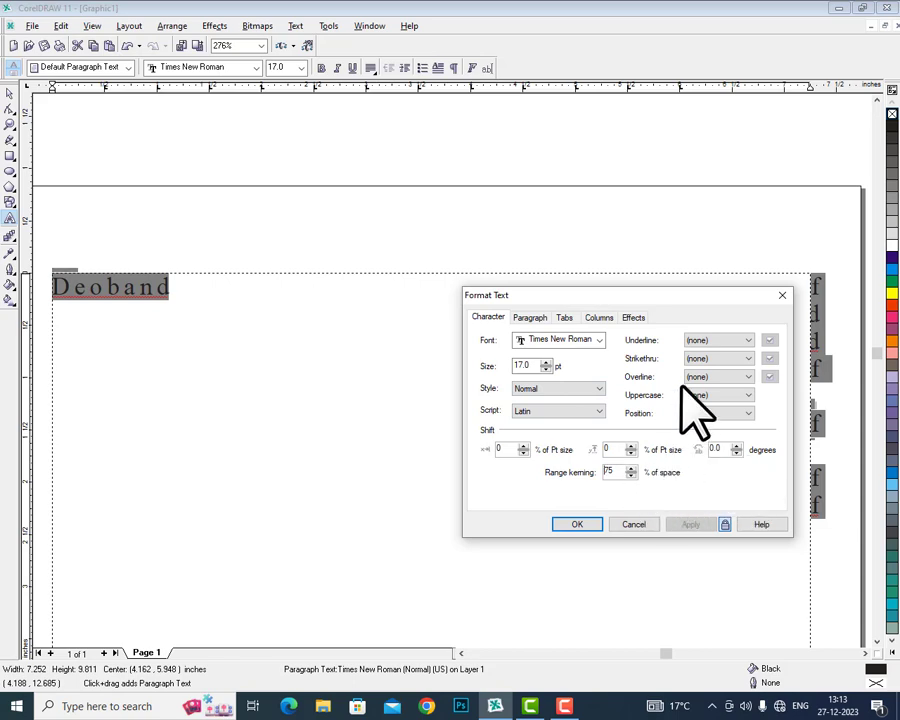
Step: Apply a Single Thin underline to the word "Deoband"
{"action": "left_click", "coordinate": [698, 340]}
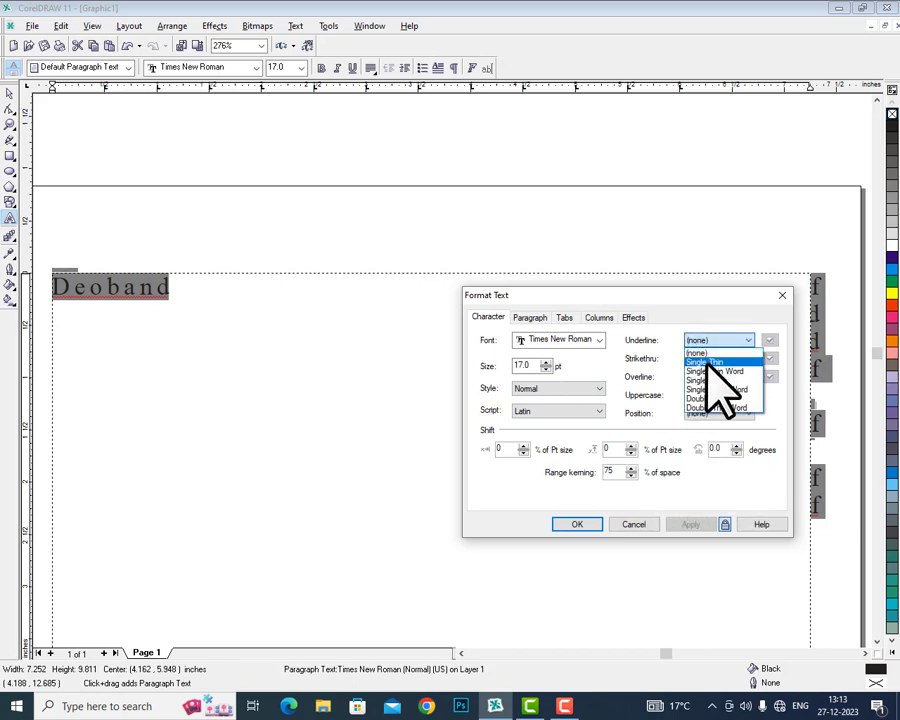
{"action": "left_click", "coordinate": [706, 359]}
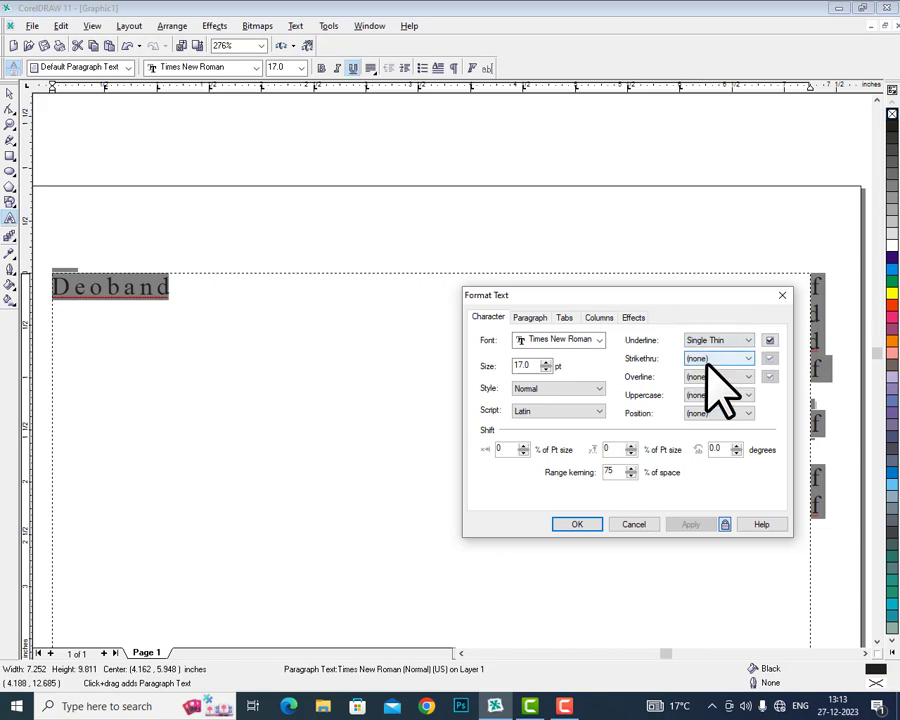
{"action": "left_click", "coordinate": [706, 341]}
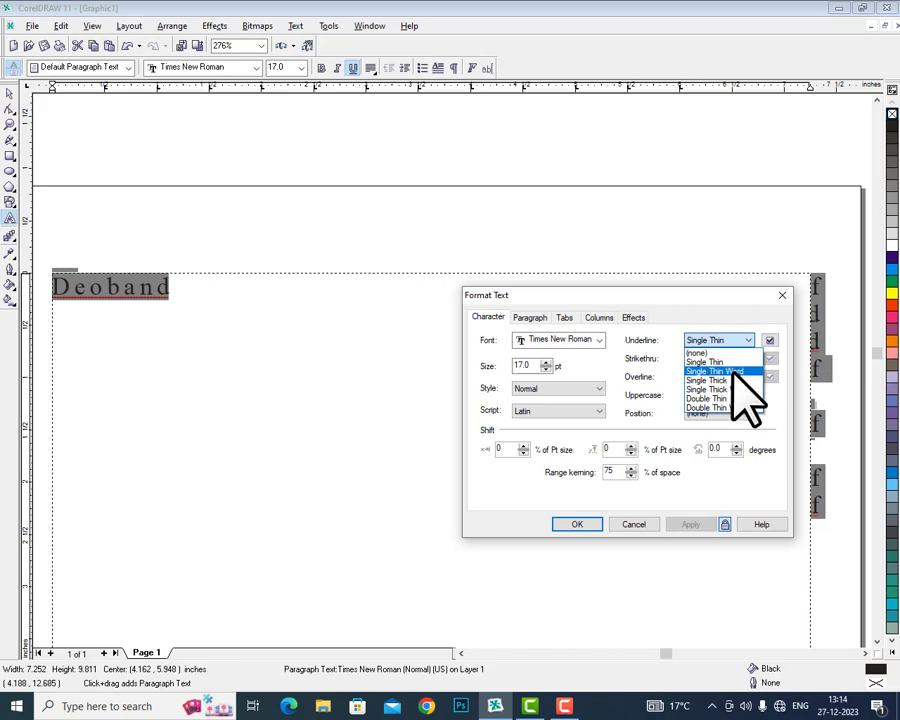
{"action": "left_click", "coordinate": [250, 298]}
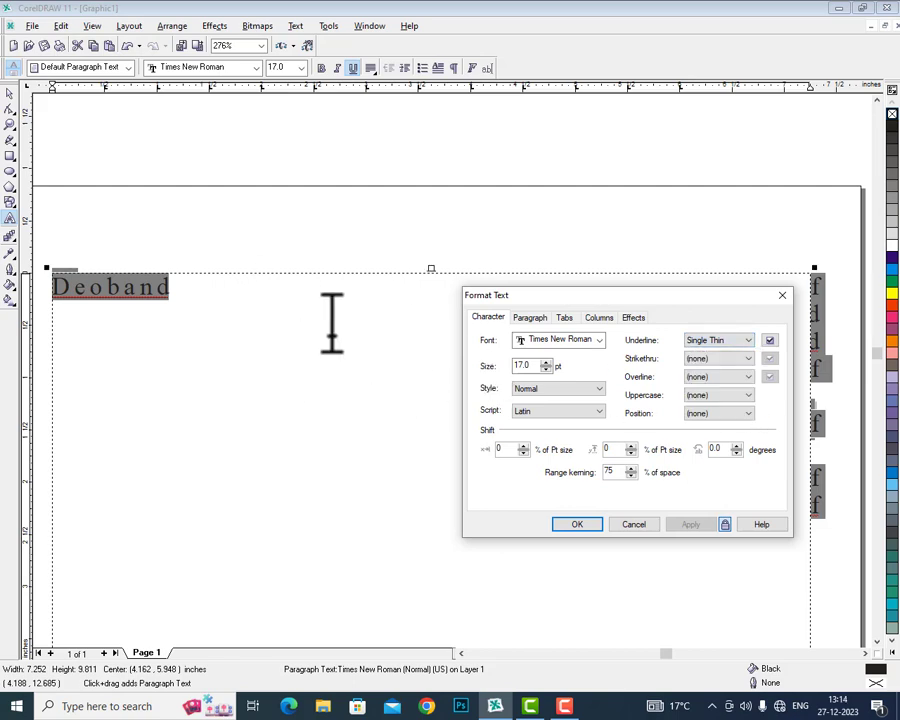
Step: Reset the range kerning of "Deoband" to 0% and extend the text to read "Deoband Saharanpur U.P."
{"action": "double_click", "coordinate": [614, 472]}
{"action": "type", "text": "0"}
{"action": "left_click", "coordinate": [242, 290]}
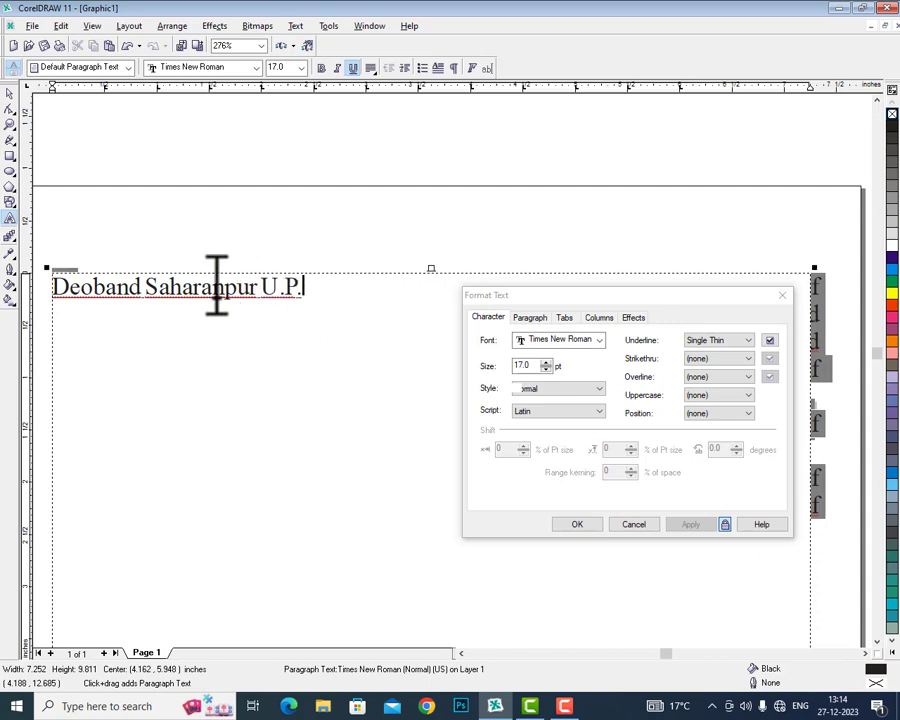
Step: Select the whole line "Deoband Saharanpur U.P." and set its underline to Single Thin Word
{"action": "key", "text": "F2"}
{"action": "left_click_drag", "start_coordinate": [48, 268], "coordinate": [314, 312]}
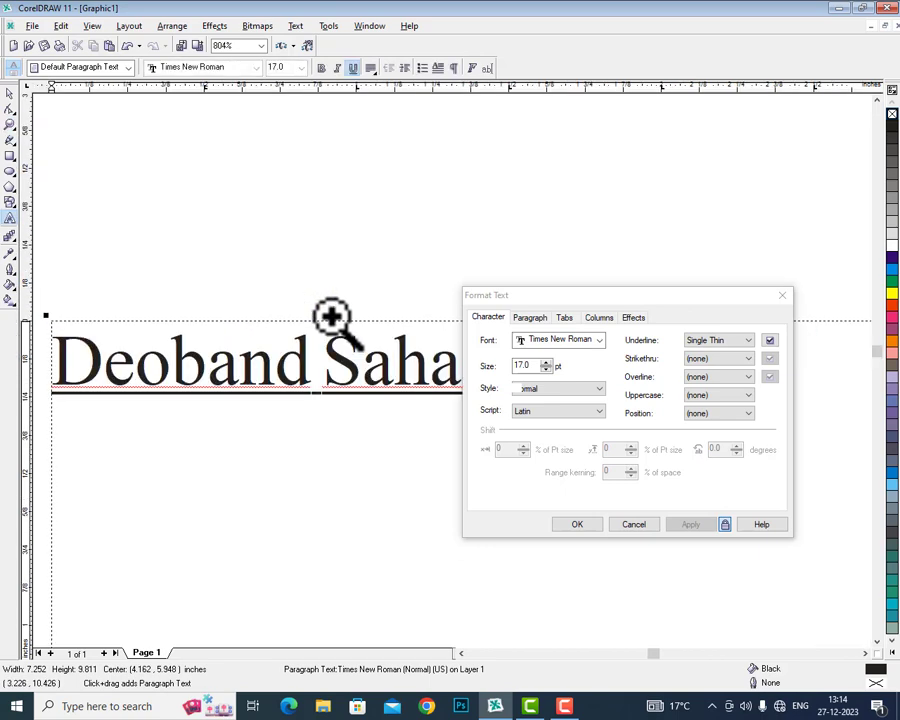
{"action": "left_click_drag", "start_coordinate": [658, 297], "coordinate": [680, 427]}
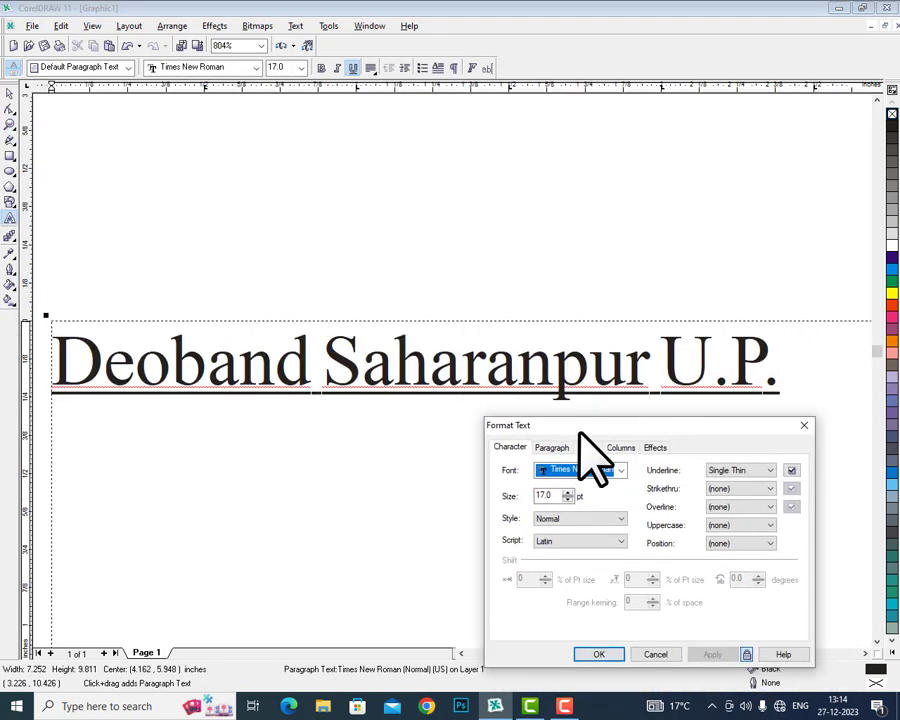
{"action": "left_click", "coordinate": [357, 375]}
{"action": "key", "text": "ctrl+a"}
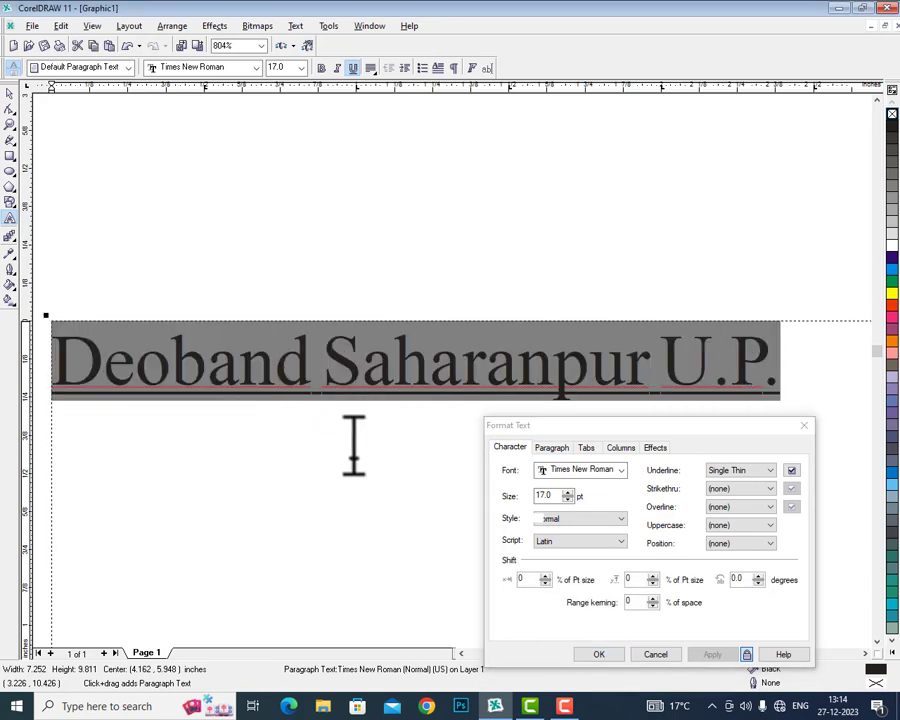
{"action": "left_click", "coordinate": [752, 470]}
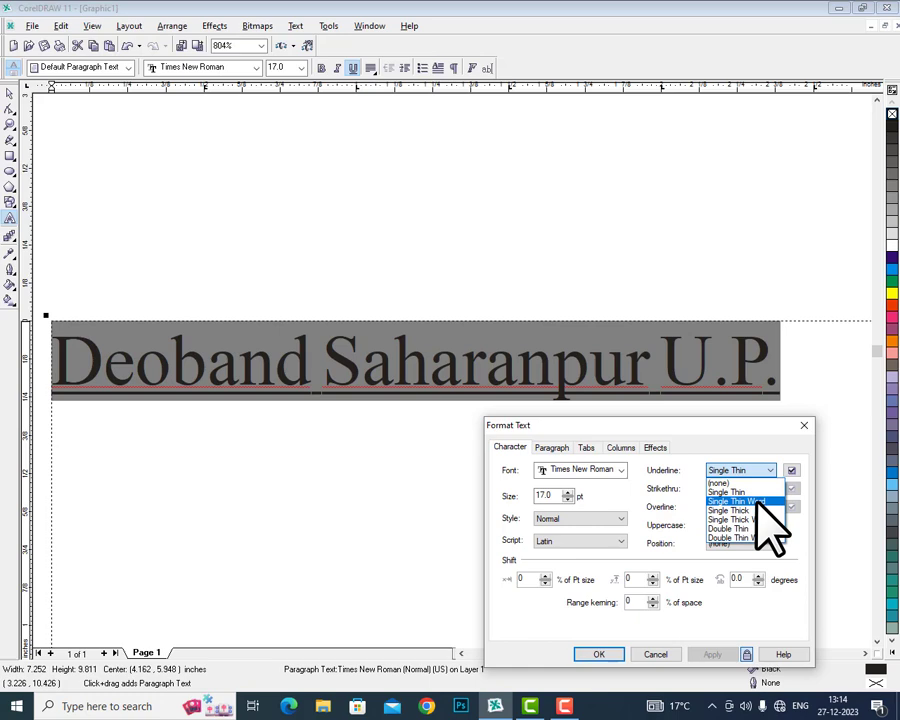
{"action": "left_click", "coordinate": [757, 501]}
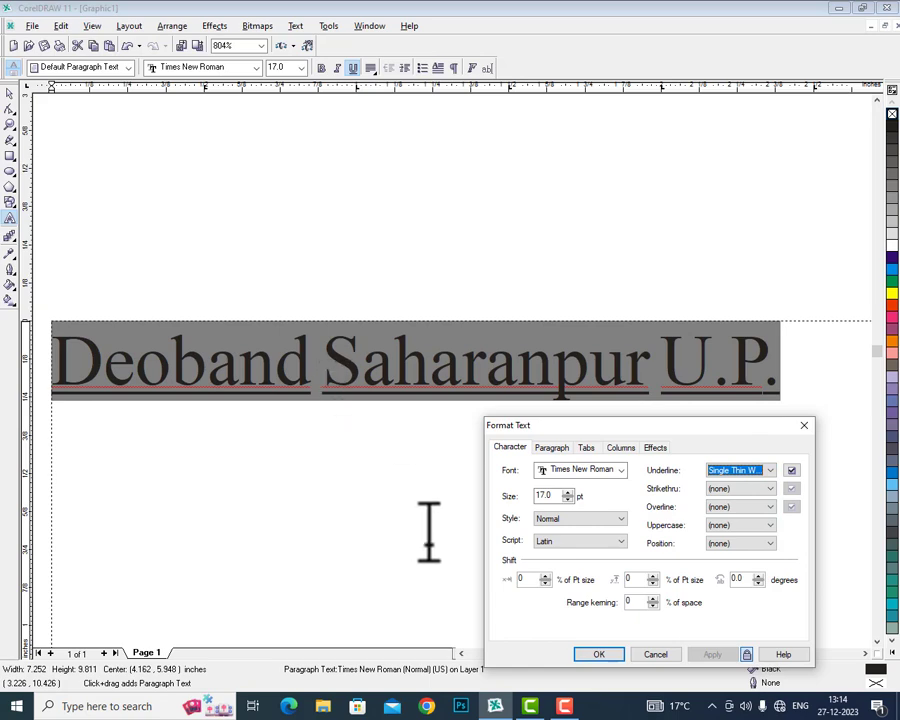
Step: Try the Single Thick underline on the selected line, followed by Single Thick Word
{"action": "left_click", "coordinate": [762, 470]}
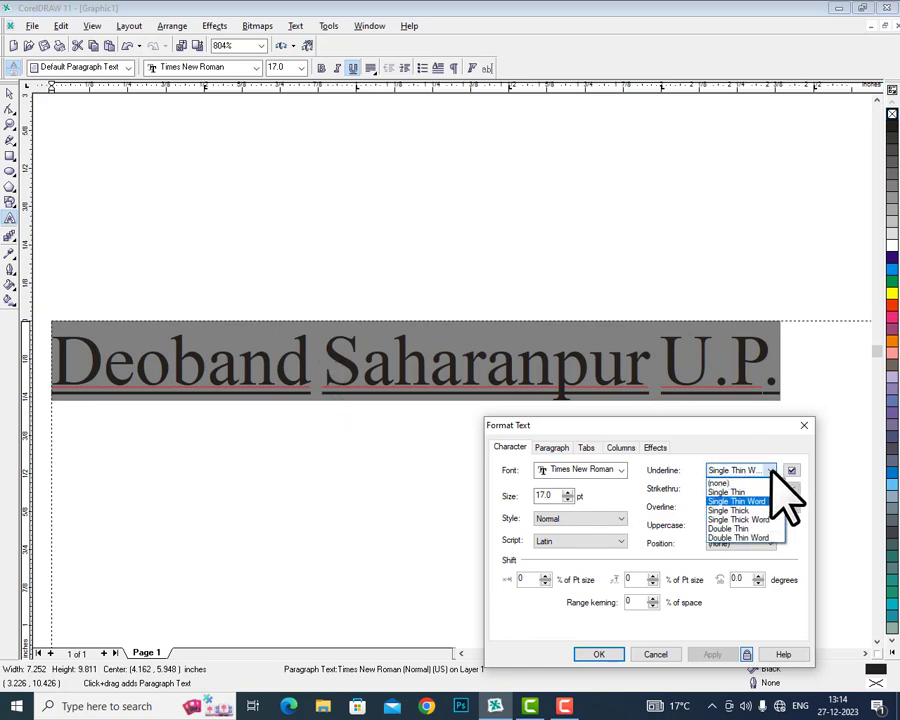
{"action": "left_click", "coordinate": [766, 512]}
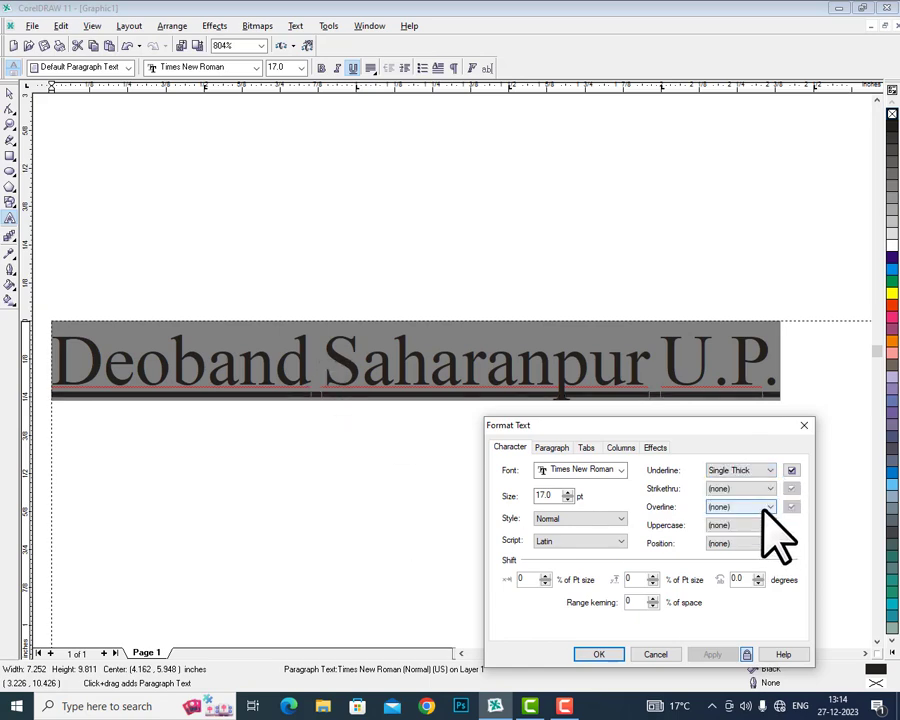
{"action": "left_click", "coordinate": [714, 470]}
{"action": "left_click", "coordinate": [777, 519]}
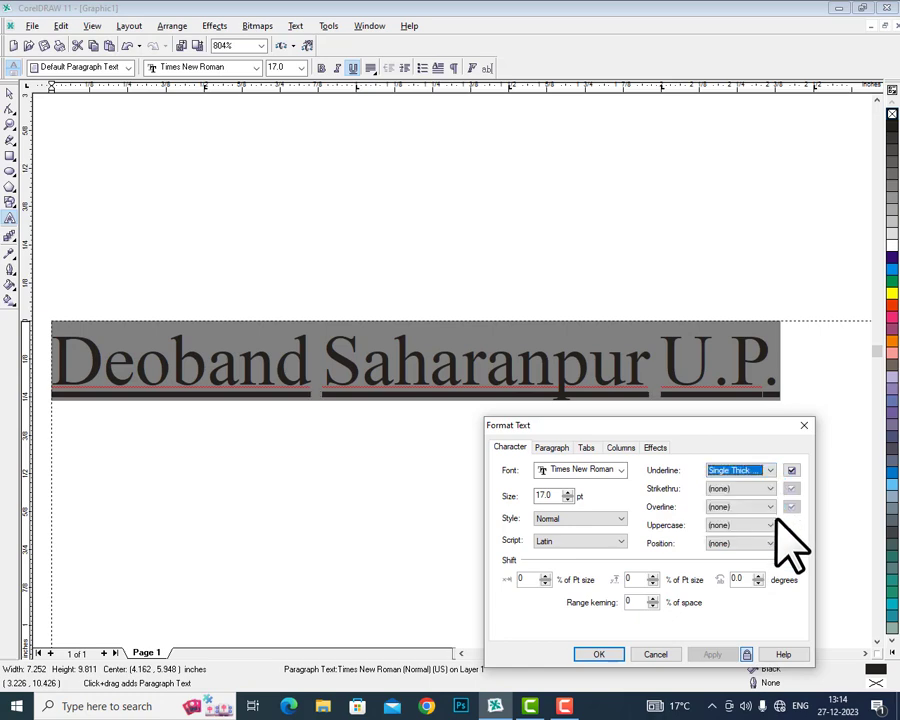
Step: Try the Double Thin and Double Thin Word underlines on the selected line, and set the underline to none
{"action": "left_click", "coordinate": [770, 468]}
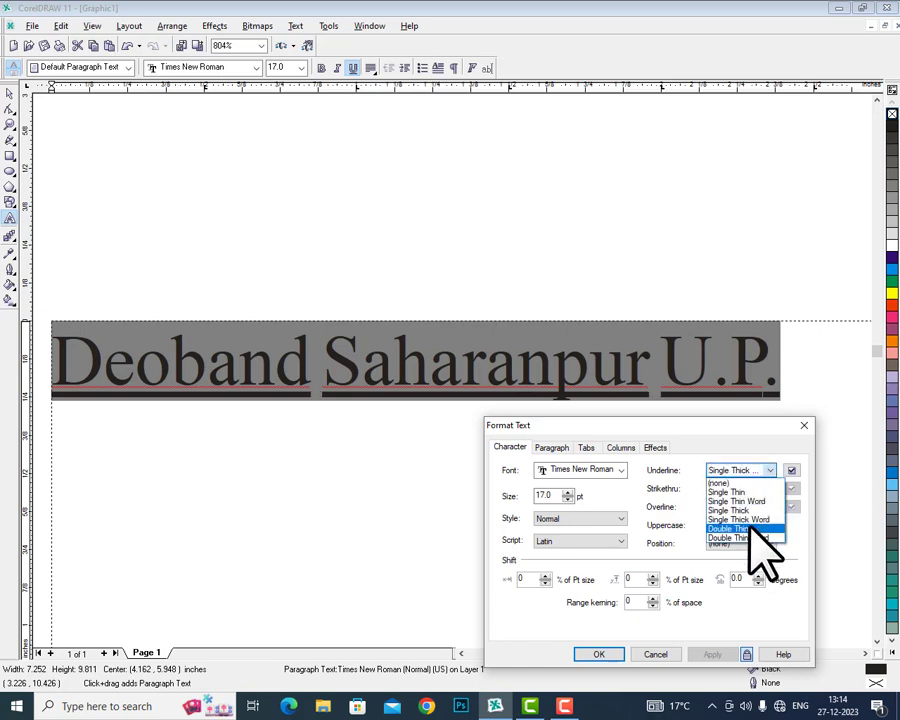
{"action": "left_click", "coordinate": [749, 528]}
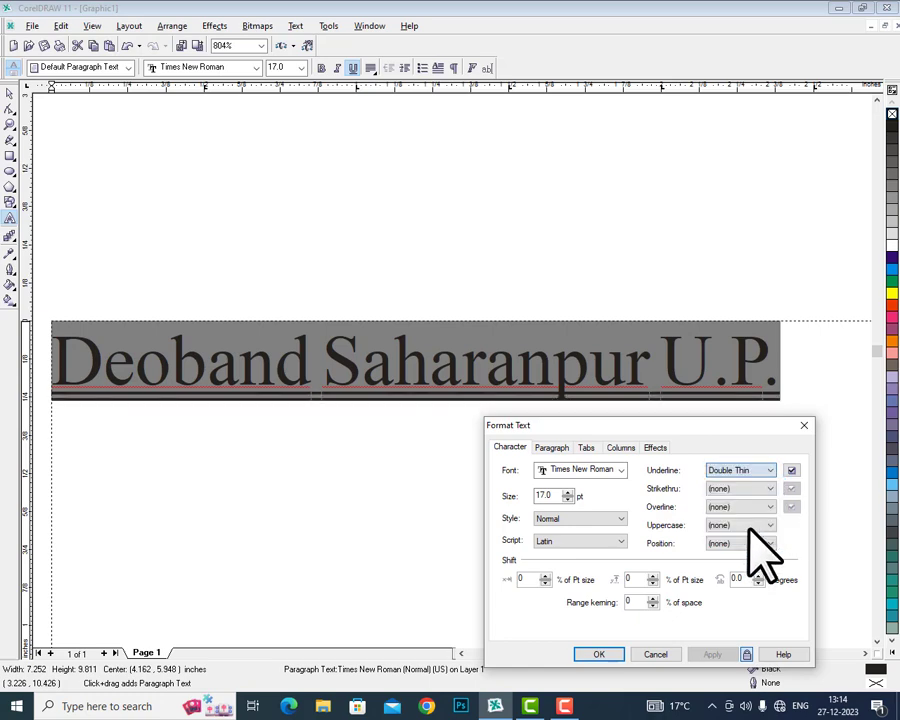
{"action": "left_click", "coordinate": [770, 470]}
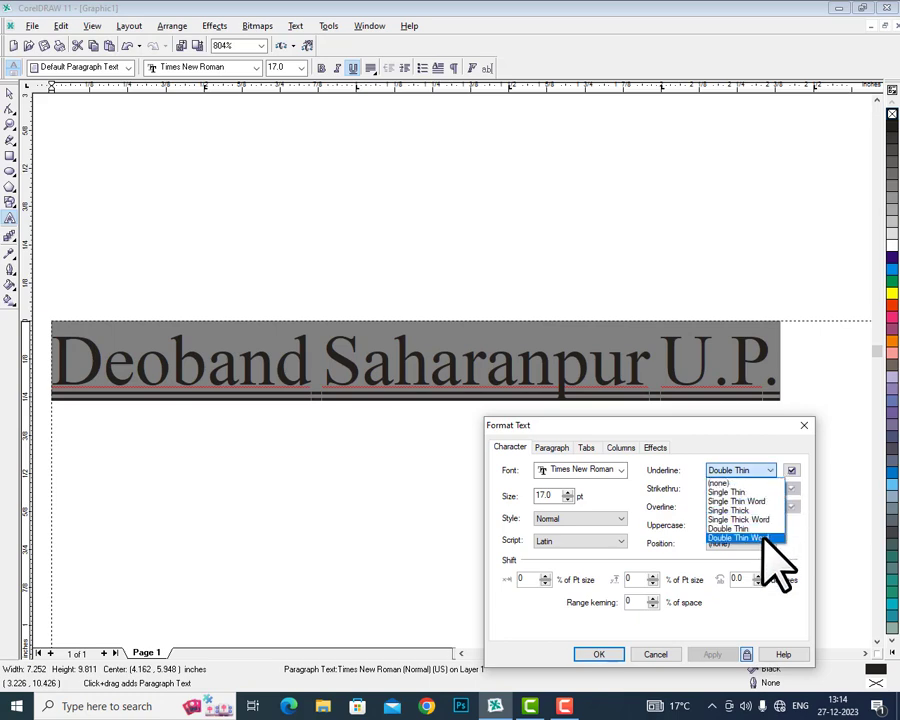
{"action": "left_click", "coordinate": [764, 538]}
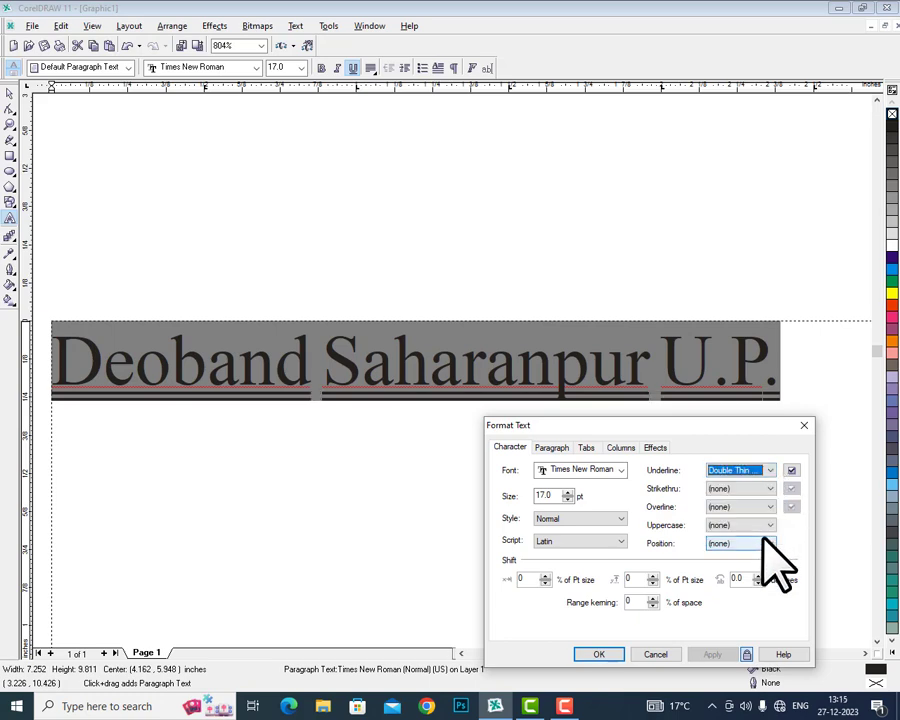
{"action": "left_click", "coordinate": [770, 470]}
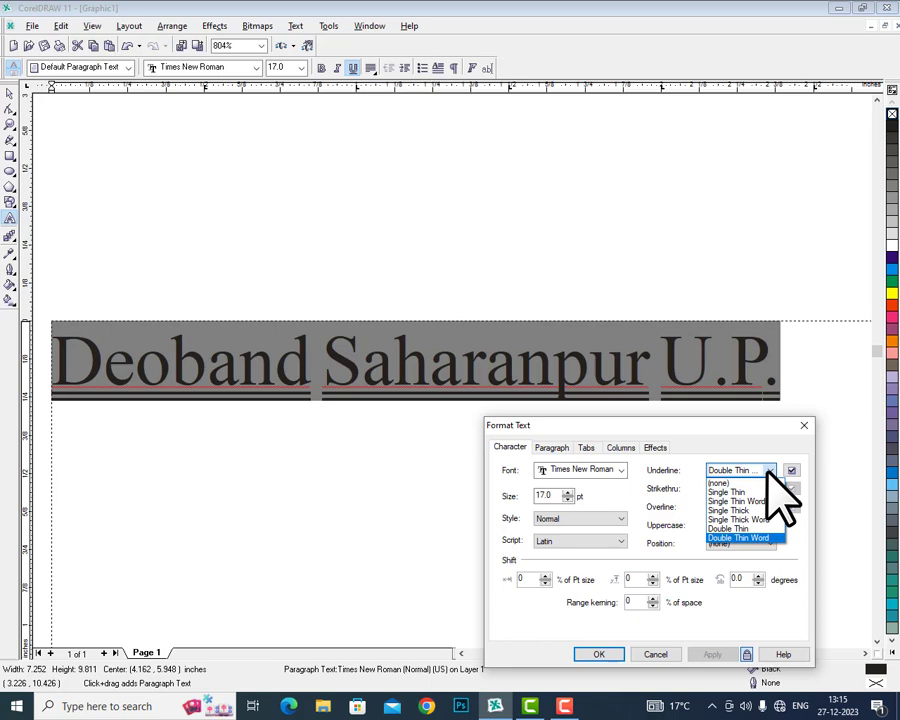
{"action": "left_click", "coordinate": [718, 484]}
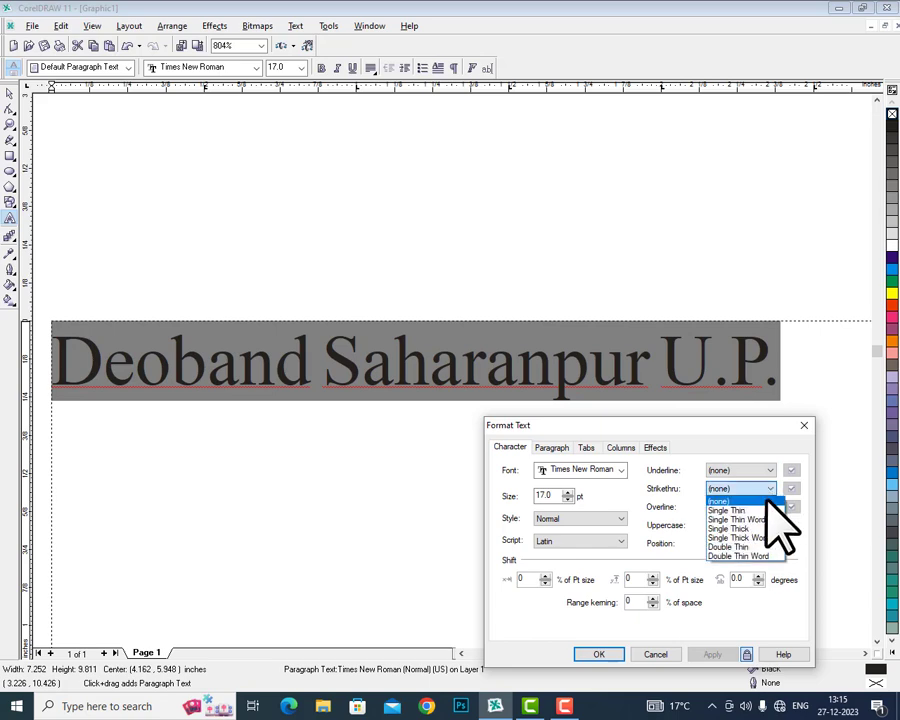
Step: Try a Single Thin strikethrough and a Single Thin overline on the selected line, clearing each one
{"action": "left_click", "coordinate": [764, 510]}
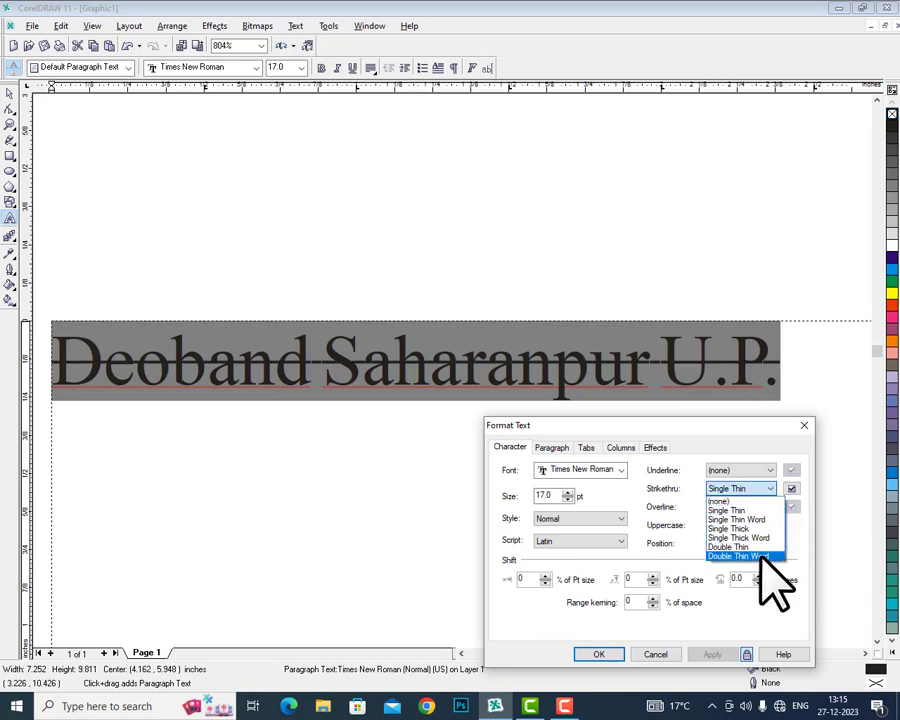
{"action": "key", "text": "Return"}
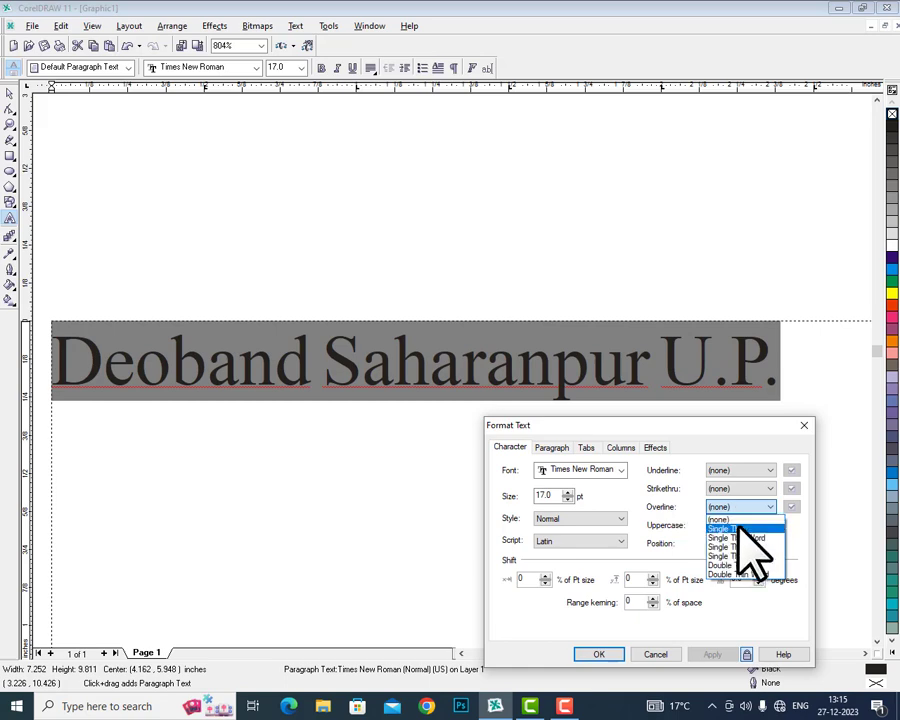
{"action": "left_click", "coordinate": [740, 529]}
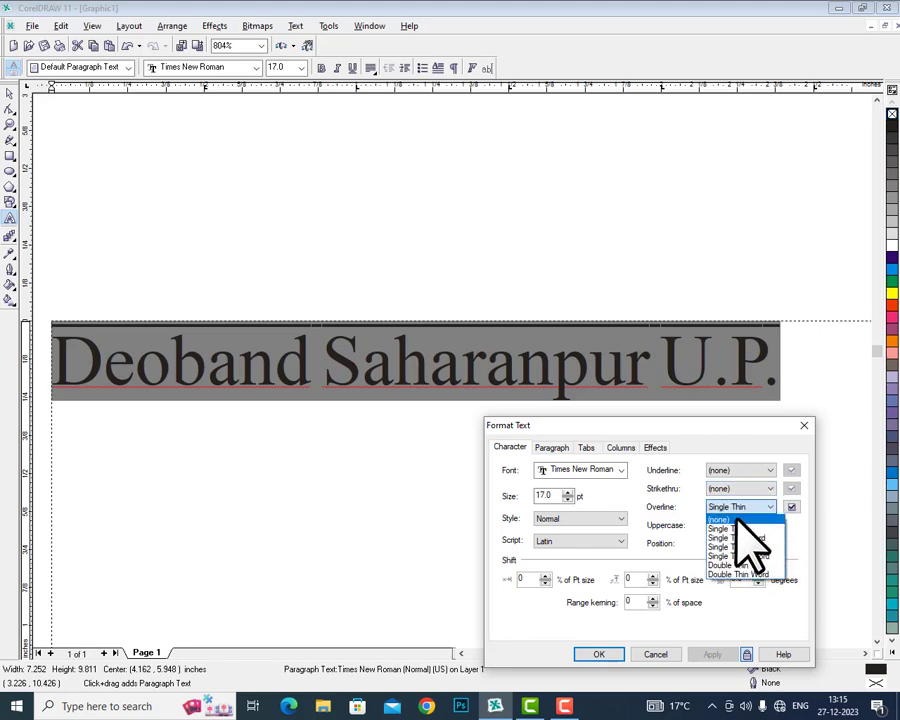
{"action": "left_click", "coordinate": [738, 520]}
Step: Reapply the Single Thin strikethrough to the selected line and set it back to none
{"action": "left_click", "coordinate": [748, 488]}
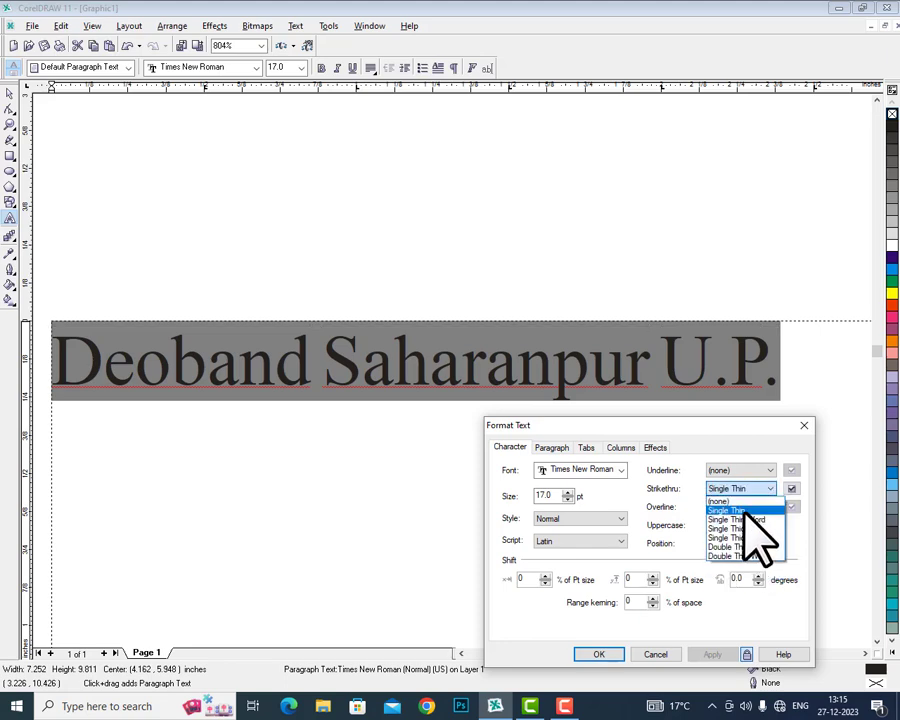
{"action": "left_click", "coordinate": [745, 511]}
{"action": "left_click", "coordinate": [769, 490]}
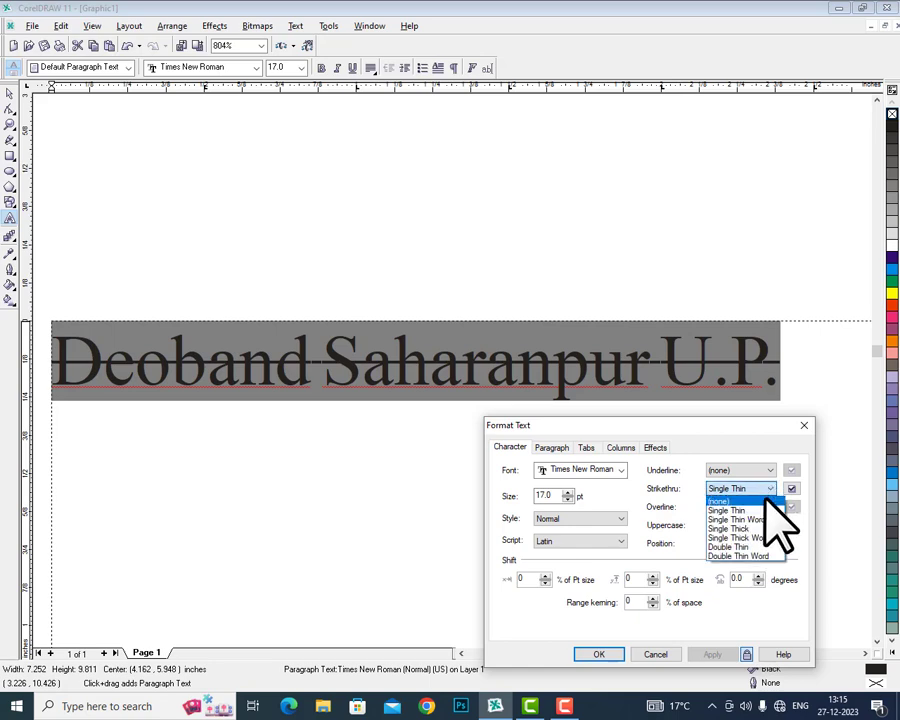
{"action": "left_click", "coordinate": [762, 500]}
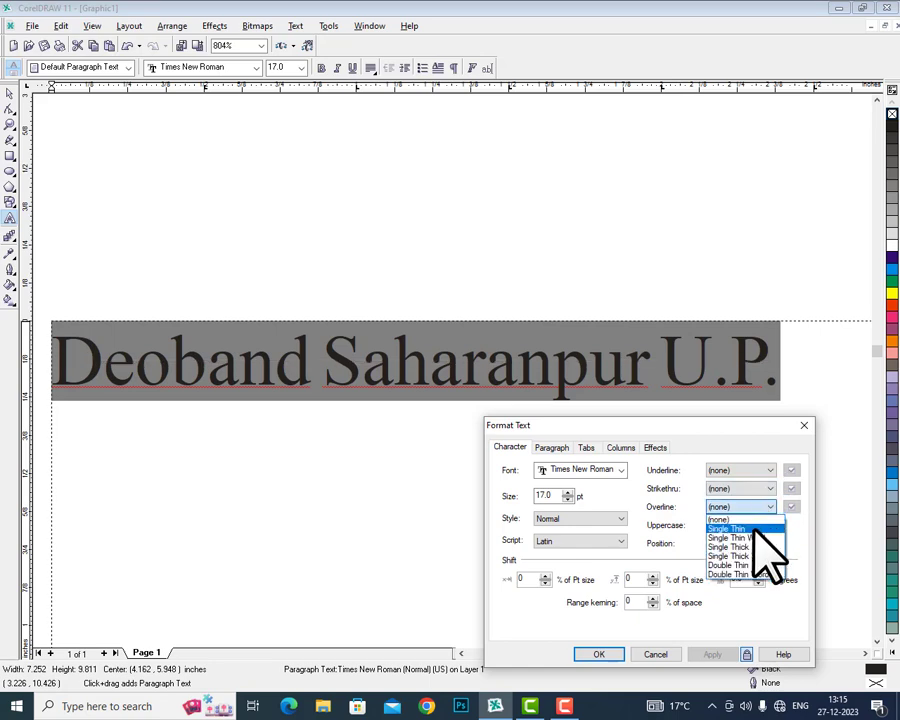
Step: Reapply the Single Thin overline to the selected line and set it back to none
{"action": "left_click", "coordinate": [753, 529]}
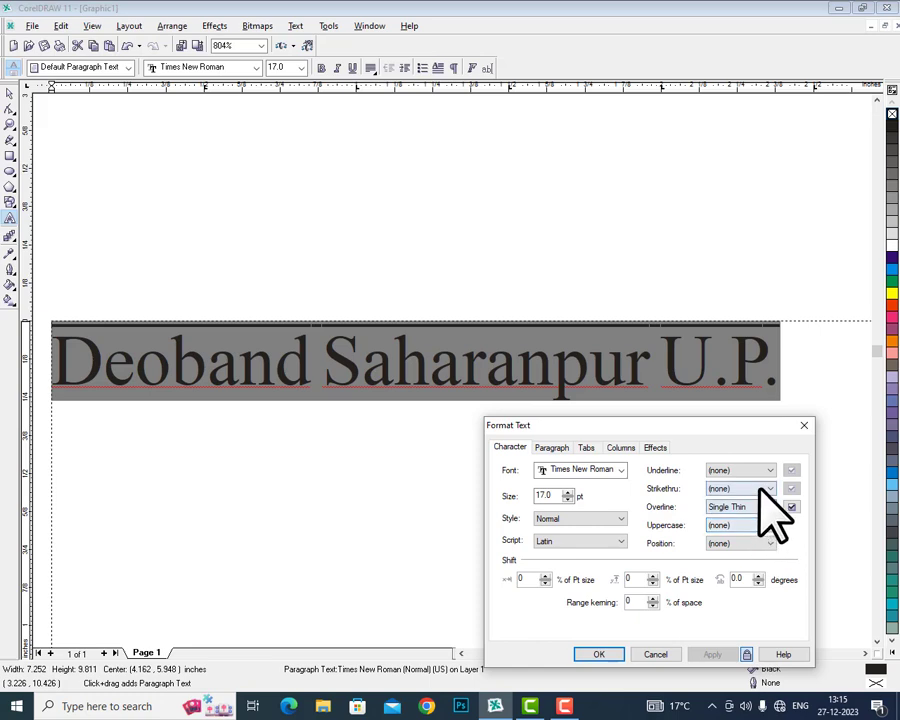
{"action": "left_click", "coordinate": [760, 490]}
{"action": "left_click", "coordinate": [762, 500]}
{"action": "left_click", "coordinate": [756, 507]}
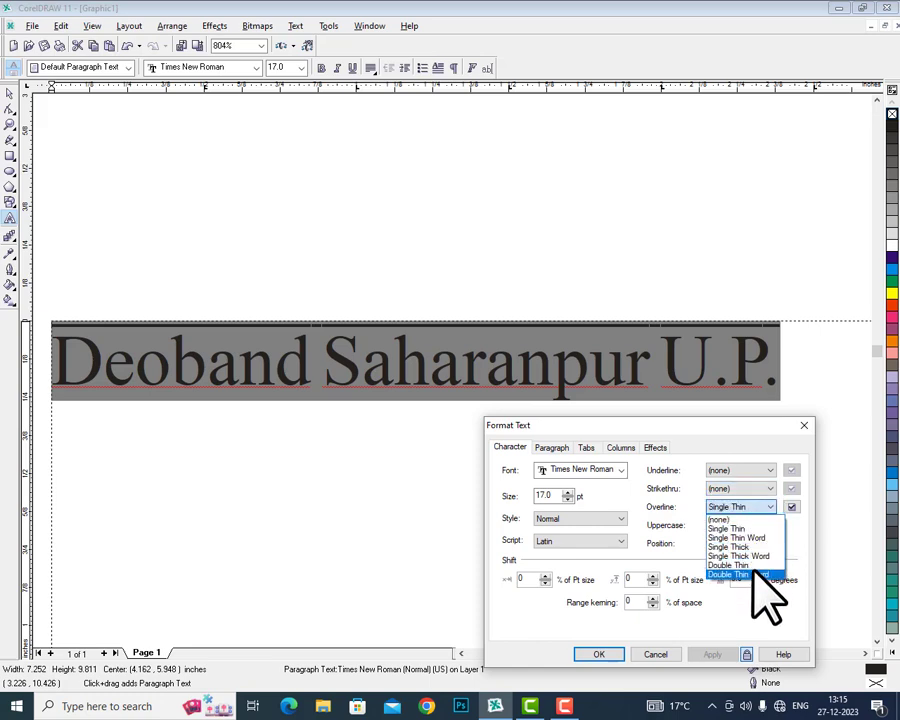
{"action": "left_click", "coordinate": [754, 520]}
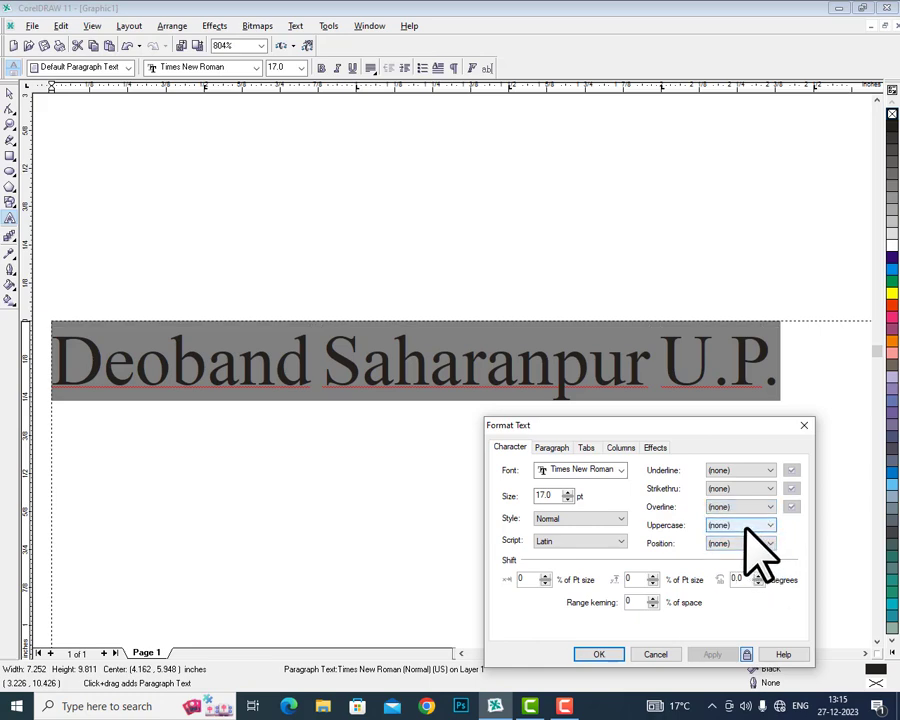
Step: Try Small CAPS on the selected line and set its uppercase option to All CAPS, keeping the position at none
{"action": "left_click", "coordinate": [745, 528]}
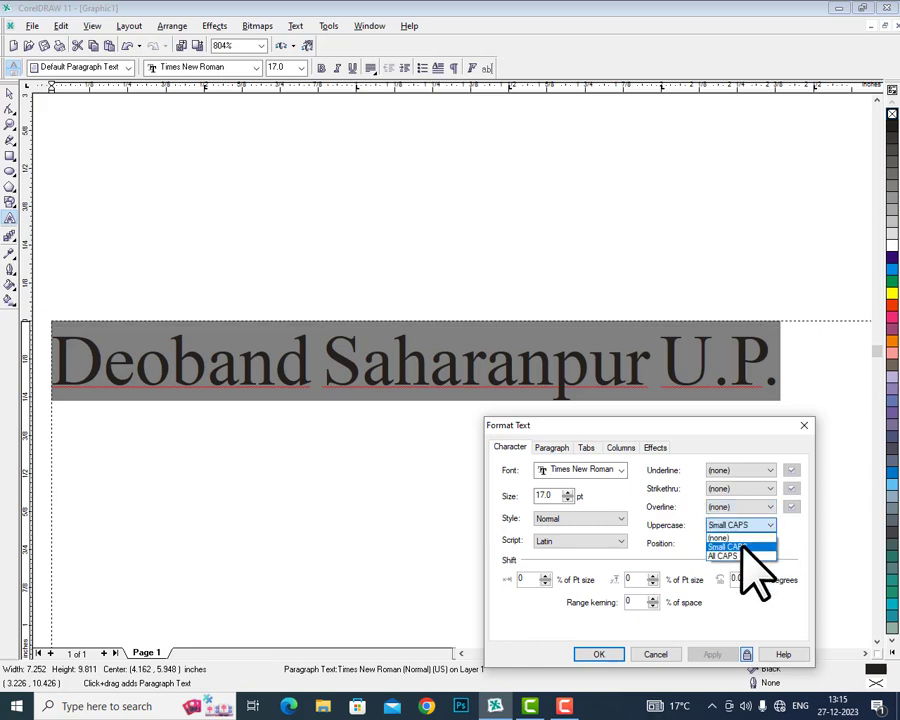
{"action": "left_click", "coordinate": [741, 546]}
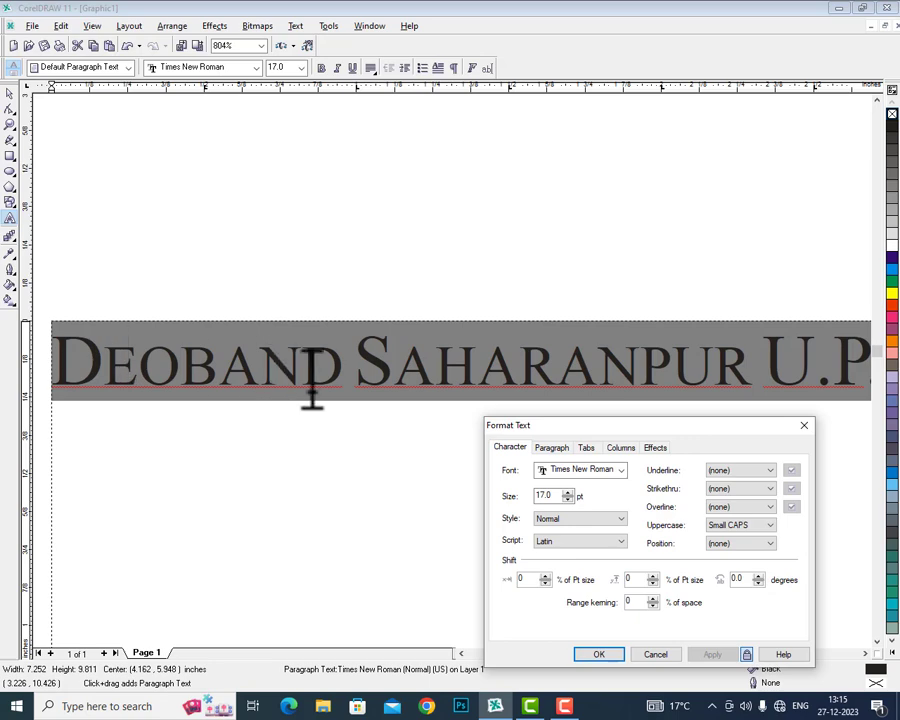
{"action": "left_click", "coordinate": [755, 527]}
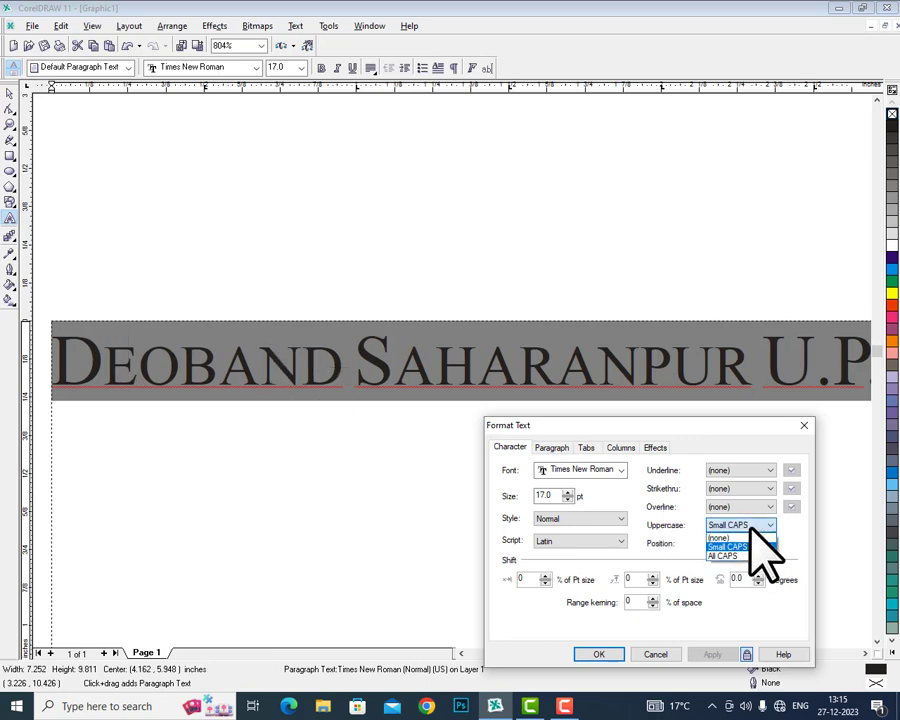
{"action": "left_click", "coordinate": [753, 555]}
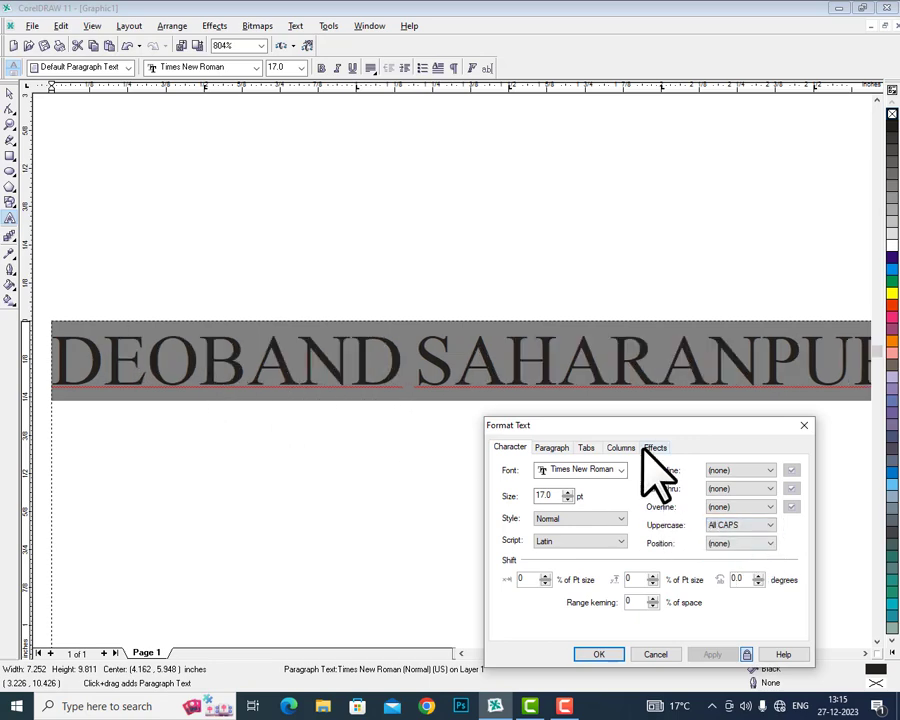
{"action": "left_click", "coordinate": [736, 543]}
{"action": "left_click", "coordinate": [733, 556]}
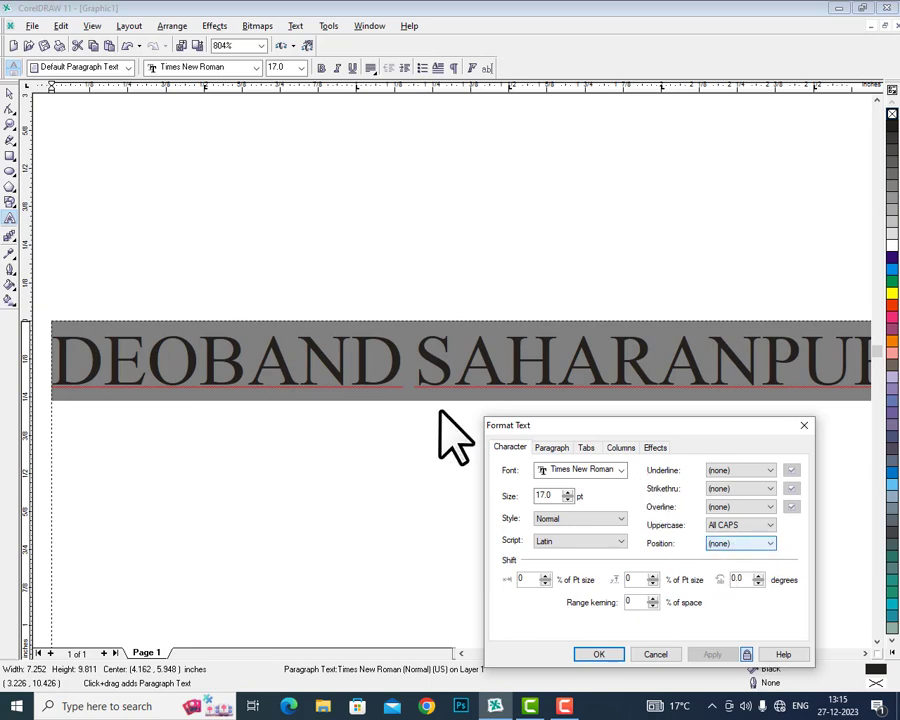
Step: Add "10TH" at the end of the line, directly after "U.P."
{"action": "left_click", "coordinate": [658, 392]}
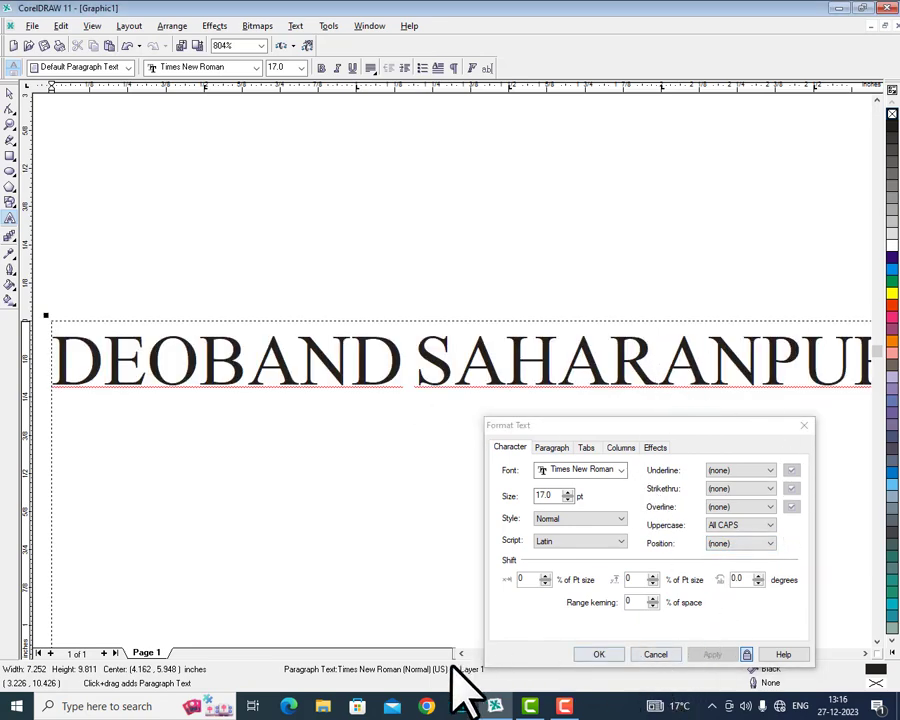
{"action": "left_click", "coordinate": [866, 654]}
{"action": "left_click", "coordinate": [866, 654]}
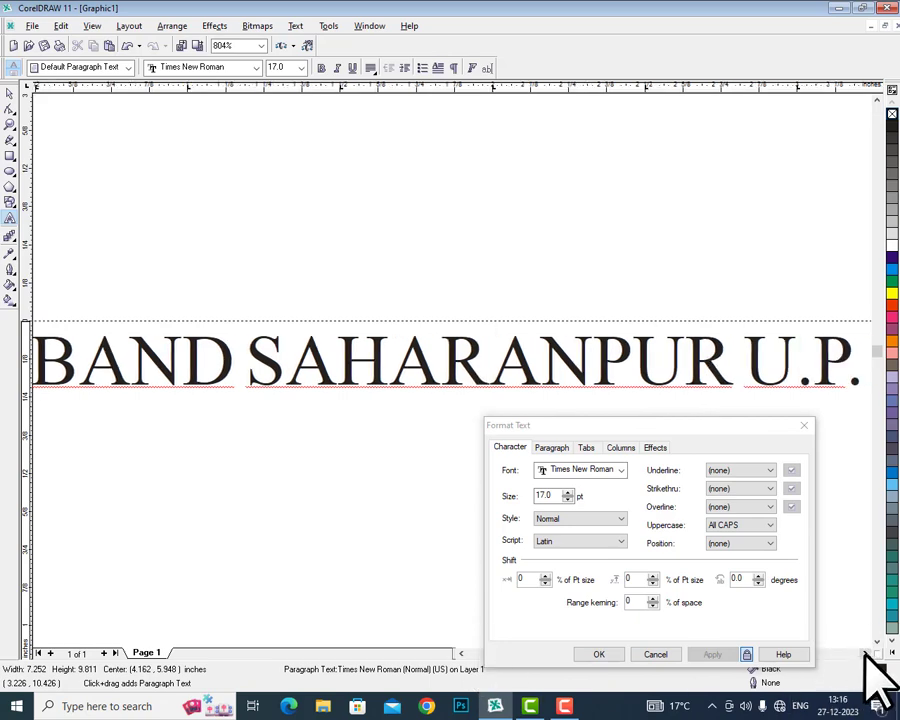
{"action": "left_click", "coordinate": [866, 654]}
{"action": "left_click", "coordinate": [866, 654]}
{"action": "left_click", "coordinate": [866, 654]}
{"action": "left_click", "coordinate": [866, 654]}
{"action": "left_click", "coordinate": [866, 654]}
{"action": "left_click", "coordinate": [866, 654]}
{"action": "left_click", "coordinate": [866, 654]}
{"action": "left_click", "coordinate": [317, 352]}
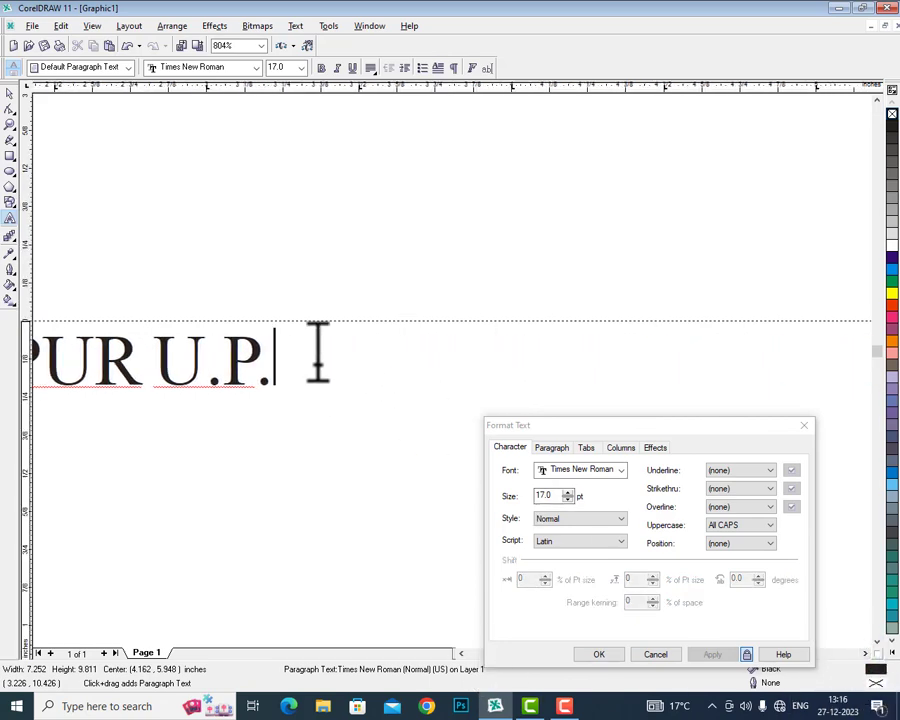
{"action": "type", "text": "10TH"}
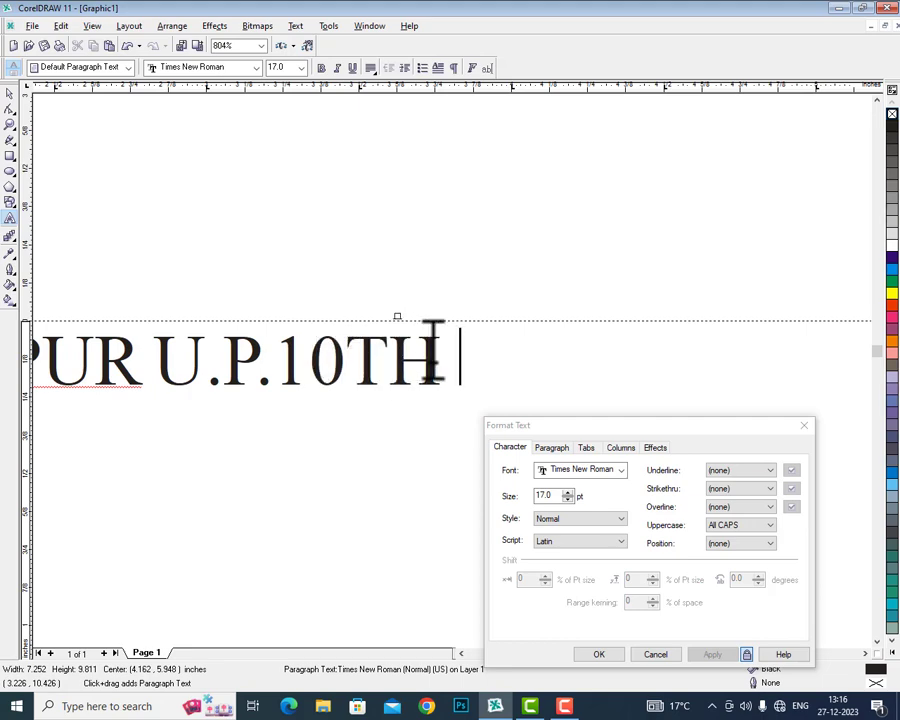
Step: Try Superscript and Subscript positions on the letters "TH" after the 10, and set the position back to none
{"action": "left_click_drag", "start_coordinate": [436, 358], "coordinate": [355, 345]}
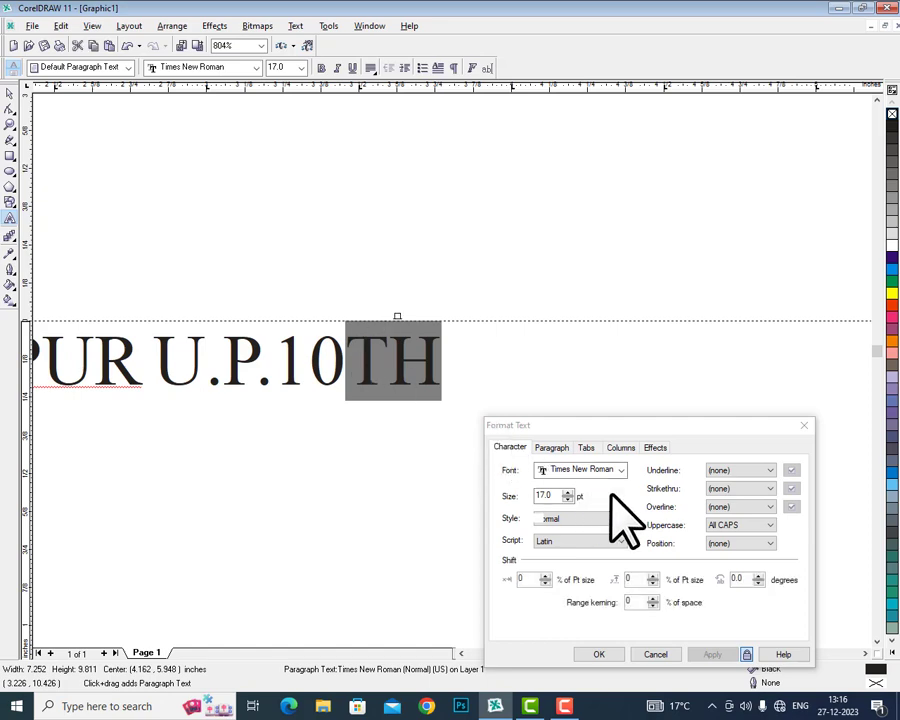
{"action": "left_click", "coordinate": [716, 542]}
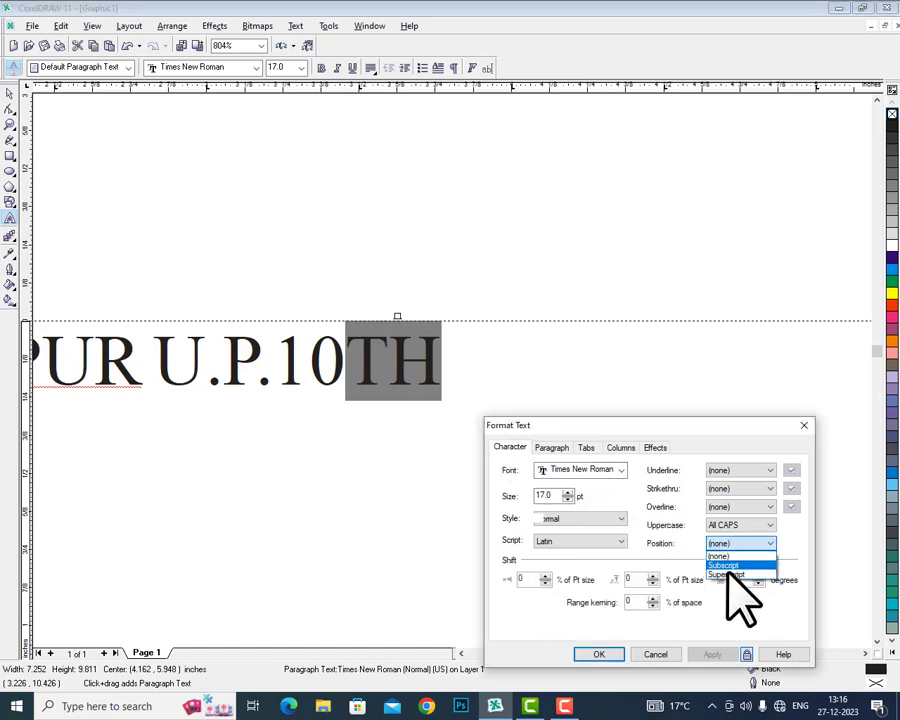
{"action": "left_click", "coordinate": [730, 574]}
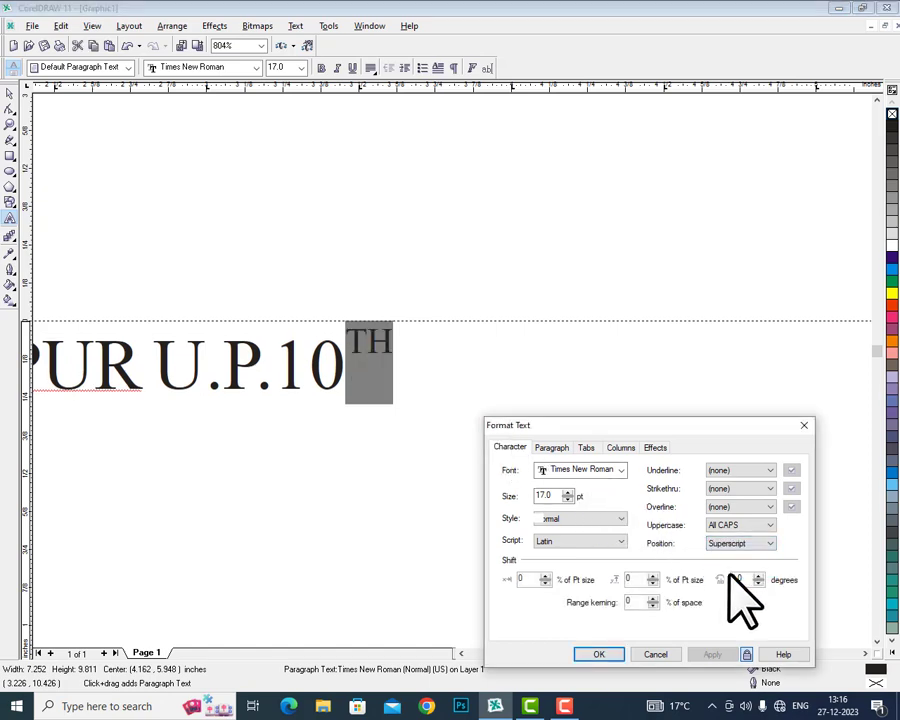
{"action": "left_click", "coordinate": [728, 546]}
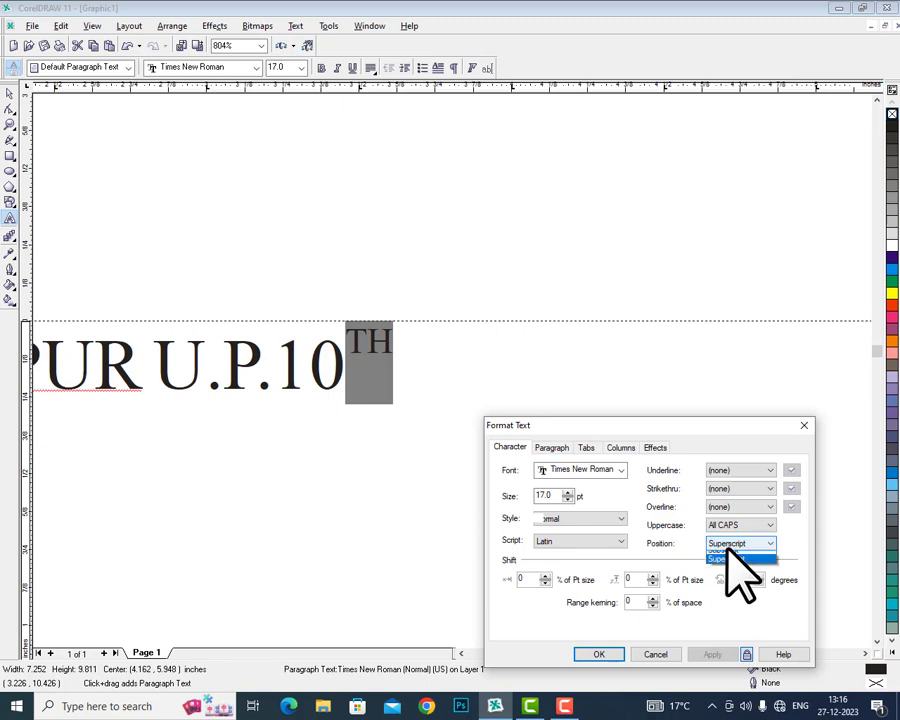
{"action": "left_click", "coordinate": [724, 565]}
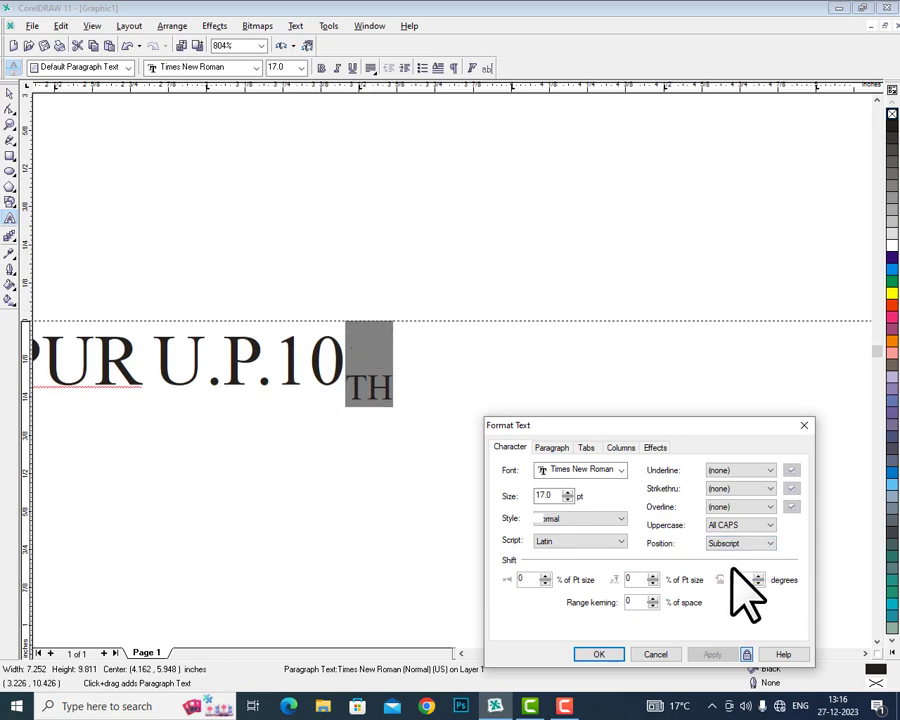
{"action": "left_click", "coordinate": [735, 542]}
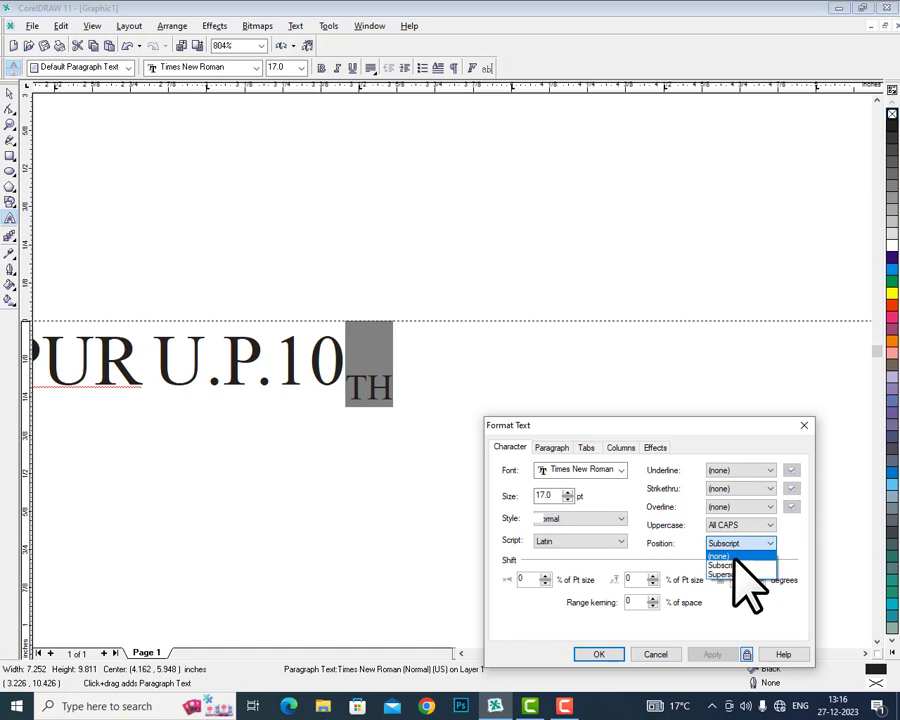
{"action": "left_click", "coordinate": [735, 557]}
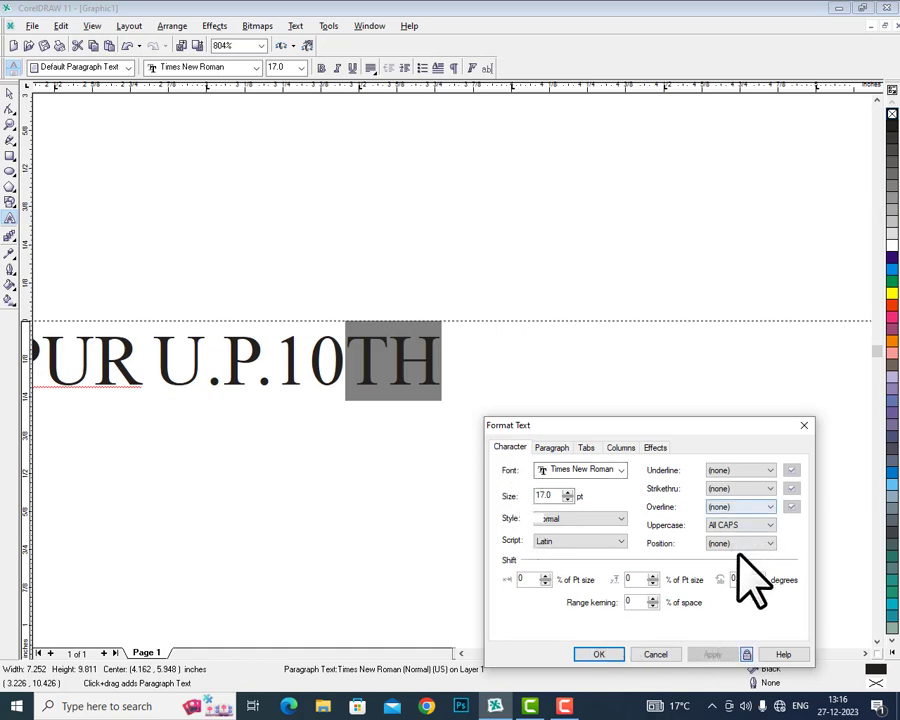
Step: Look at the paragraph settings in Format Text and dismiss the dialog
{"action": "left_click", "coordinate": [552, 452]}
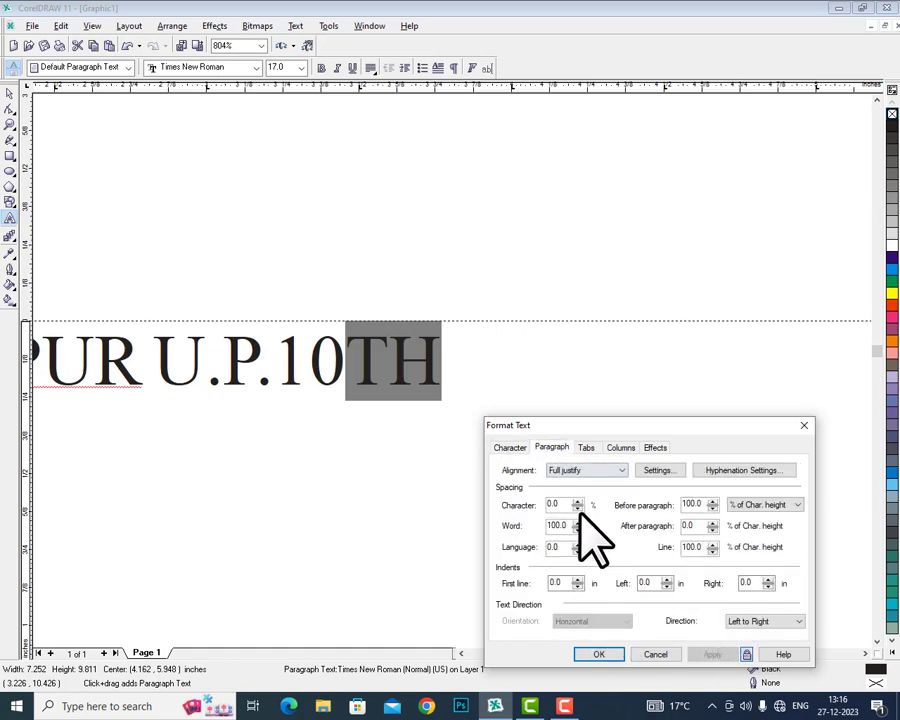
{"action": "left_click", "coordinate": [655, 654]}
{"action": "left_click", "coordinate": [479, 430]}
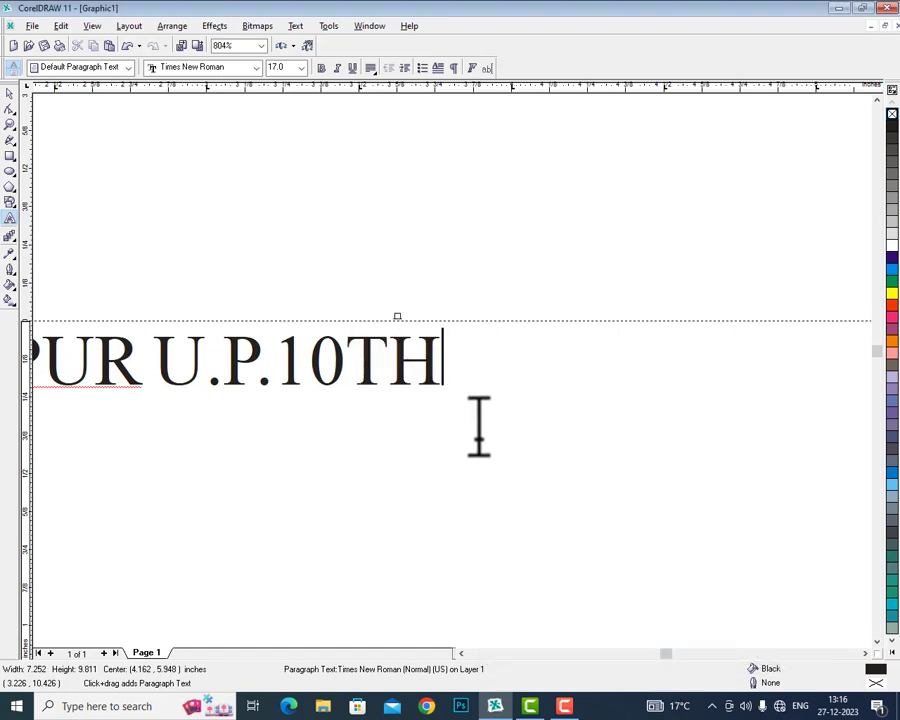
Step: Replace the whole line with the filler text "SDF SDF SDA F SDA F" and select all of it
{"action": "key", "text": "F4"}
{"action": "key", "text": "ctrl+a"}
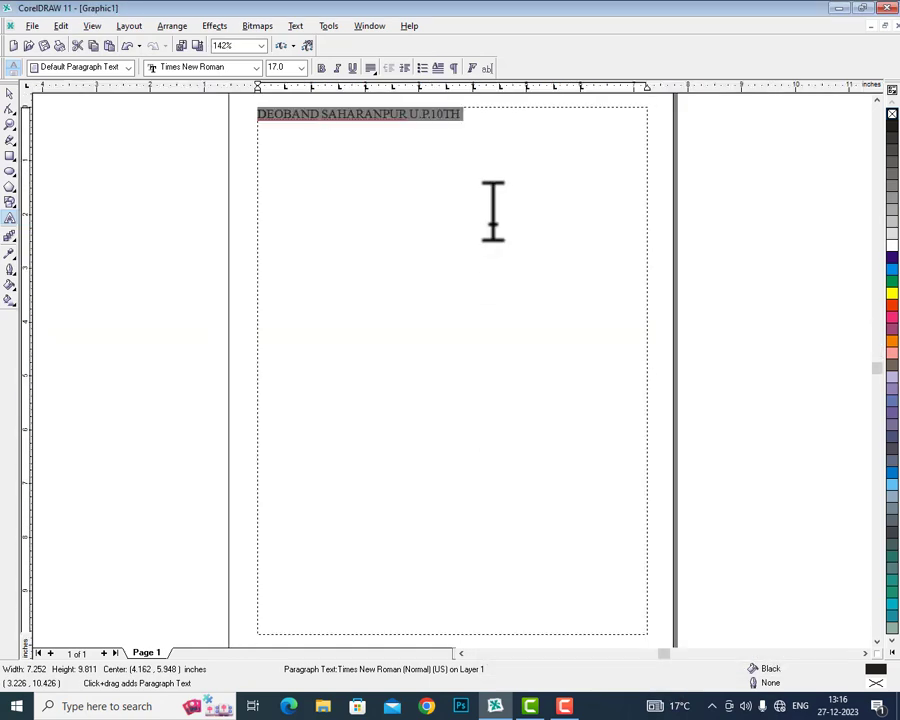
{"action": "type", "text": "SDF SDF SDA F SDA F"}
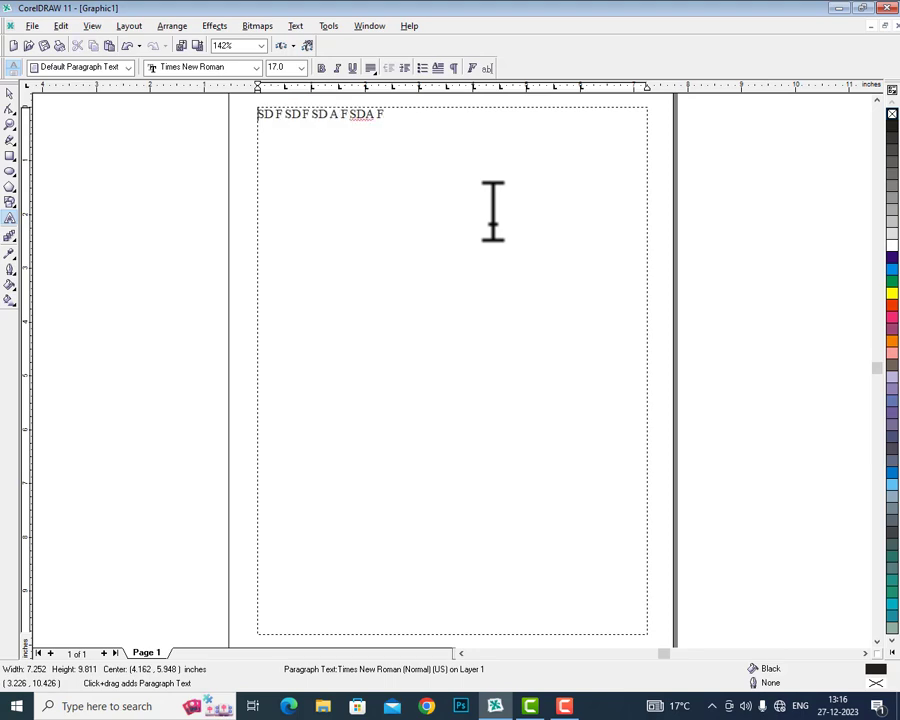
{"action": "key", "text": "ctrl+a"}
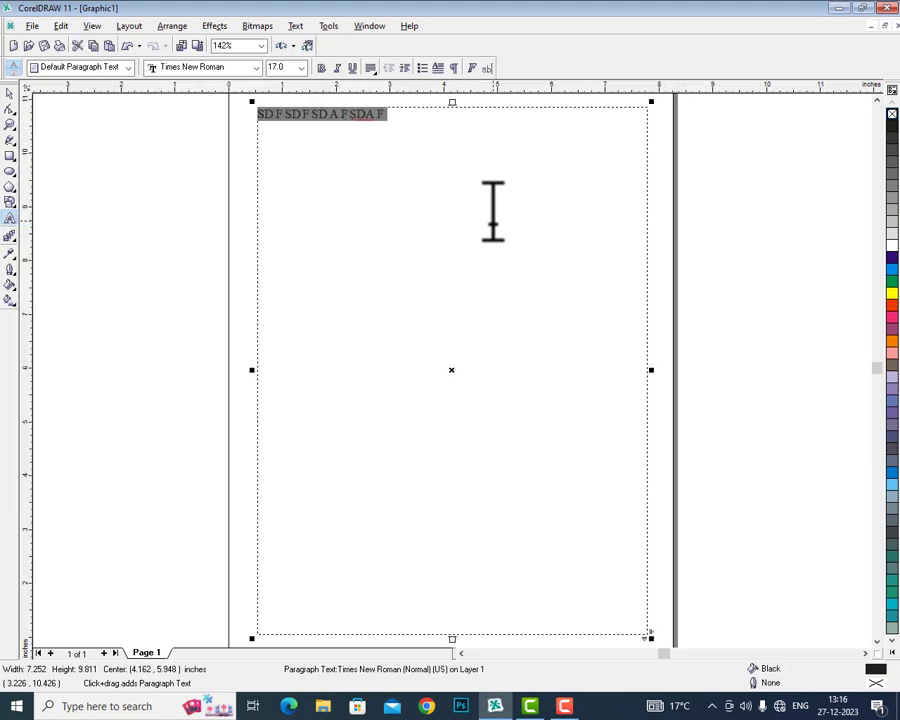
Step: Close the current drawing without saving and create a new blank A4 drawing
{"action": "key", "text": "ctrl+F4"}
{"action": "key", "text": "n"}
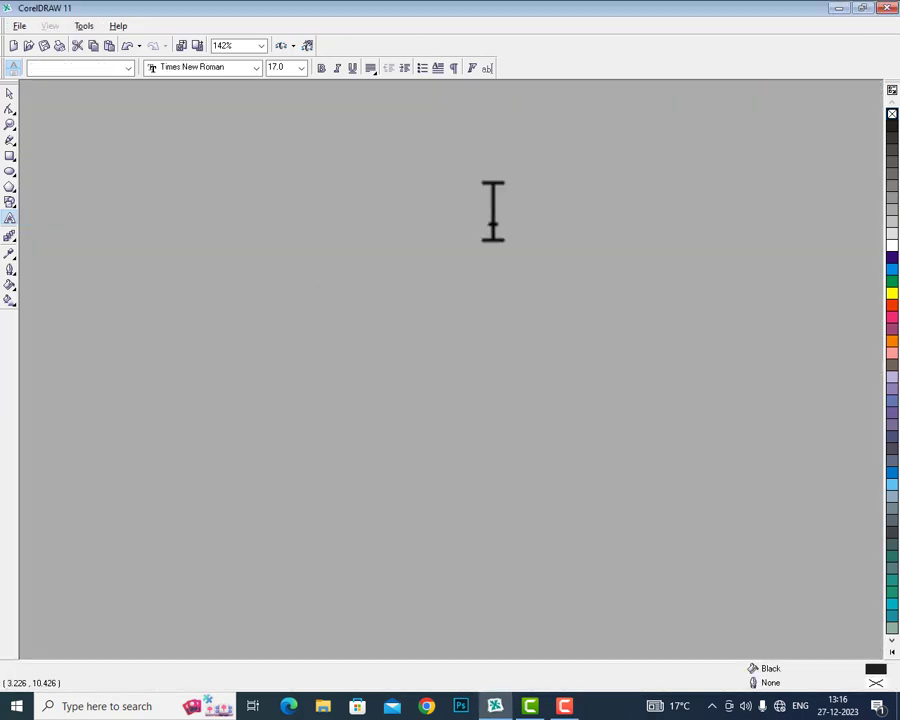
{"action": "key", "text": "ctrl+n"}
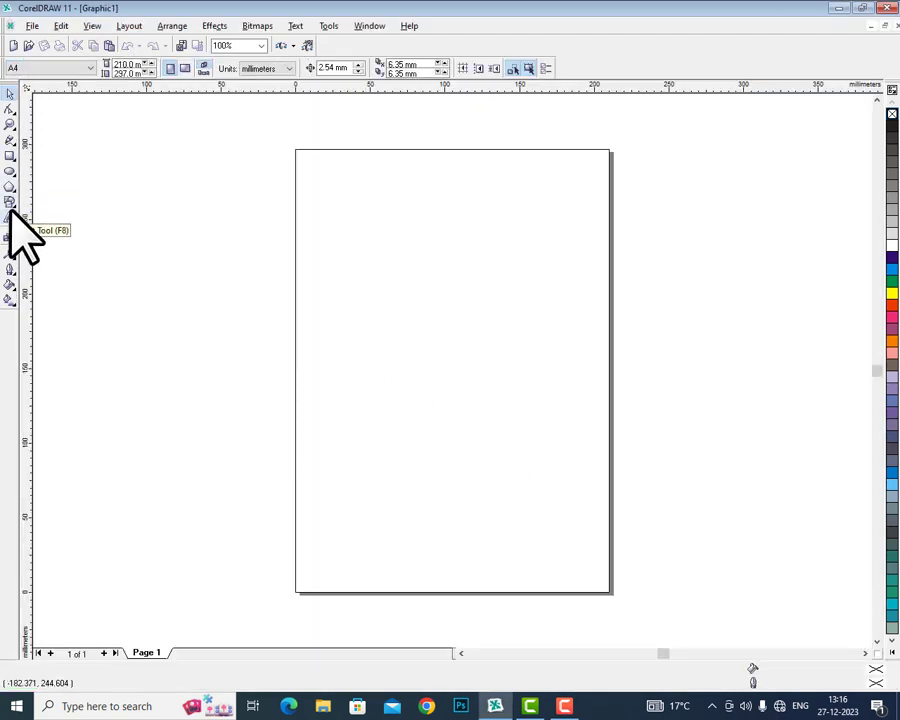
Step: Draw a paragraph text frame about 181 by 240 mm inside the page, and cancel the installer dialog
{"action": "key", "text": "F8"}
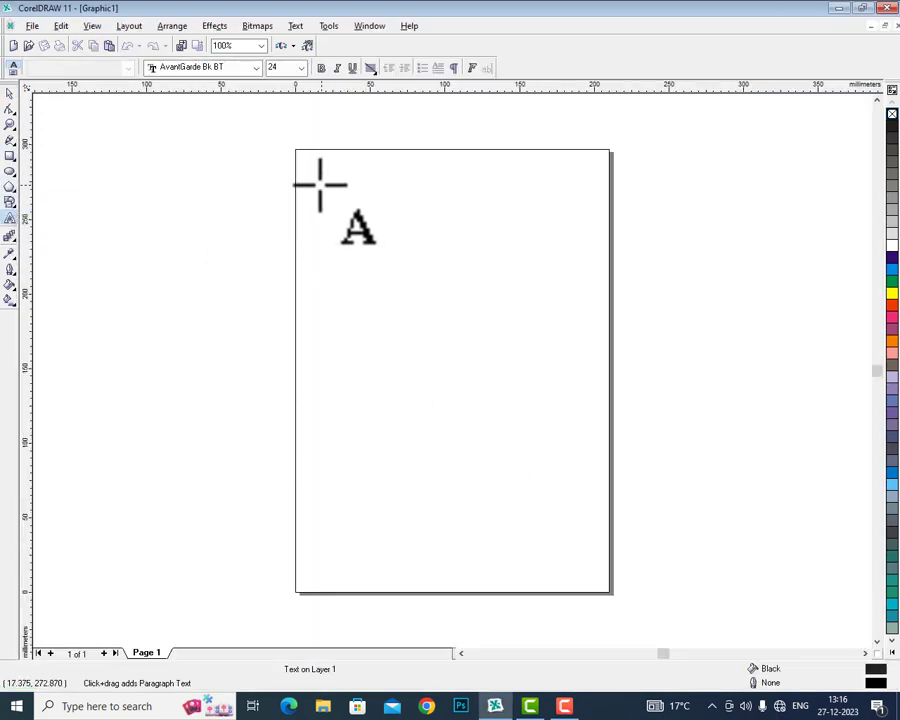
{"action": "left_click_drag", "start_coordinate": [320, 185], "coordinate": [590, 543]}
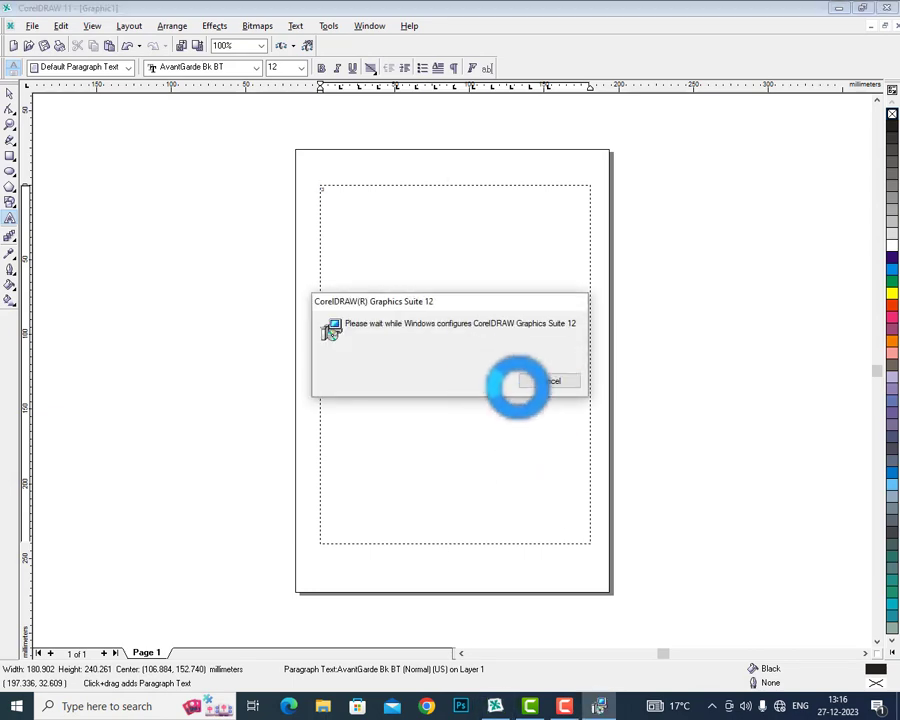
{"action": "left_click", "coordinate": [547, 381]}
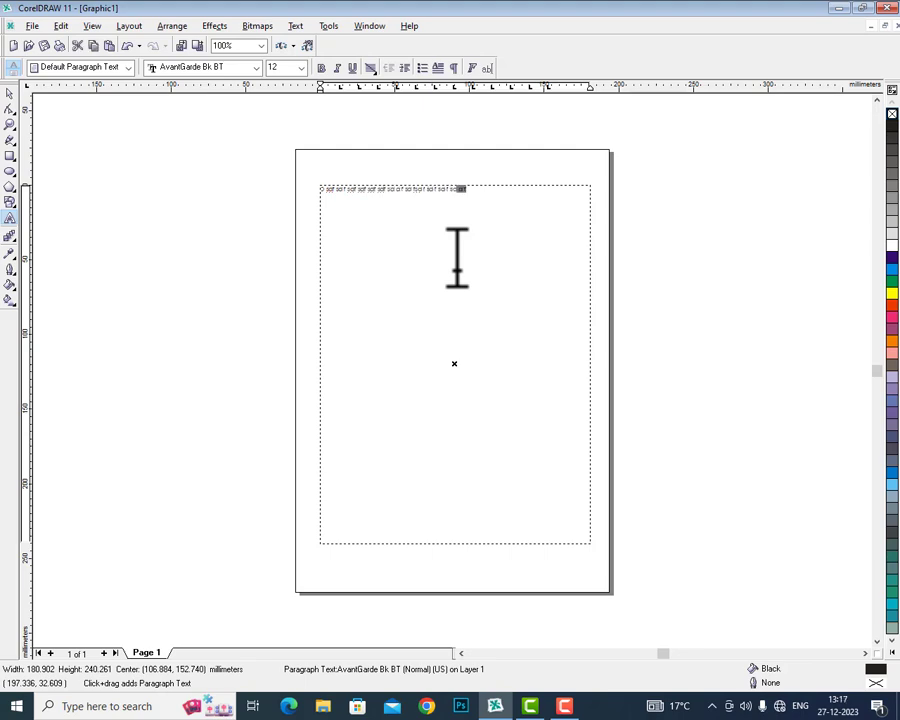
Step: Fill the upper part of the frame with three paragraphs of filler text by repeatedly pasting the copied "sdf sd a f" passages
{"action": "key", "text": "ctrl+v"}
{"action": "key", "text": "ctrl+v"}
{"action": "key", "text": "ctrl+v"}
{"action": "key", "text": "ctrl+v"}
{"action": "key", "text": "ctrl+v"}
{"action": "key", "text": "ctrl+v"}
{"action": "key", "text": "ctrl+v"}
{"action": "key", "text": "ctrl+v"}
{"action": "key", "text": "ctrl+v"}
{"action": "key", "text": "ctrl+v"}
{"action": "key", "text": "ctrl+v"}
{"action": "key", "text": "ctrl+v"}
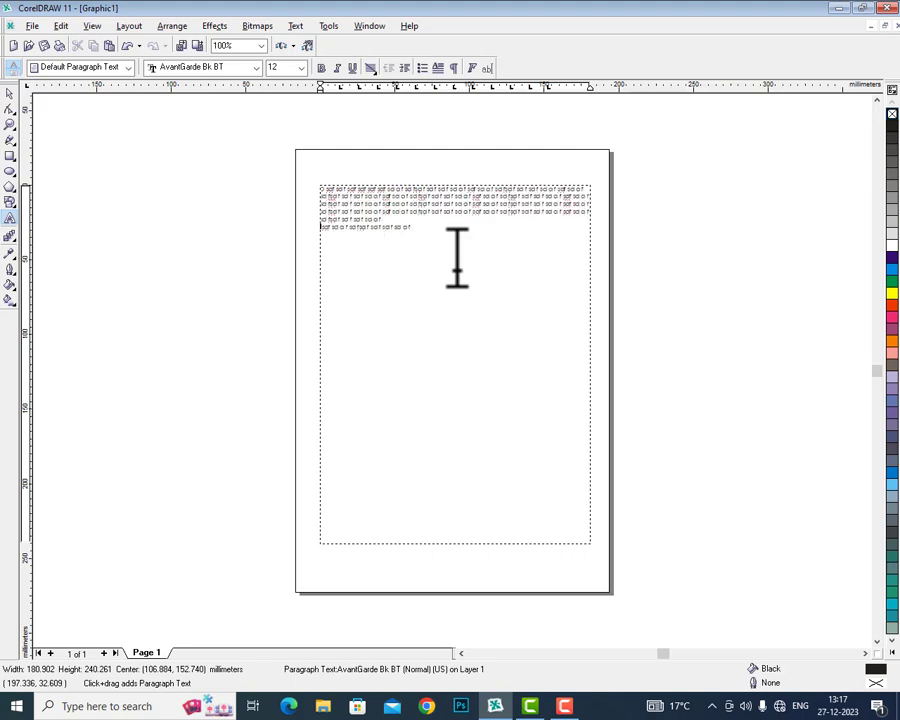
{"action": "key", "text": "ctrl+v"}
{"action": "key", "text": "ctrl+v"}
{"action": "key", "text": "ctrl+v"}
{"action": "key", "text": "ctrl+v"}
{"action": "key", "text": "ctrl+v"}
{"action": "key", "text": "ctrl+v"}
{"action": "key", "text": "ctrl+v"}
{"action": "key", "text": "ctrl+v"}
{"action": "key", "text": "ctrl+v"}
{"action": "key", "text": "ctrl+v"}
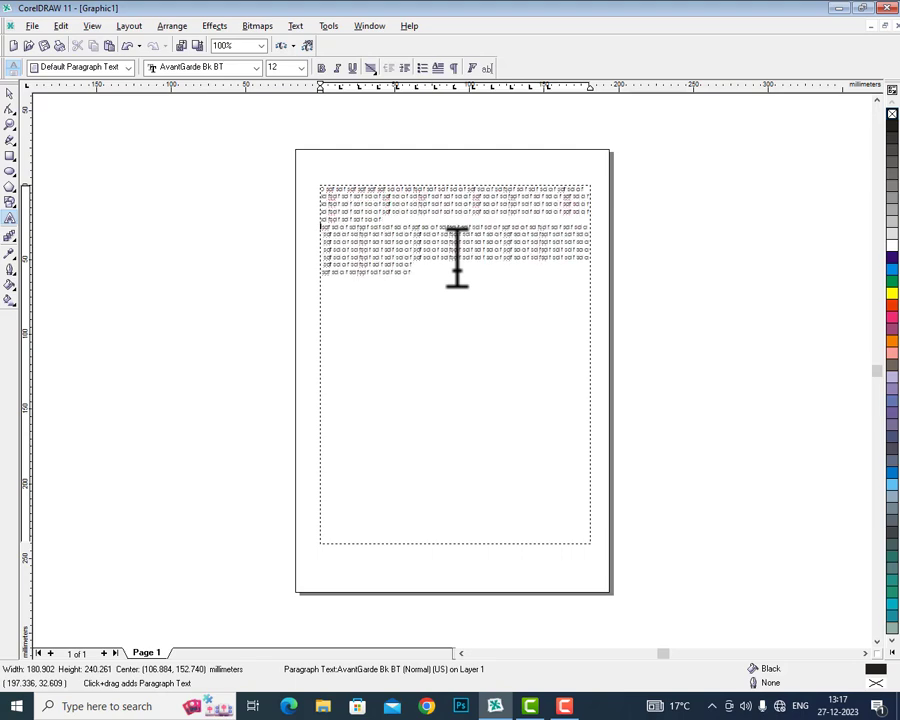
{"action": "key", "text": "ctrl+v"}
{"action": "key", "text": "ctrl+v"}
{"action": "key", "text": "ctrl+v"}
{"action": "key", "text": "ctrl+v"}
{"action": "key", "text": "ctrl+v"}
{"action": "key", "text": "ctrl+v"}
{"action": "key", "text": "ctrl+v"}
{"action": "key", "text": "ctrl+v"}
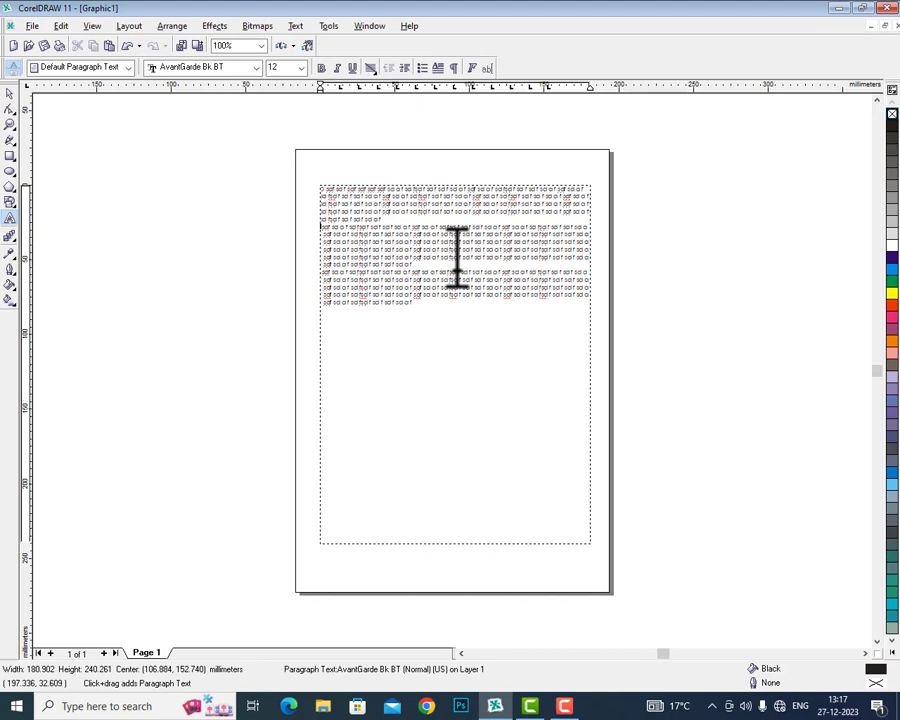
Step: Open the paragraph settings in Format Text for all the filler text and review the alignment options
{"action": "key", "text": "ctrl+a"}
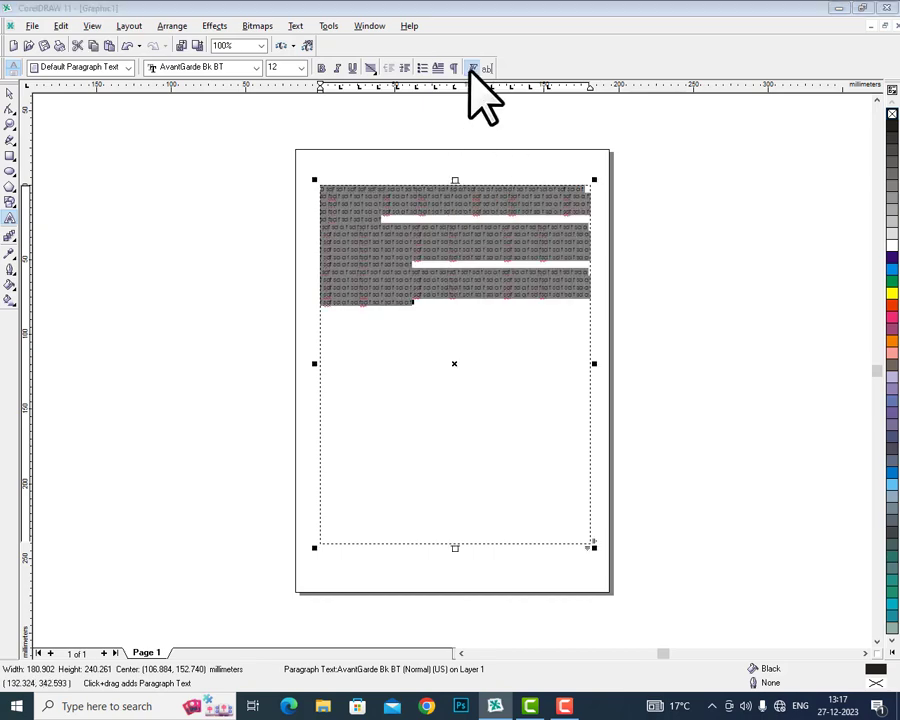
{"action": "left_click", "coordinate": [472, 69]}
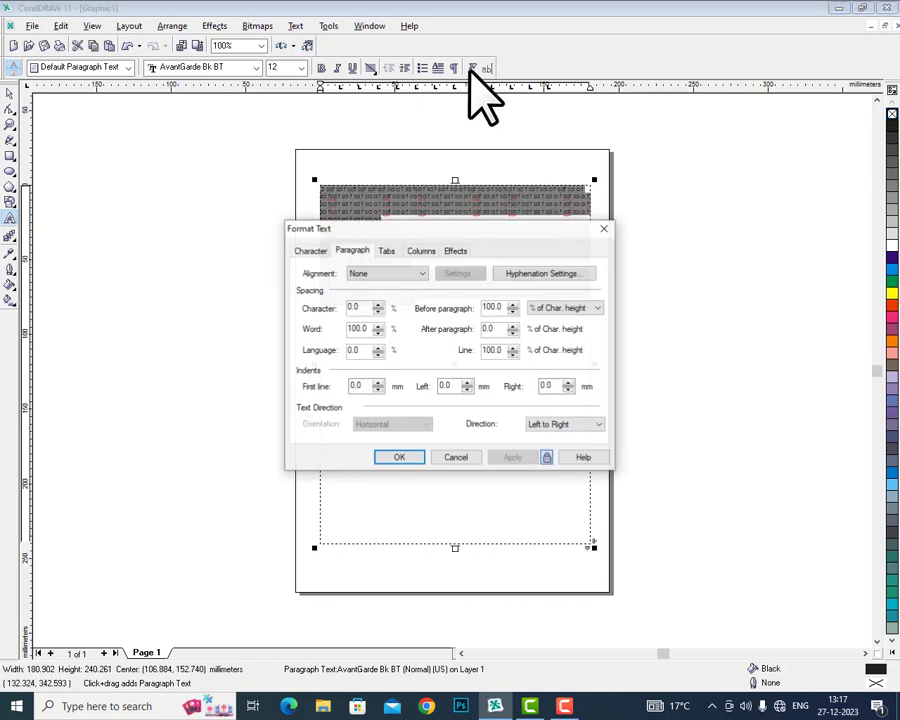
{"action": "left_click", "coordinate": [380, 273]}
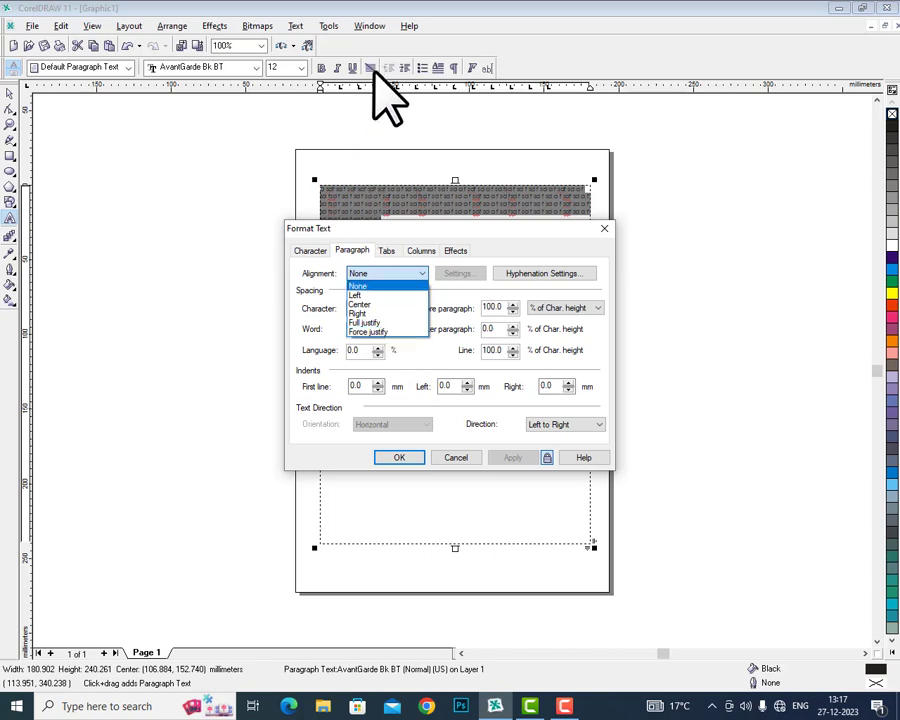
{"action": "left_click", "coordinate": [364, 275]}
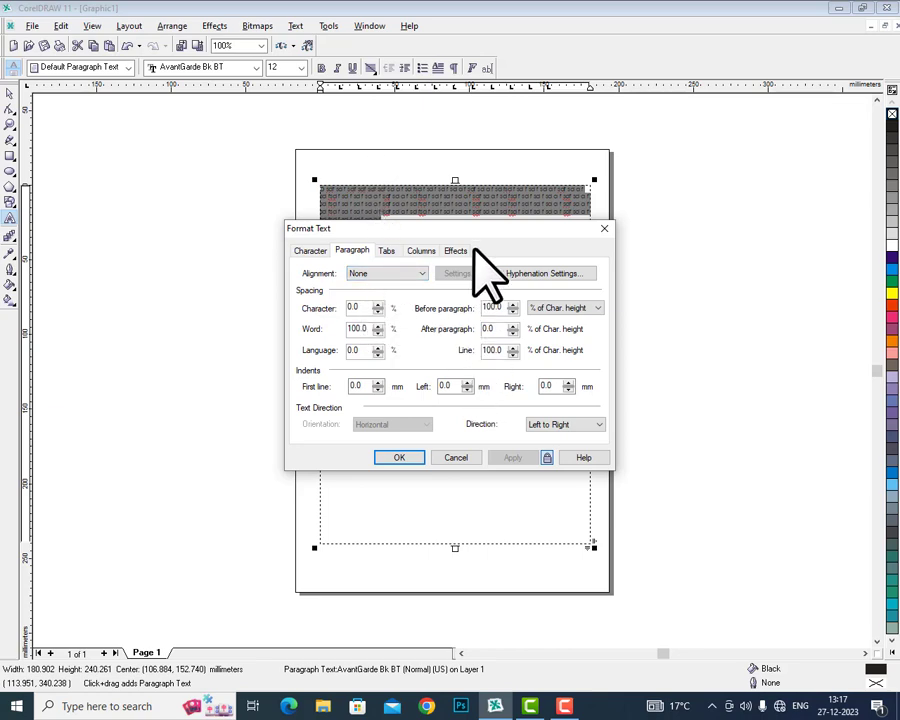
Step: Select all the filler text in the frame and raise its character spacing to 36%
{"action": "left_click_drag", "start_coordinate": [474, 229], "coordinate": [680, 344]}
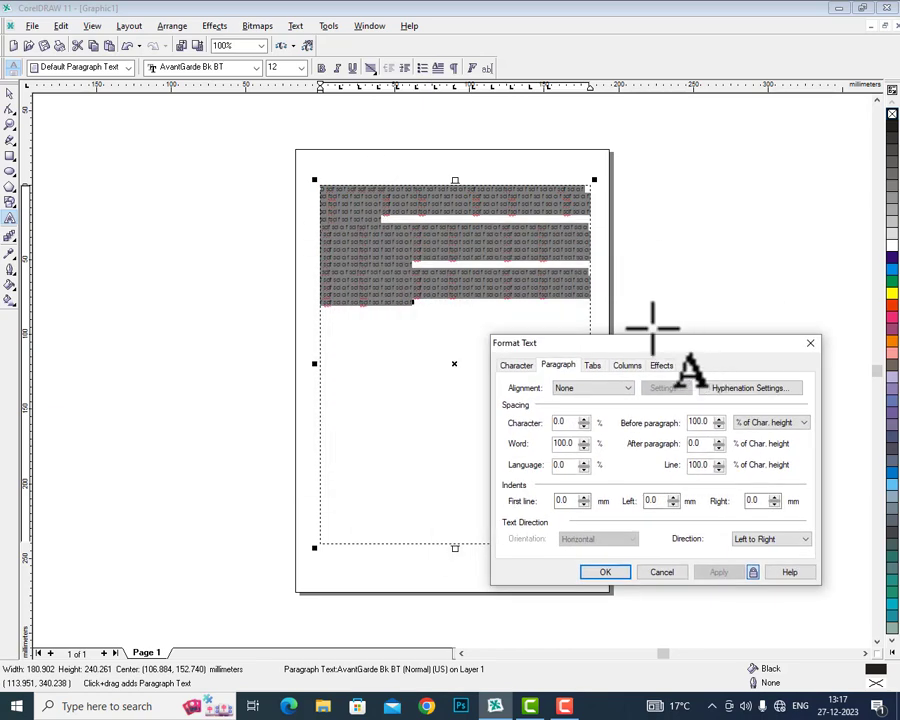
{"action": "left_click", "coordinate": [343, 196]}
{"action": "key", "text": "F2"}
{"action": "left_click_drag", "start_coordinate": [306, 179], "coordinate": [438, 269]}
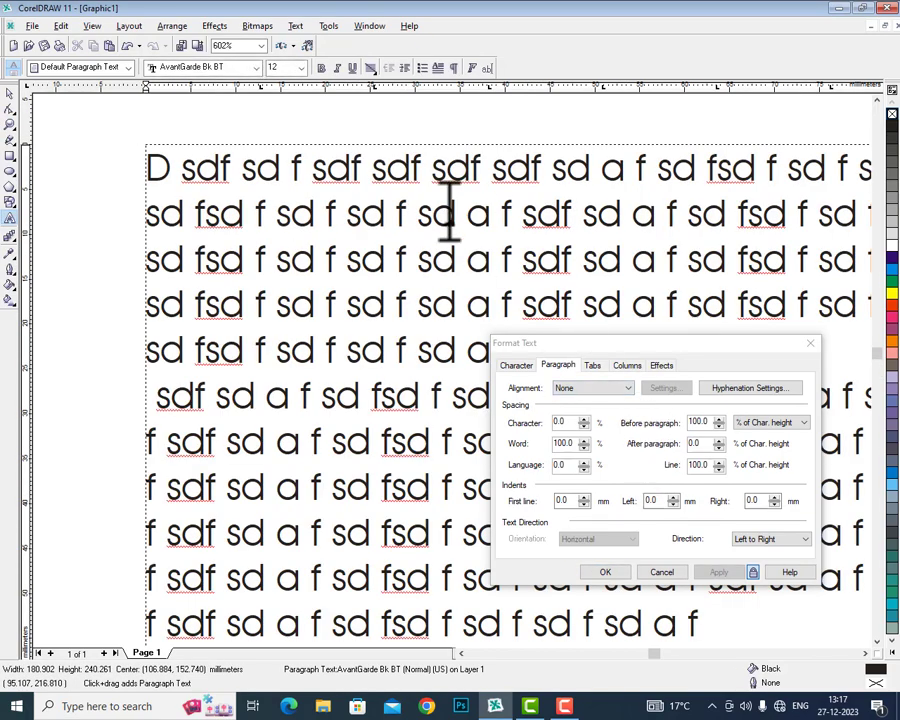
{"action": "key", "text": "ctrl+a"}
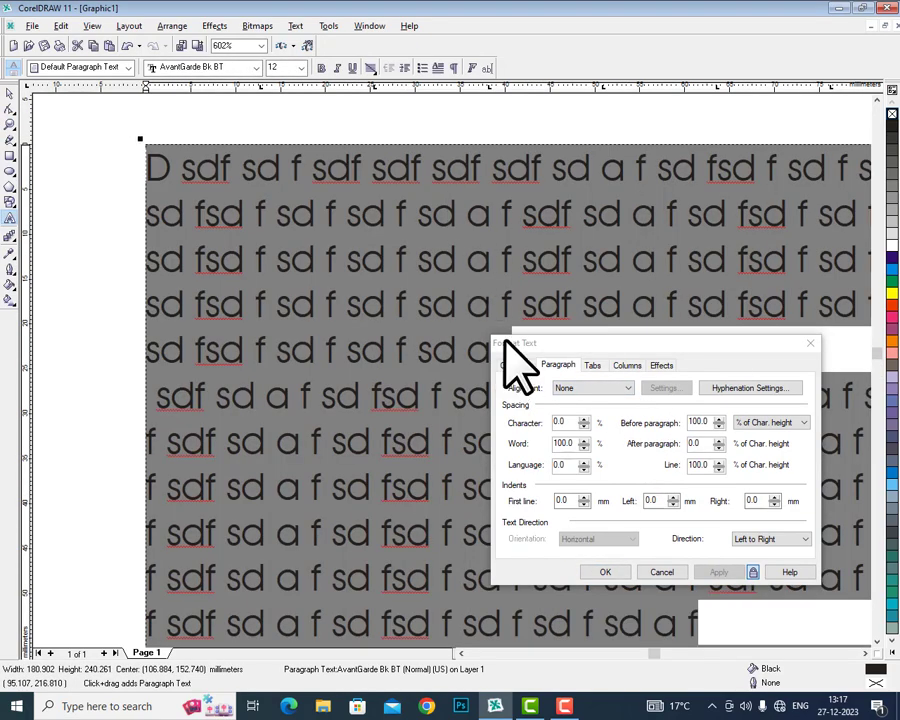
{"action": "left_click", "coordinate": [584, 419]}
{"action": "left_click", "coordinate": [584, 419]}
{"action": "left_click", "coordinate": [584, 419]}
{"action": "left_click", "coordinate": [584, 419]}
{"action": "left_click", "coordinate": [584, 419]}
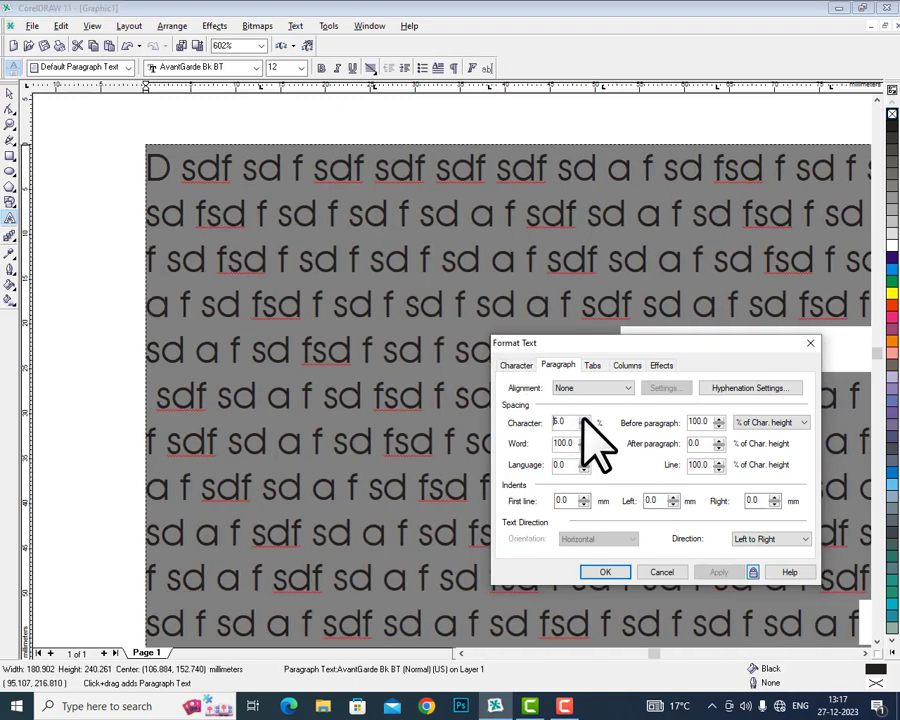
{"action": "left_click", "coordinate": [584, 419]}
{"action": "left_click", "coordinate": [584, 419]}
{"action": "left_click", "coordinate": [584, 419]}
{"action": "left_click", "coordinate": [584, 419]}
{"action": "left_click", "coordinate": [584, 419]}
{"action": "left_click", "coordinate": [584, 419]}
{"action": "left_click", "coordinate": [584, 419]}
{"action": "left_click", "coordinate": [584, 419]}
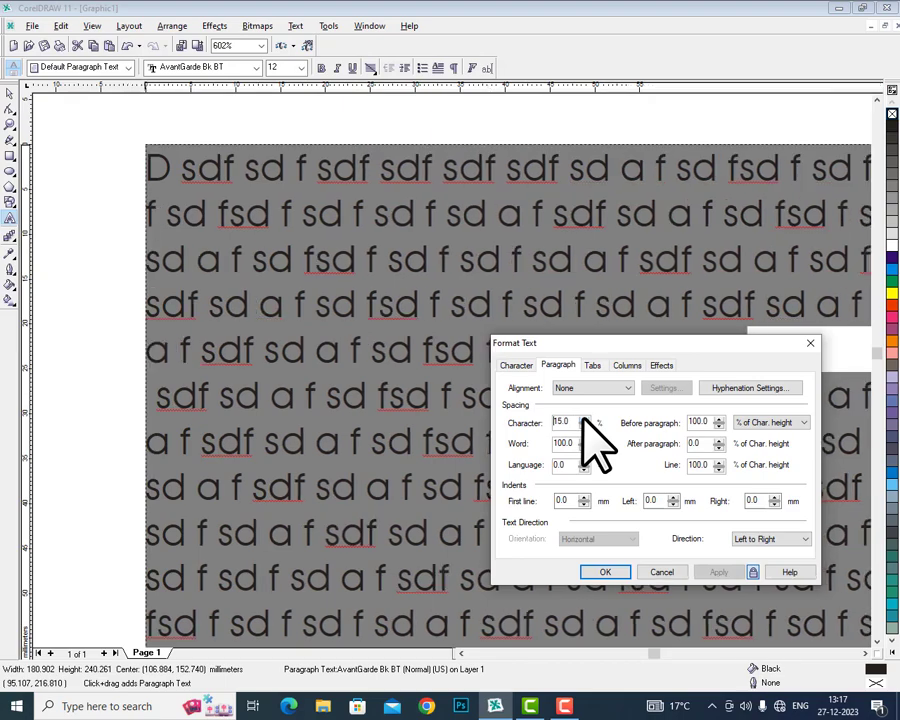
{"action": "left_click", "coordinate": [584, 419]}
{"action": "left_click", "coordinate": [584, 419]}
{"action": "left_click", "coordinate": [584, 419]}
{"action": "left_click", "coordinate": [584, 419]}
{"action": "left_click", "coordinate": [584, 419]}
{"action": "left_click", "coordinate": [584, 419]}
{"action": "left_click", "coordinate": [584, 419]}
{"action": "left_click", "coordinate": [584, 419]}
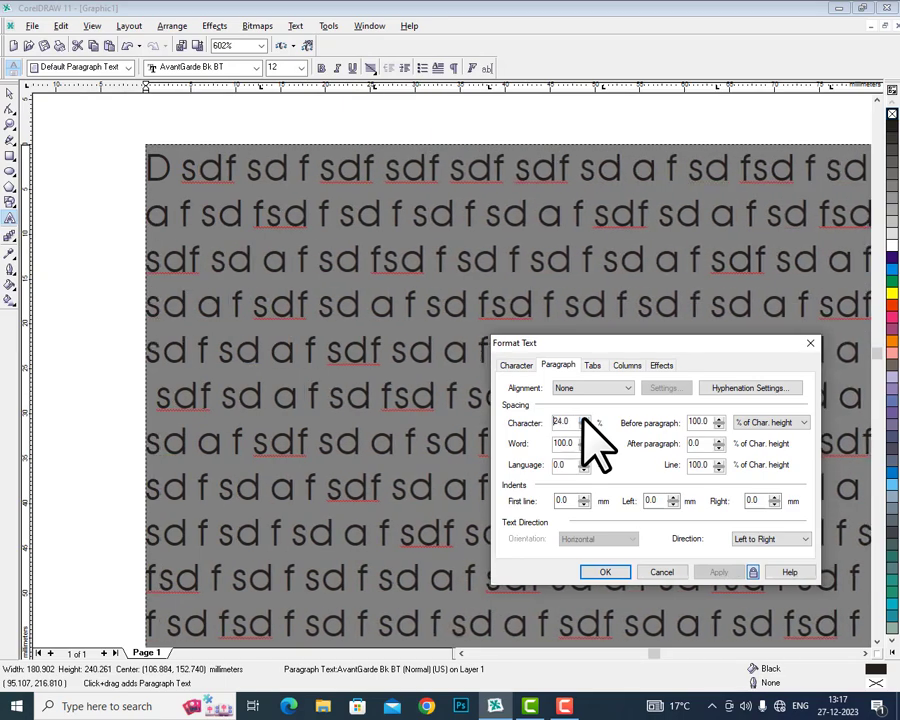
{"action": "left_click", "coordinate": [584, 419]}
{"action": "left_click", "coordinate": [584, 419]}
{"action": "left_click", "coordinate": [584, 419]}
{"action": "left_click", "coordinate": [584, 419]}
{"action": "left_click", "coordinate": [584, 419]}
{"action": "left_click", "coordinate": [584, 419]}
{"action": "left_click", "coordinate": [584, 419]}
{"action": "left_click", "coordinate": [584, 419]}
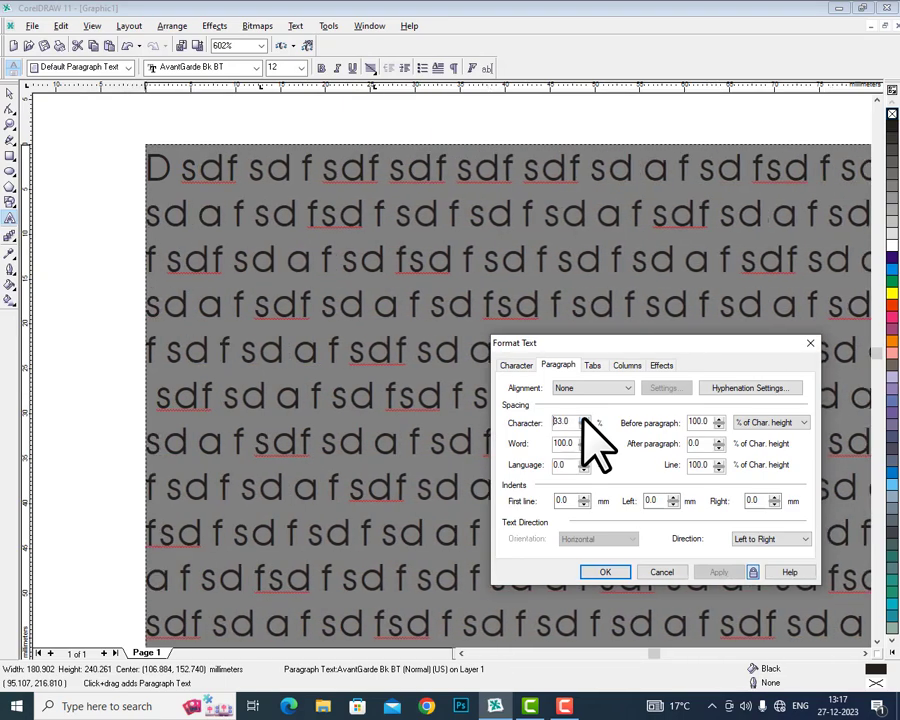
{"action": "left_click", "coordinate": [584, 419]}
{"action": "left_click", "coordinate": [584, 419]}
{"action": "left_click", "coordinate": [584, 419]}
Step: Reset the character spacing of the filler text to 0%
{"action": "left_click_drag", "start_coordinate": [581, 424], "coordinate": [497, 403]}
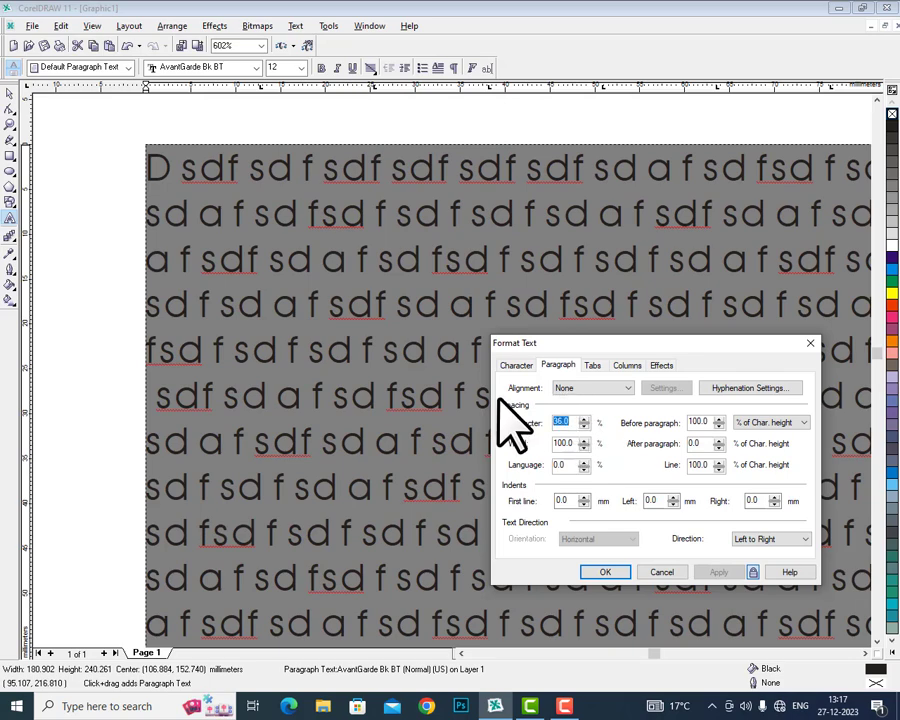
{"action": "type", "text": "0"}
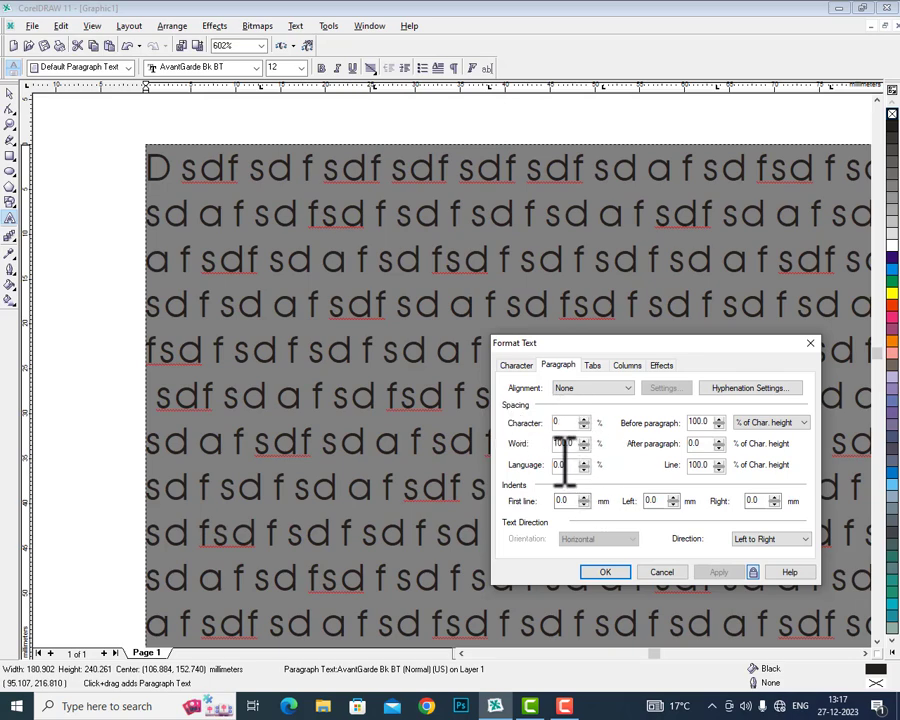
{"action": "left_click", "coordinate": [575, 444]}
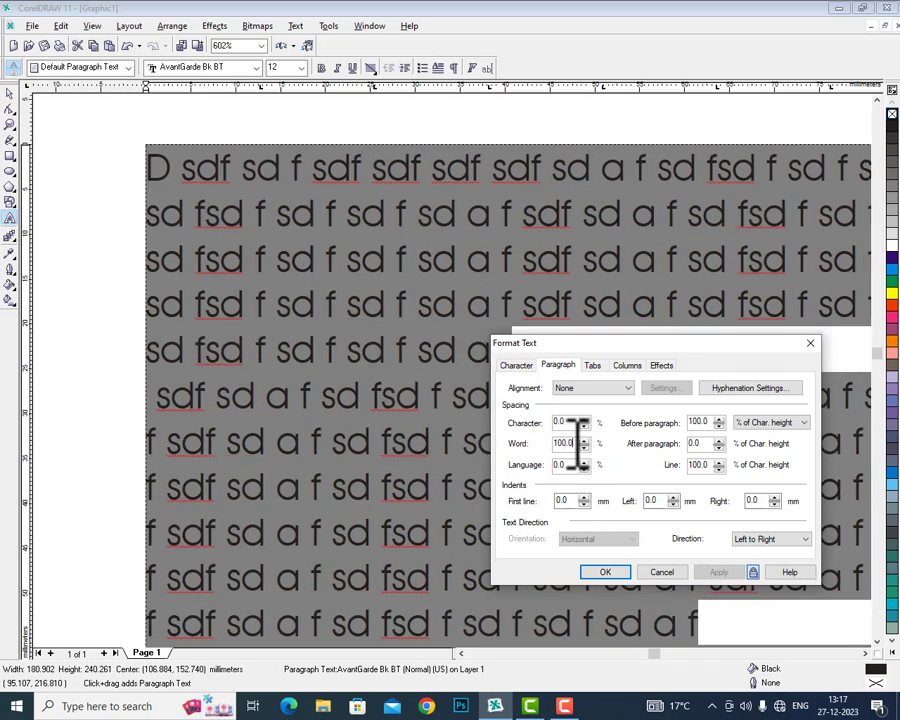
Step: Try 0% word spacing on the filler text and restore it to 100%
{"action": "left_click_drag", "start_coordinate": [577, 444], "coordinate": [505, 487]}
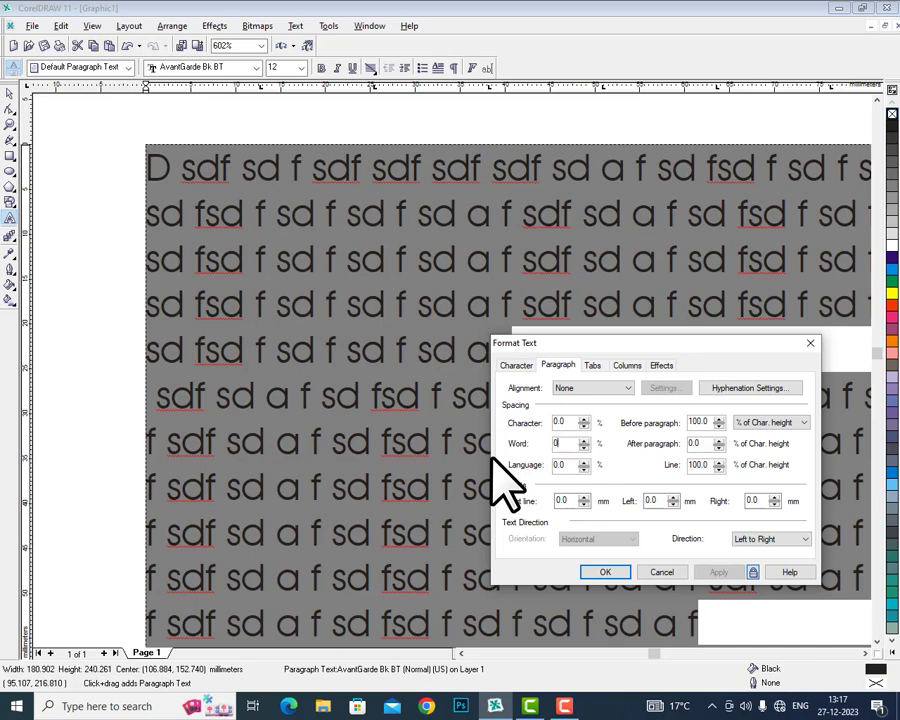
{"action": "left_click", "coordinate": [563, 422]}
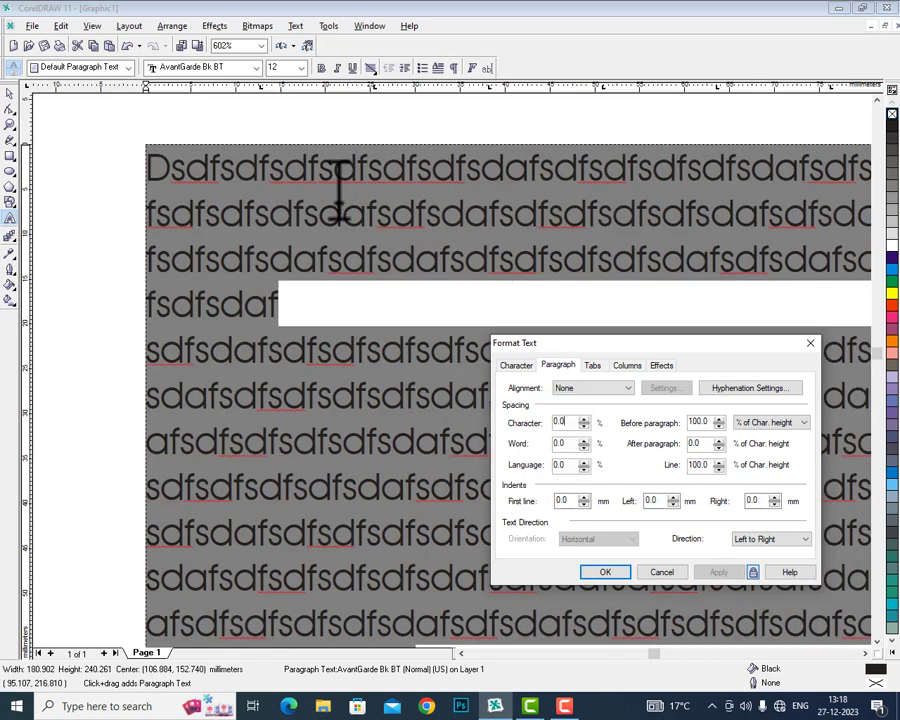
{"action": "left_click_drag", "start_coordinate": [570, 443], "coordinate": [497, 478]}
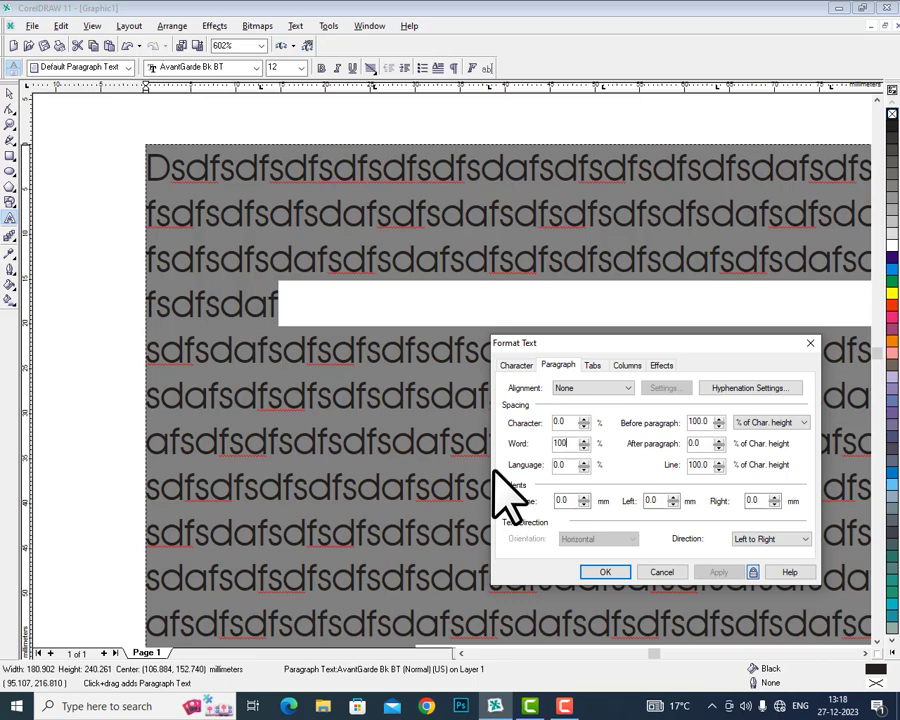
{"action": "left_click", "coordinate": [566, 465]}
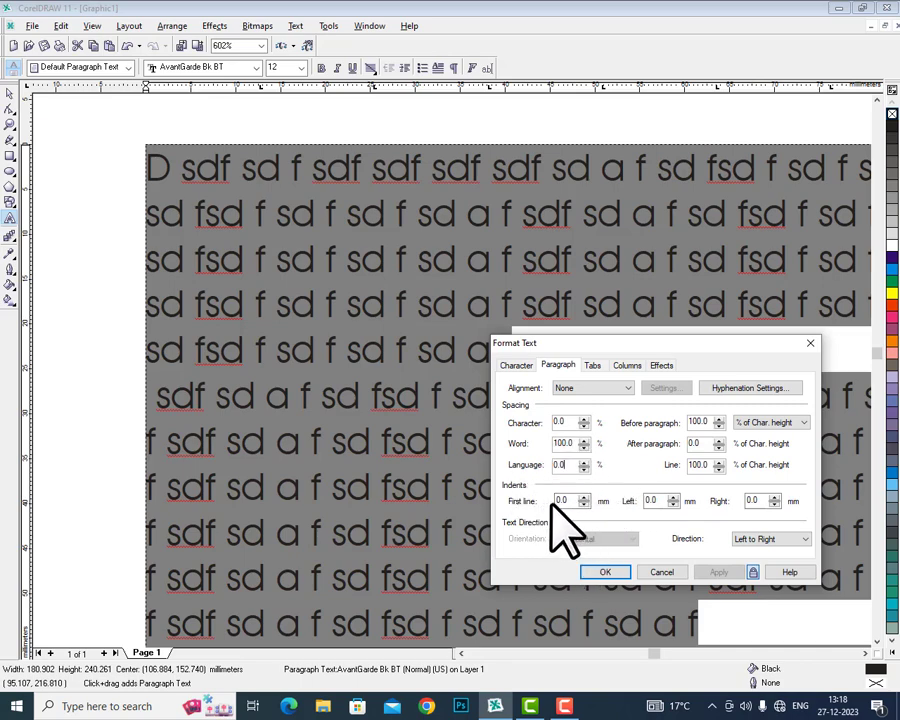
Step: Set the first-line indent of all the filler text to 7.62 mm and close the paragraph settings
{"action": "left_click", "coordinate": [584, 497]}
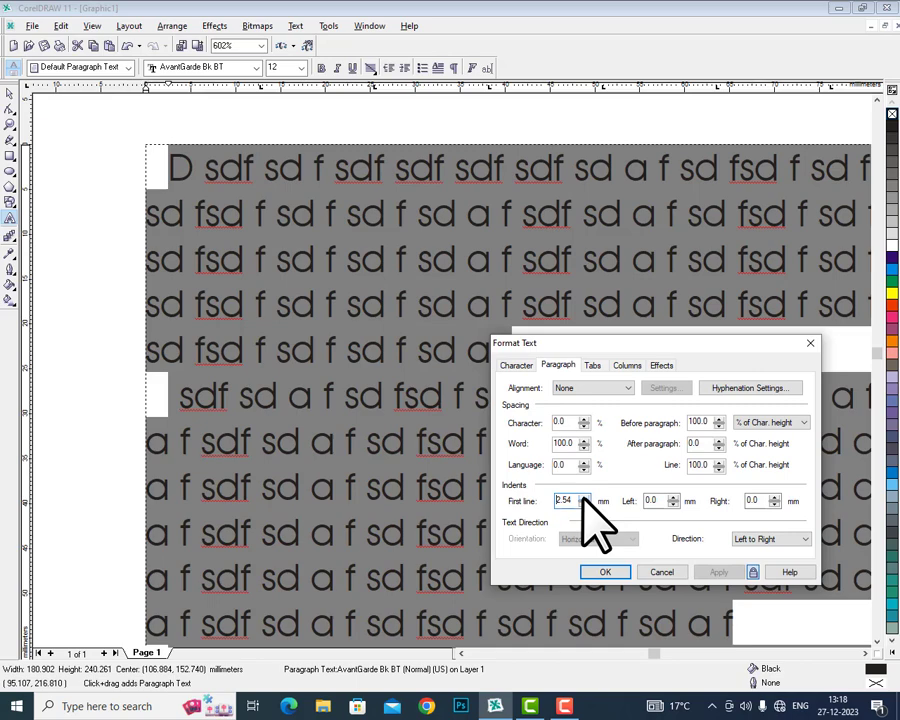
{"action": "left_click", "coordinate": [584, 497]}
{"action": "left_click", "coordinate": [584, 497]}
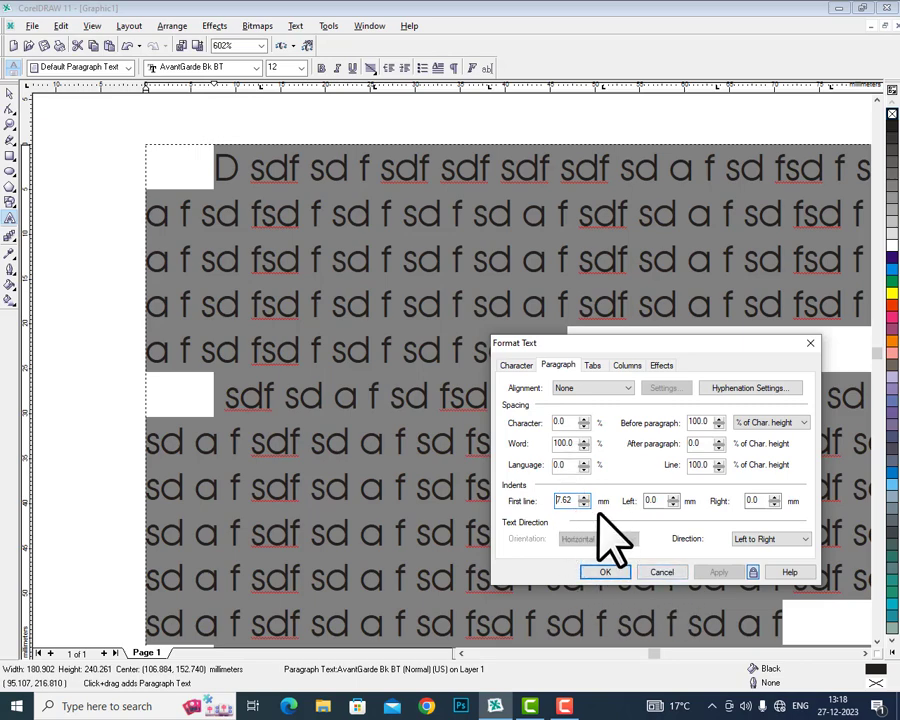
{"action": "left_click", "coordinate": [664, 576]}
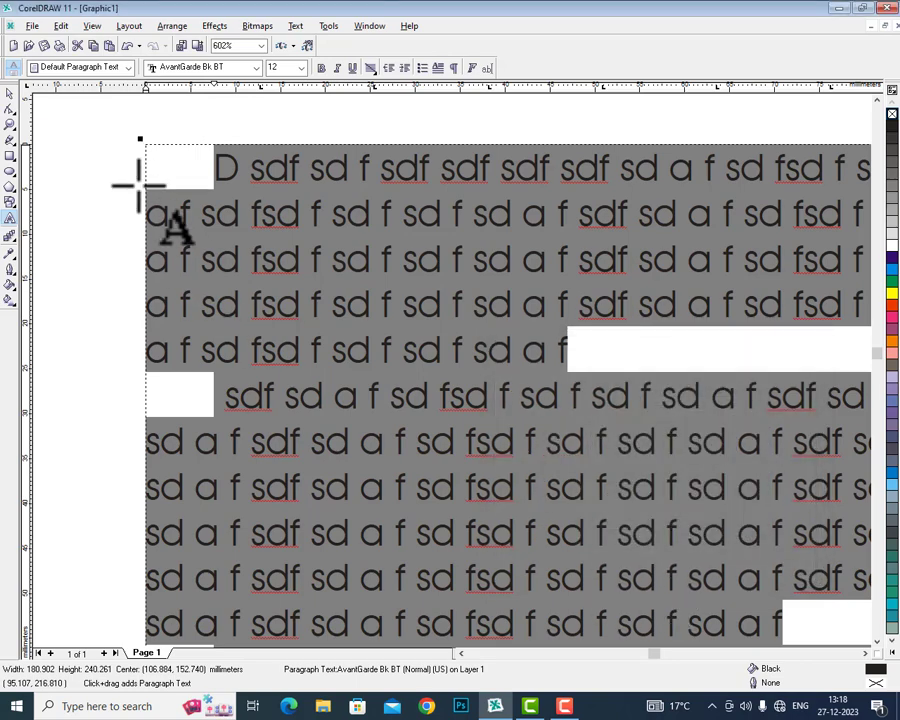
Step: Deselect the text frame and change the drawing units to inches
{"action": "left_click", "coordinate": [96, 148]}
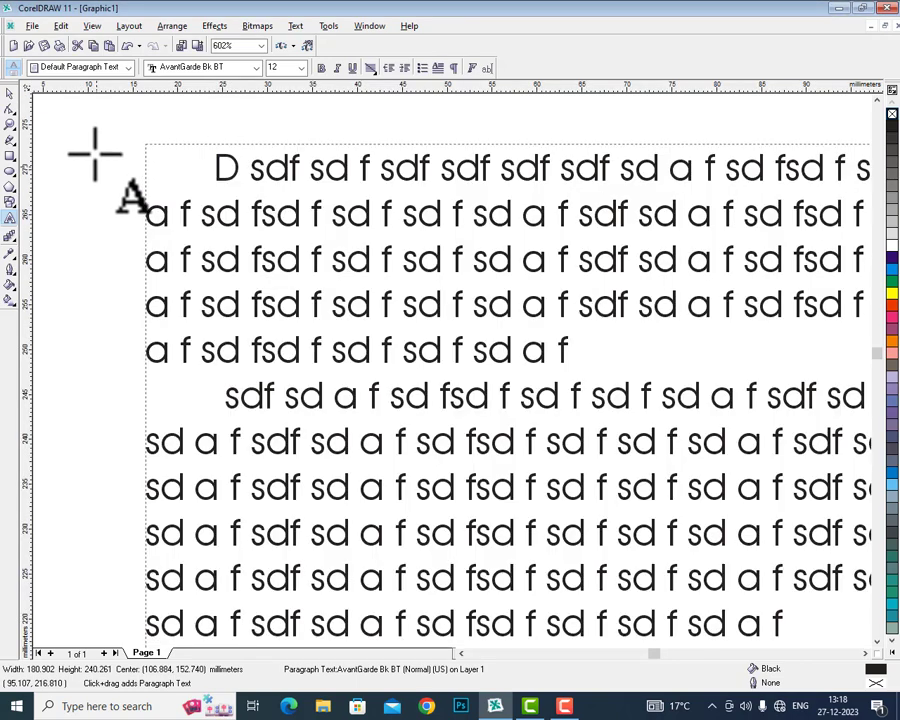
{"action": "left_click", "coordinate": [9, 93]}
{"action": "left_click", "coordinate": [240, 70]}
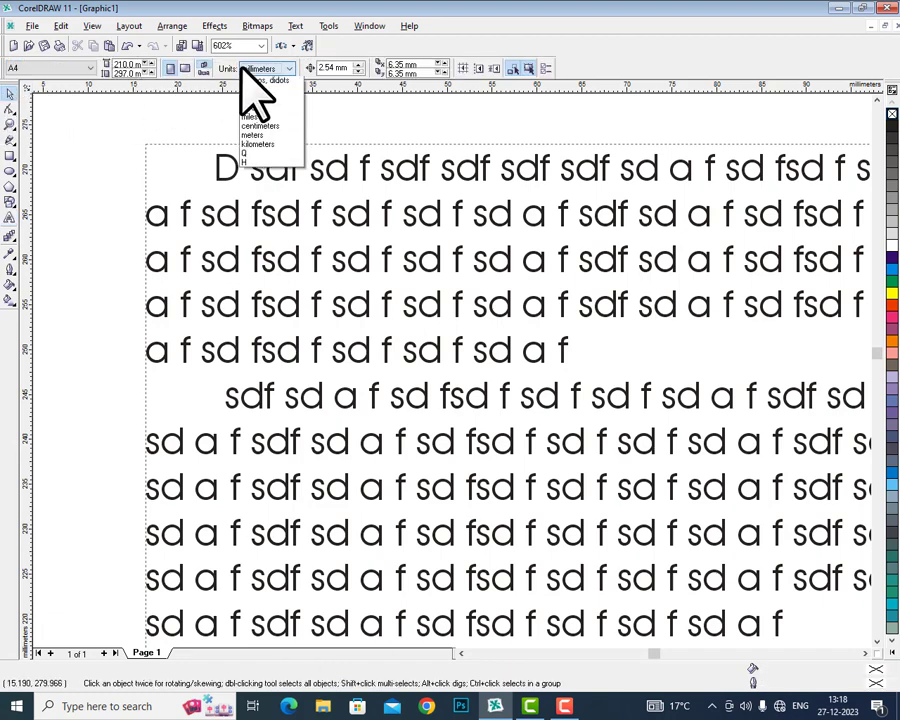
{"action": "left_click", "coordinate": [256, 100]}
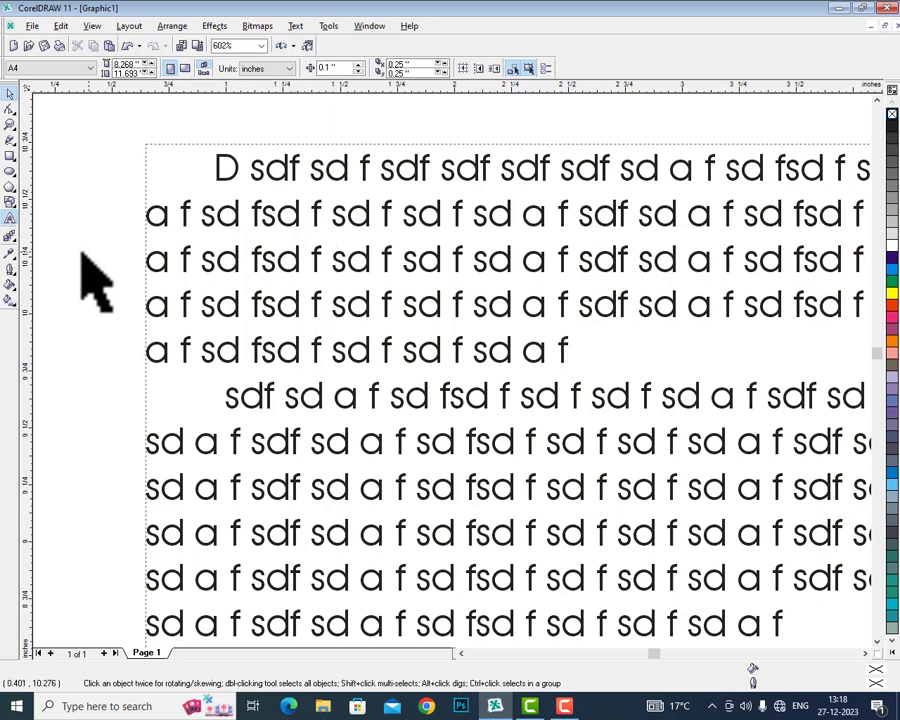
Step: Select all the filler text and set its left and right paragraph indents to 0.1 in each
{"action": "left_click", "coordinate": [10, 219]}
{"action": "left_click", "coordinate": [416, 222]}
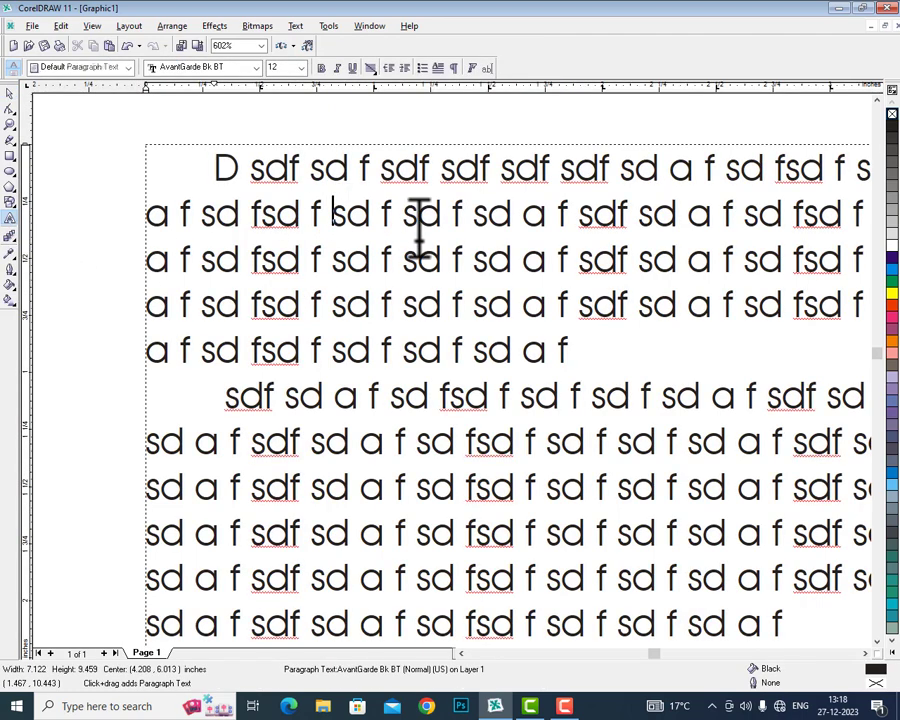
{"action": "key", "text": "ctrl+a"}
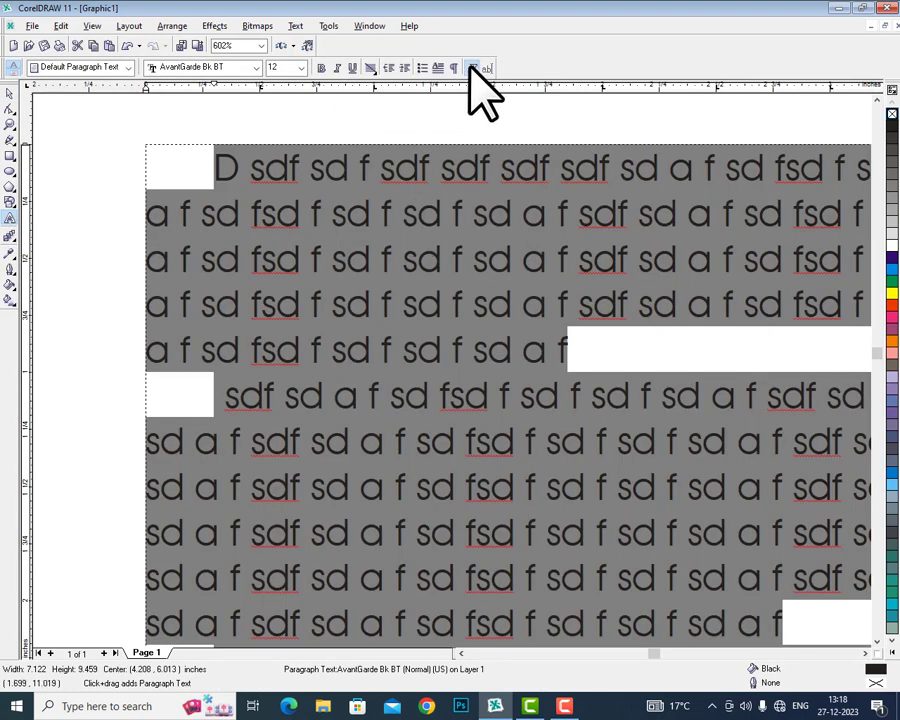
{"action": "left_click", "coordinate": [472, 68]}
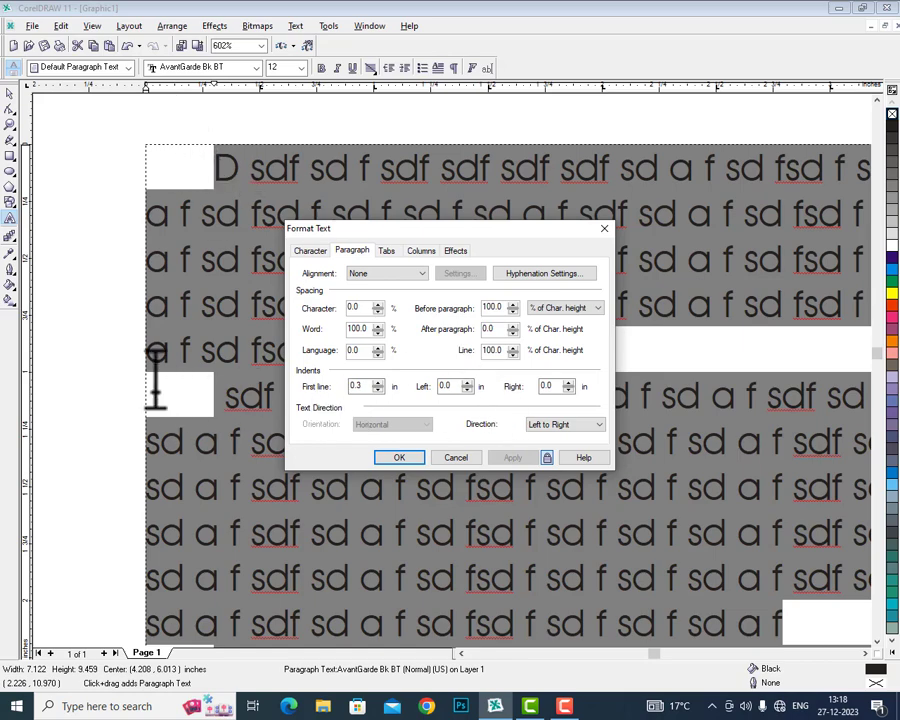
{"action": "left_click", "coordinate": [467, 382]}
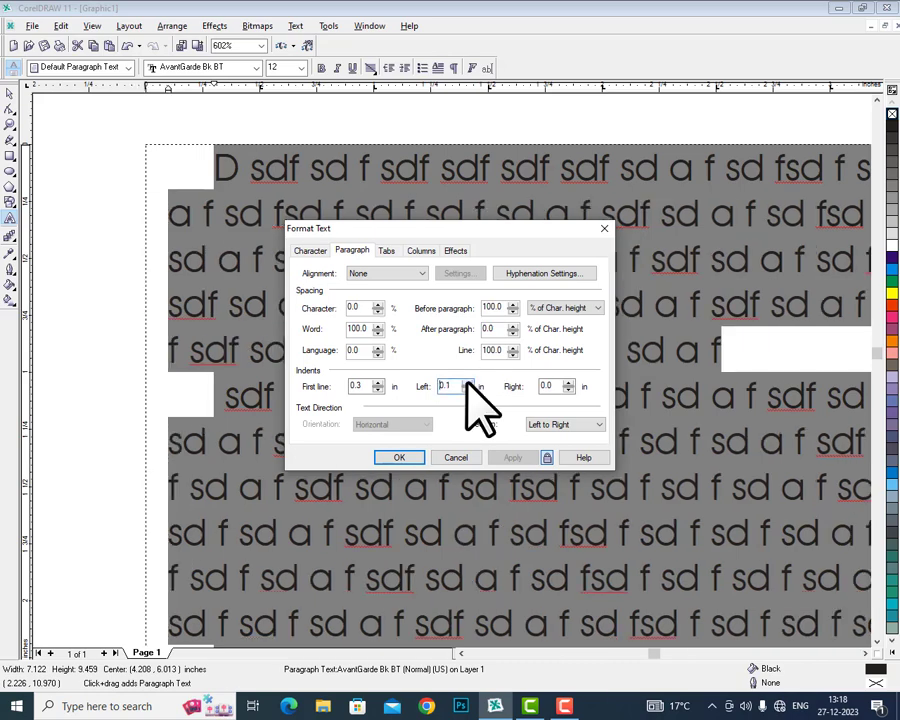
{"action": "left_click", "coordinate": [570, 383]}
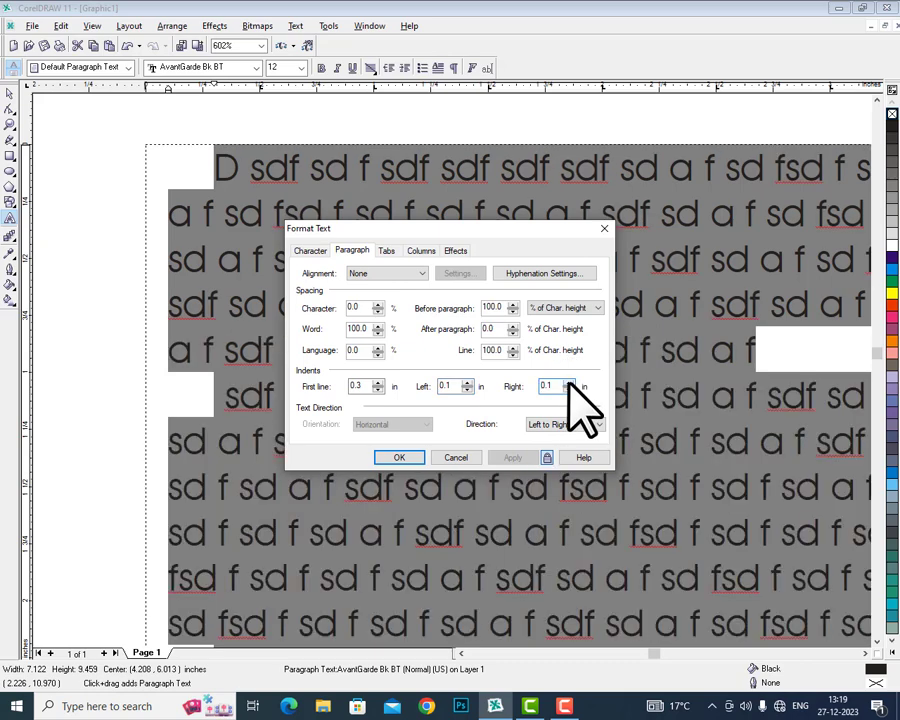
Step: Review the text direction options, keep Left to Right, and close the paragraph settings
{"action": "left_click", "coordinate": [580, 424]}
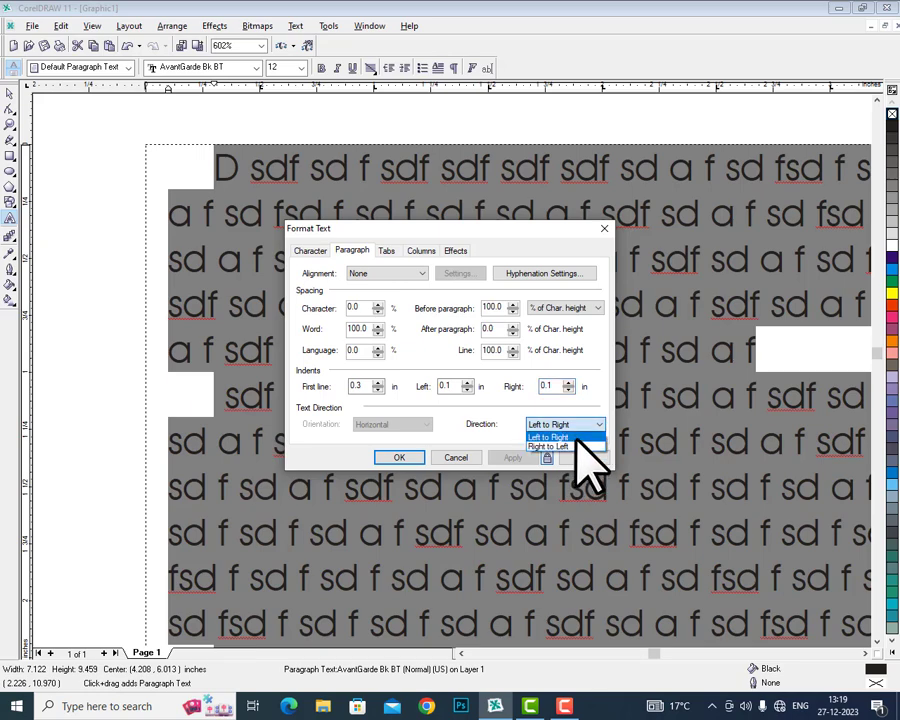
{"action": "left_click", "coordinate": [578, 442]}
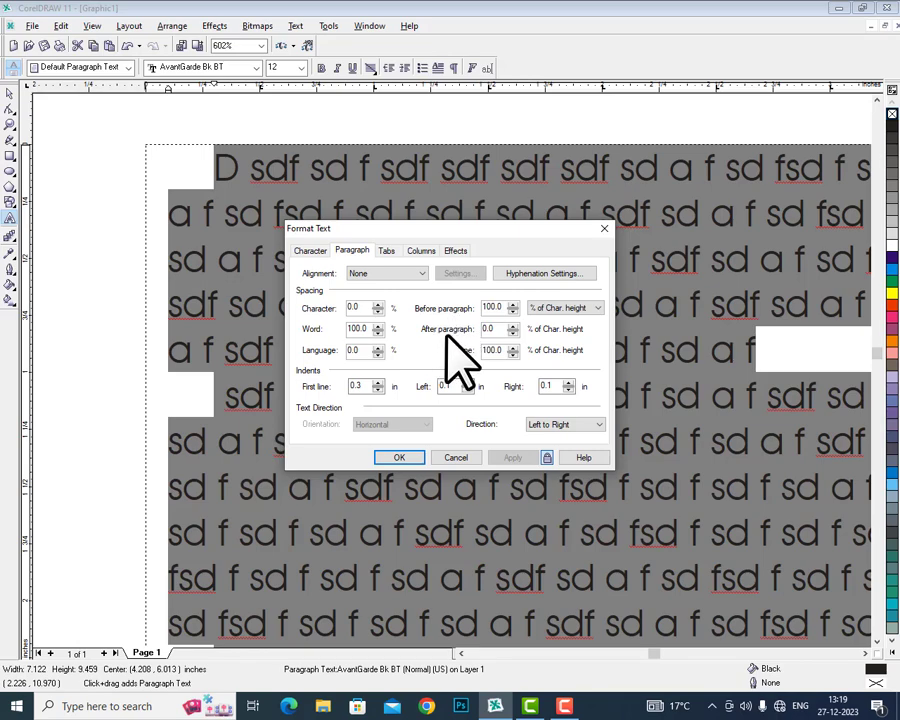
{"action": "left_click", "coordinate": [455, 458]}
Step: Set the spacing before the second paragraph to 200% of character height
{"action": "left_click", "coordinate": [325, 432]}
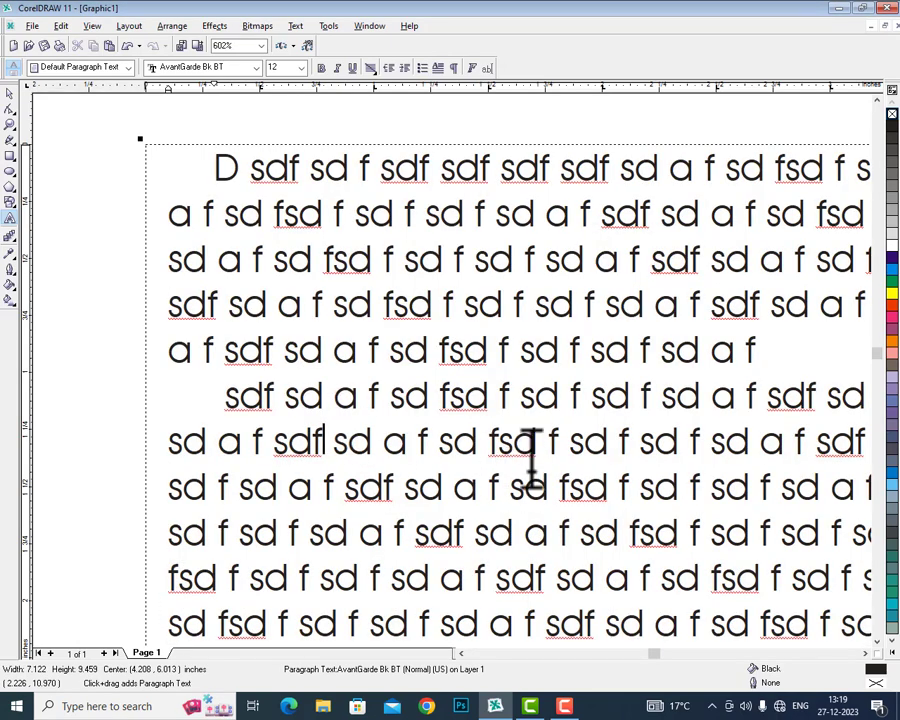
{"action": "key", "text": "F4"}
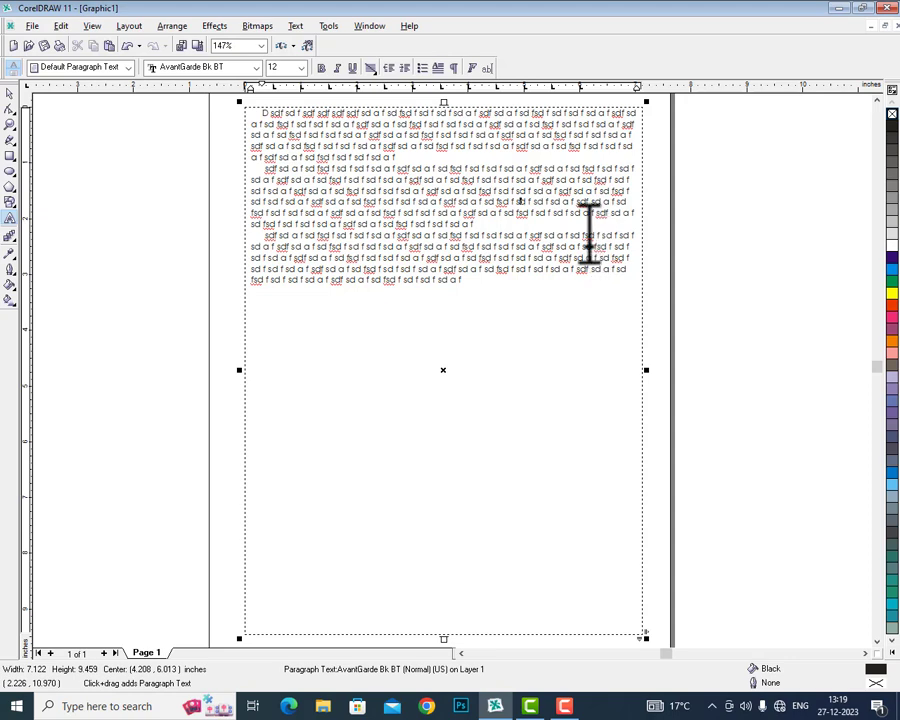
{"action": "left_click", "coordinate": [471, 69]}
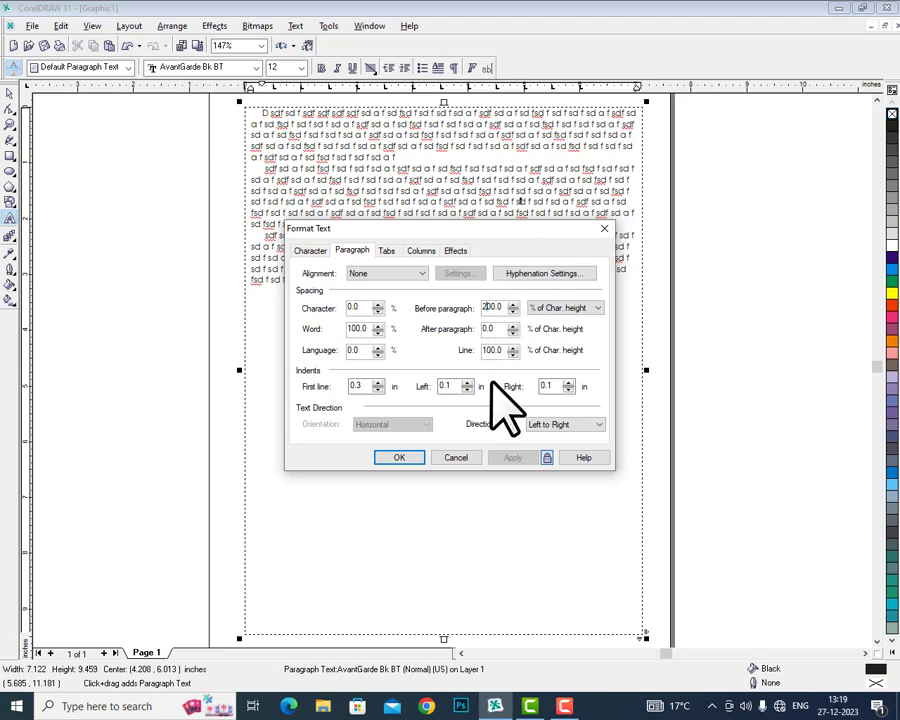
{"action": "left_click", "coordinate": [500, 329]}
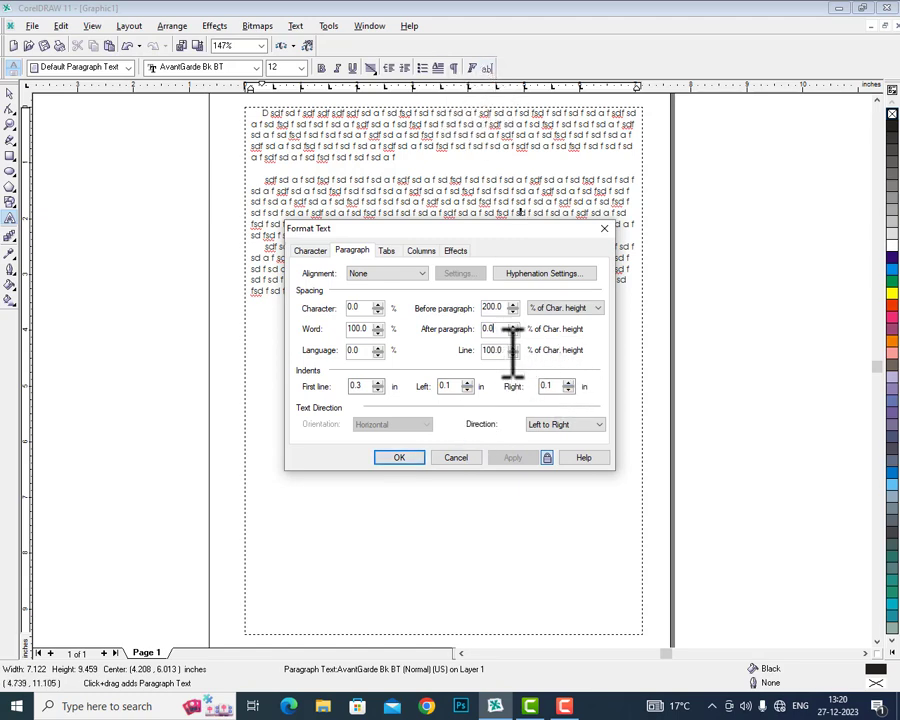
Step: Move the Format Text dialog off the paragraphs and set the second paragraph's after-paragraph spacing to 200% of character height
{"action": "left_click_drag", "start_coordinate": [496, 231], "coordinate": [518, 327]}
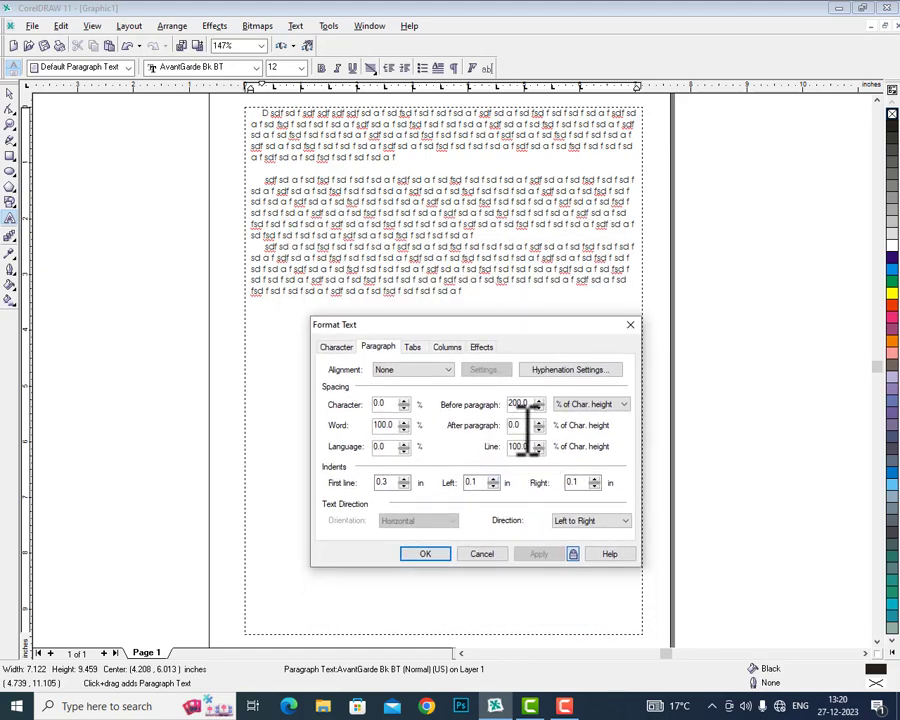
{"action": "double_click", "coordinate": [516, 425]}
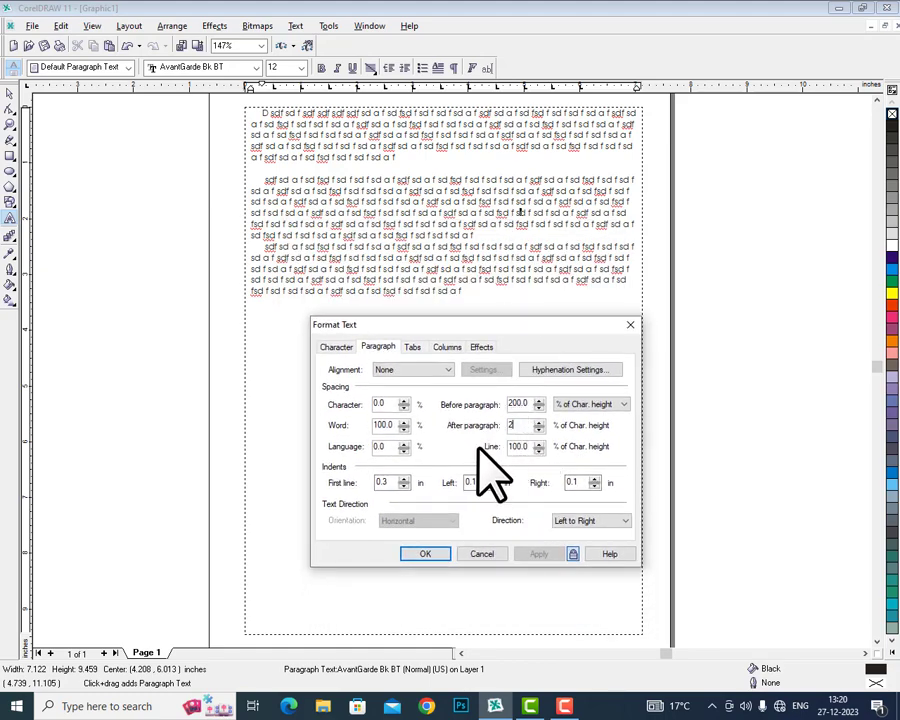
{"action": "left_click", "coordinate": [521, 403]}
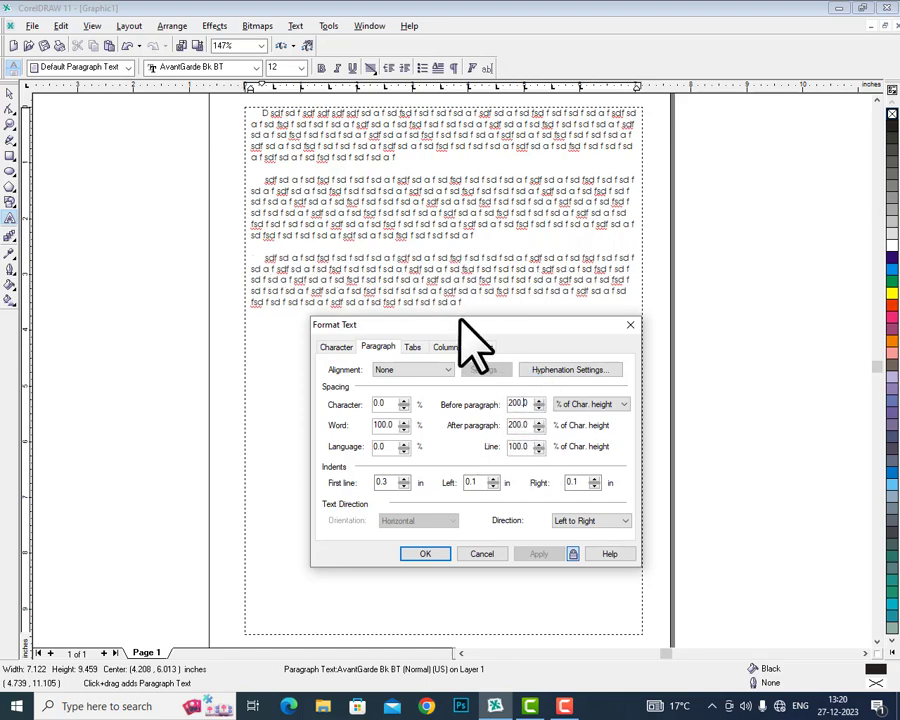
Step: Set the second paragraph's line spacing to 200% of character height
{"action": "double_click", "coordinate": [518, 446]}
{"action": "type", "text": "200"}
{"action": "left_click", "coordinate": [530, 425]}
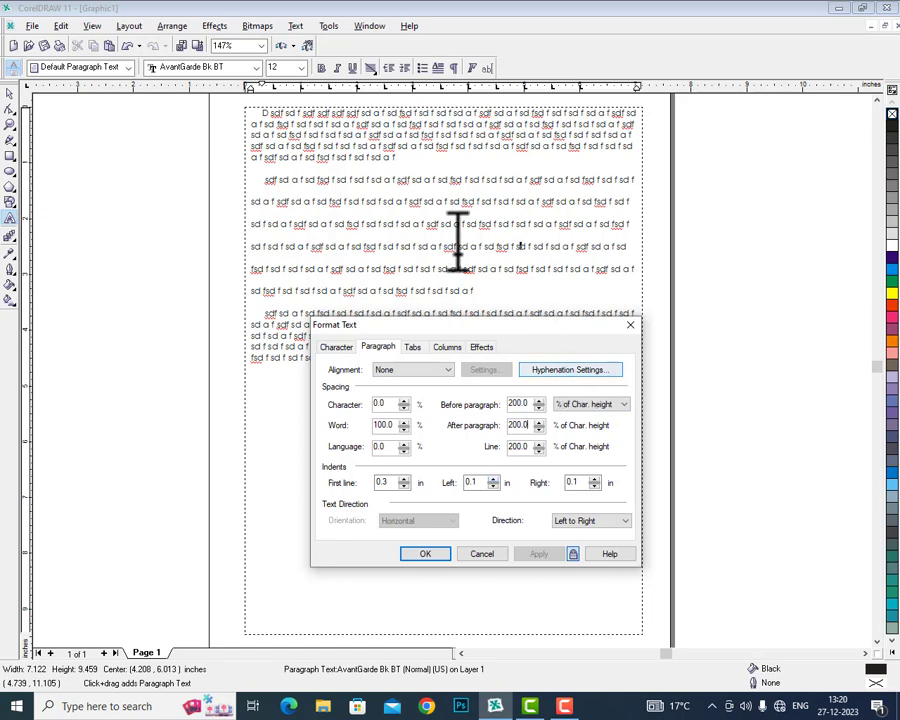
Step: Leave the paragraph settings and undo the spacing changes made to the second paragraph
{"action": "left_click_drag", "start_coordinate": [529, 403], "coordinate": [472, 423]}
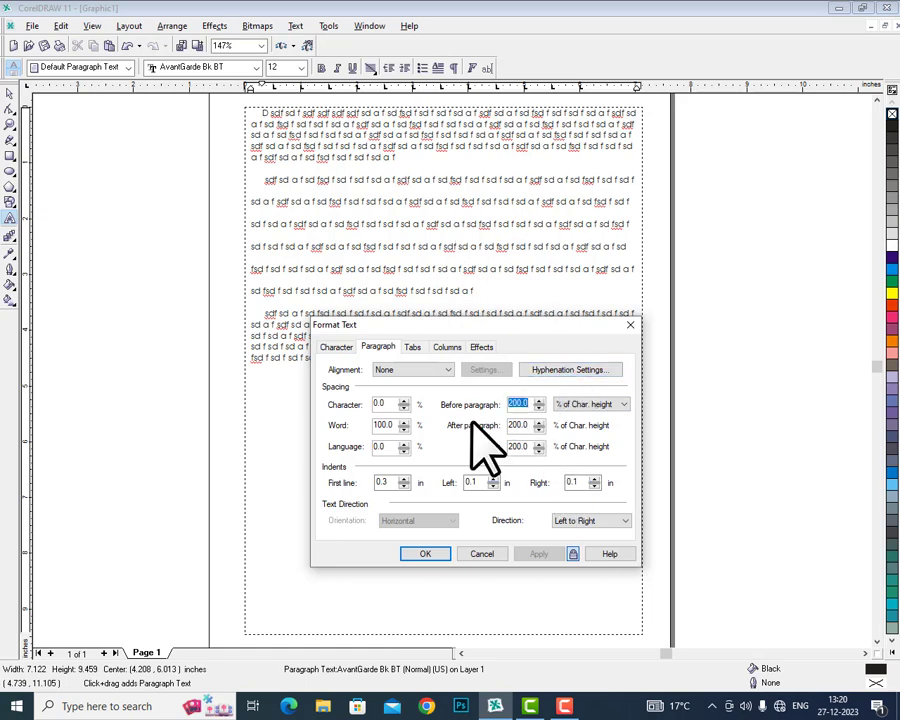
{"action": "key", "text": "Escape"}
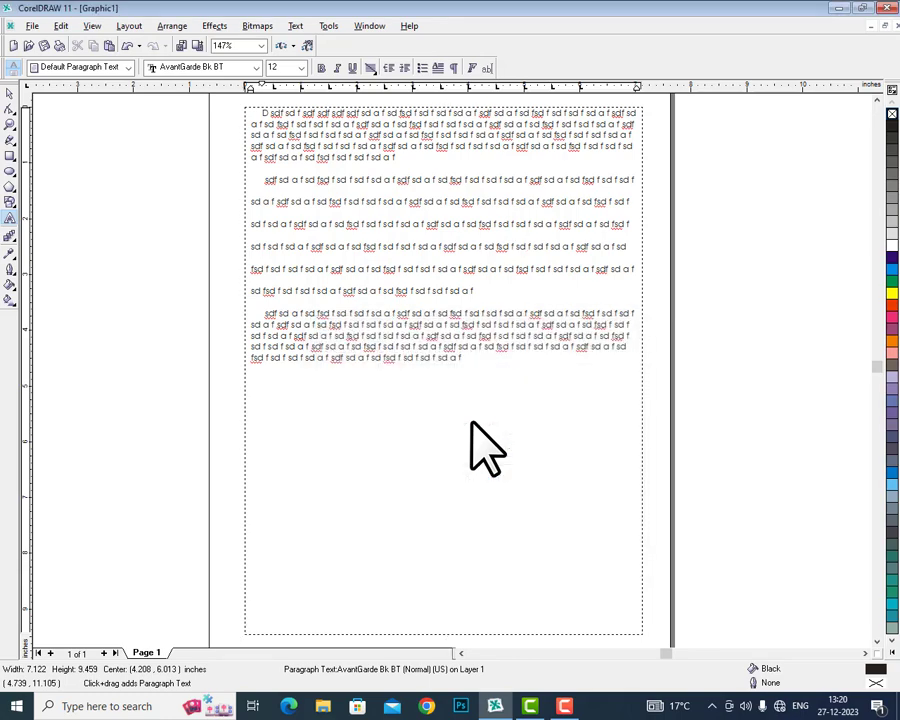
{"action": "key", "text": "ctrl+z"}
{"action": "key", "text": "ctrl+z"}
{"action": "key", "text": "ctrl+z"}
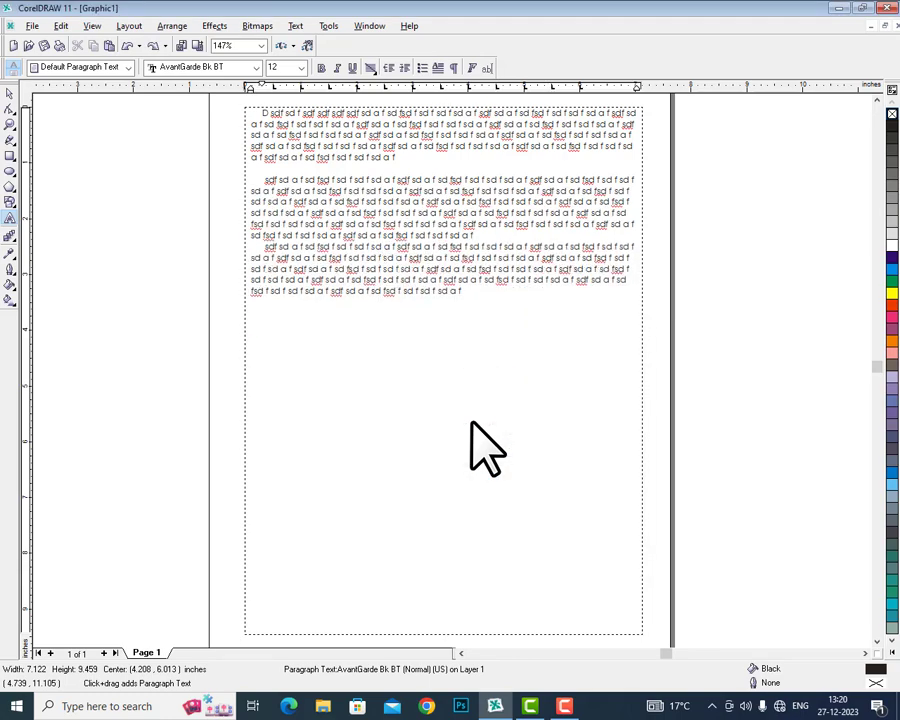
Step: Turn on automatic hyphenation for the paragraph text, including breaking of capitalized words
{"action": "left_click", "coordinate": [472, 68]}
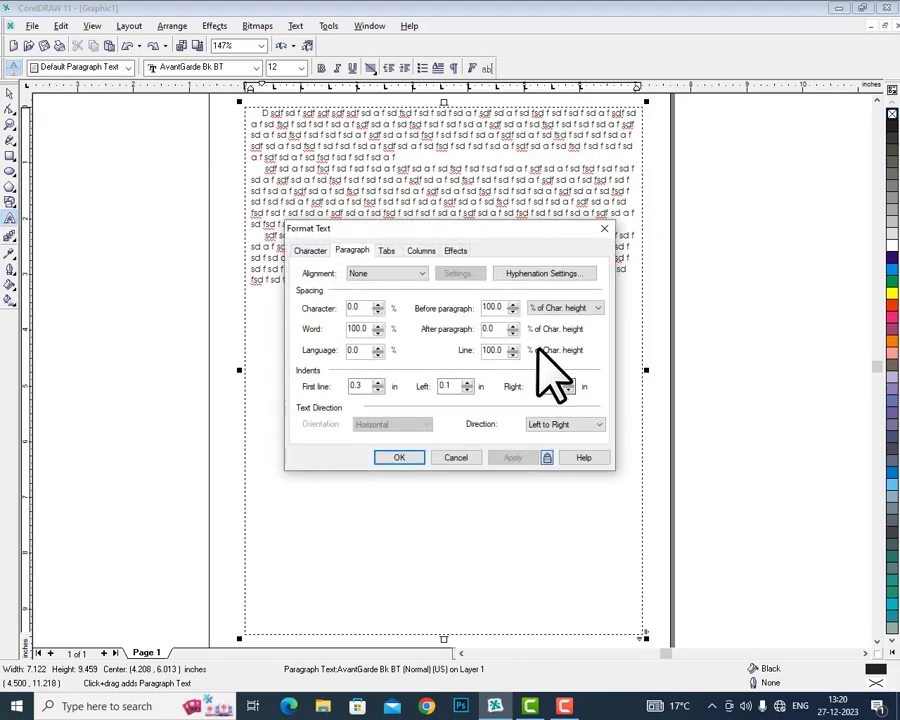
{"action": "left_click", "coordinate": [541, 274]}
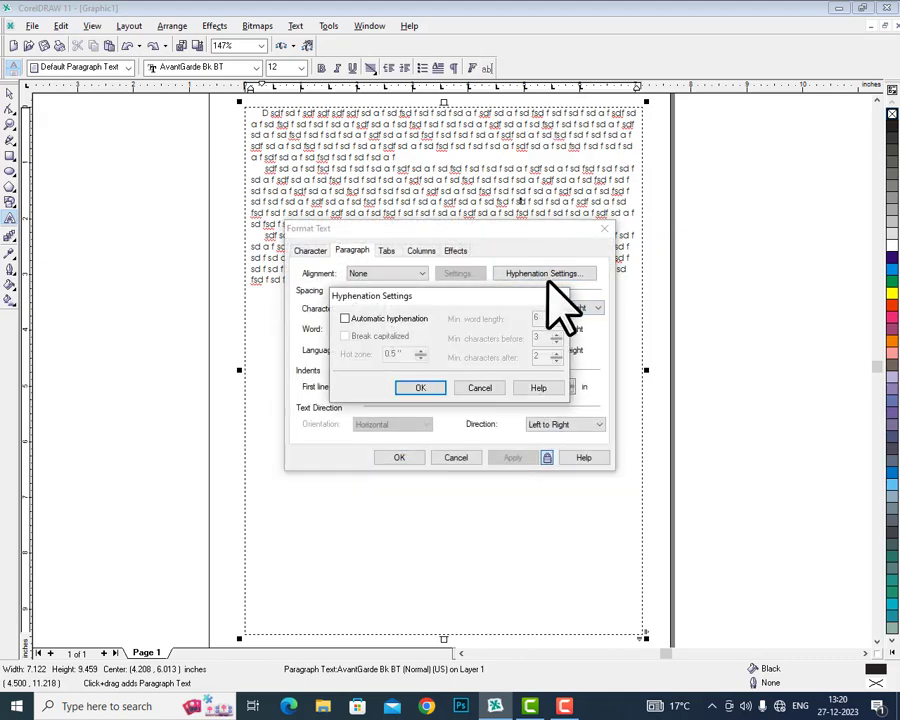
{"action": "left_click", "coordinate": [380, 320]}
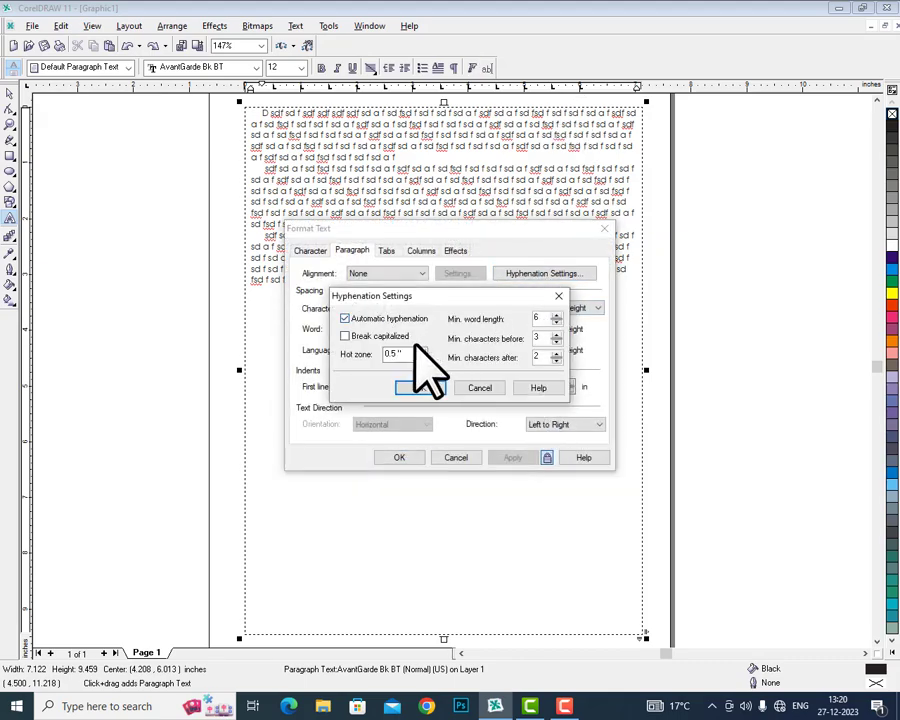
{"action": "left_click", "coordinate": [405, 337]}
{"action": "left_click", "coordinate": [420, 388]}
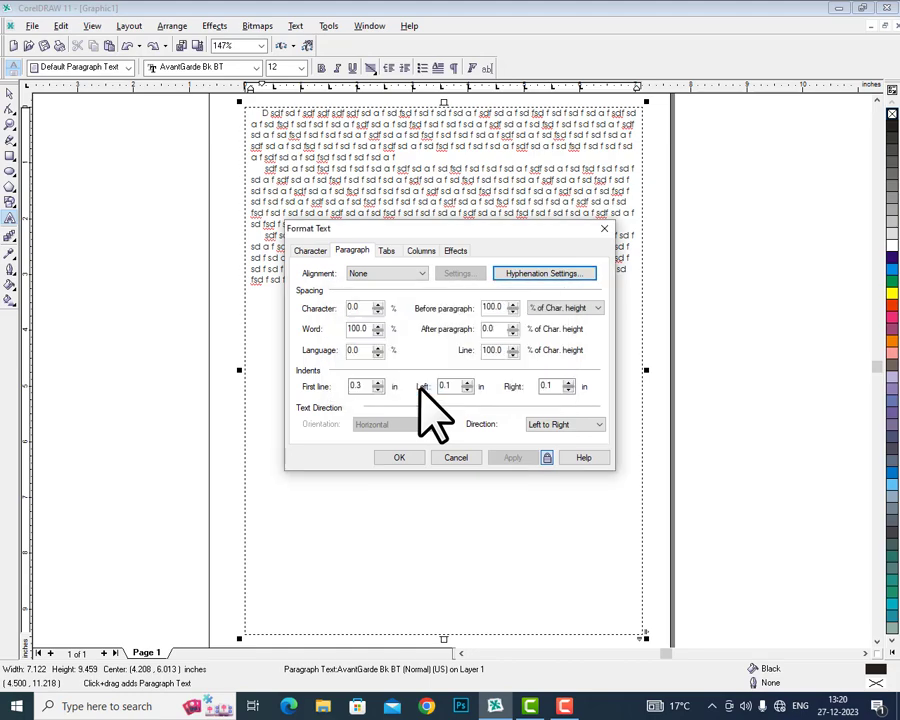
{"action": "left_click", "coordinate": [406, 457]}
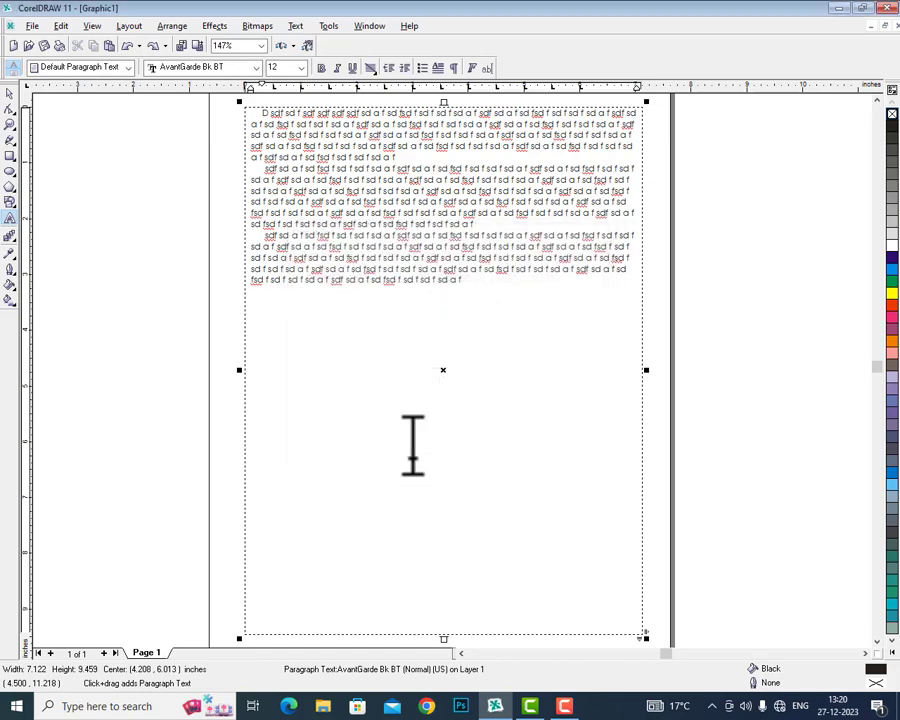
Step: Replace the last word on the second paragraph's fourth line with "computer" to test hyphenation
{"action": "left_click", "coordinate": [626, 201]}
{"action": "key", "text": "BackSpace"}
{"action": "key", "text": "BackSpace"}
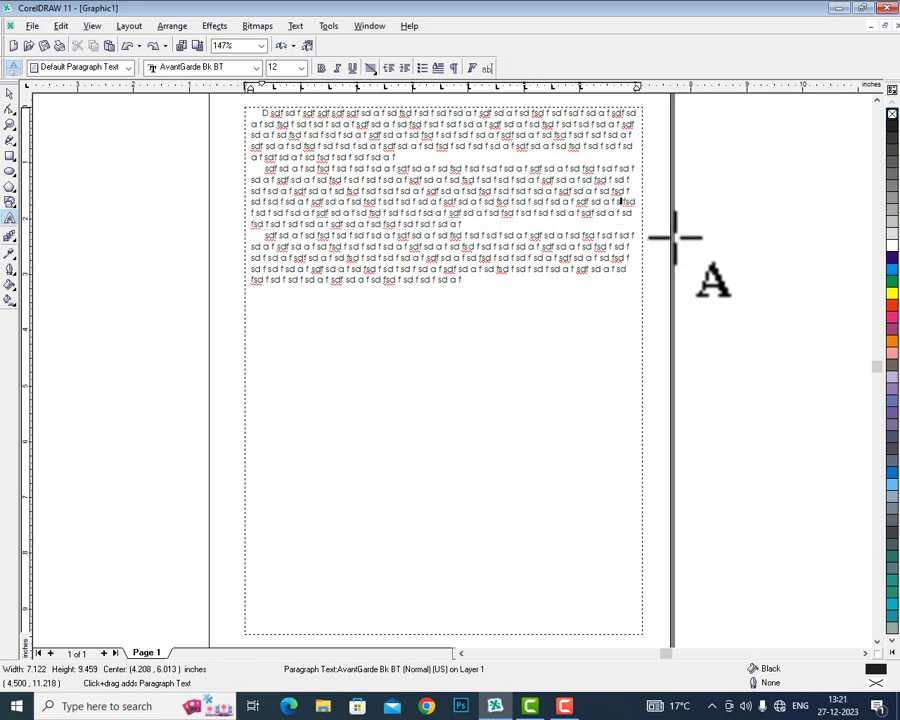
{"action": "type", "text": "so"}
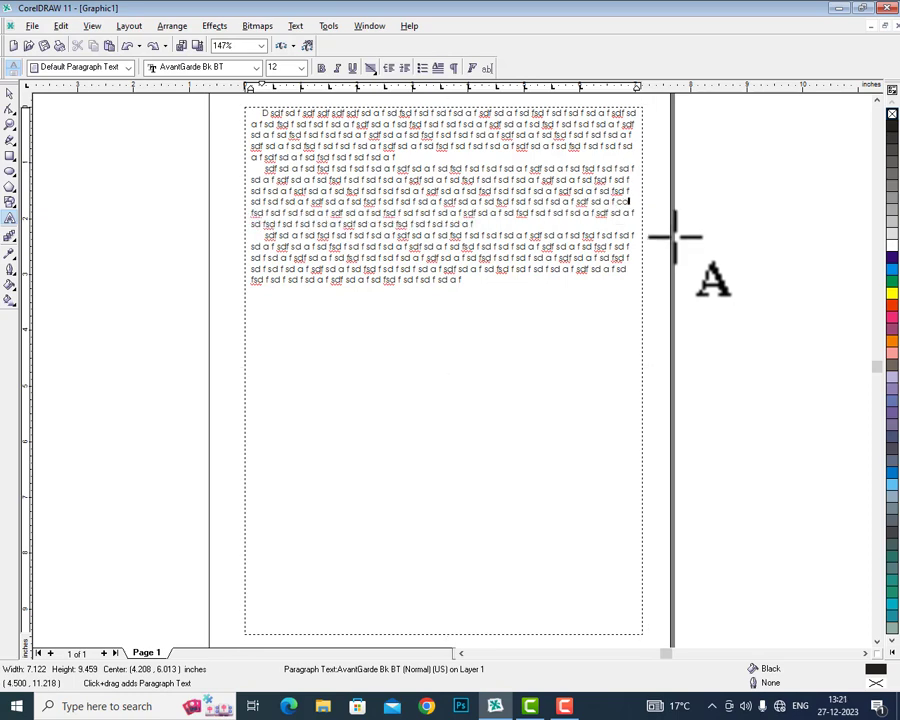
{"action": "type", "text": "mputerr"}
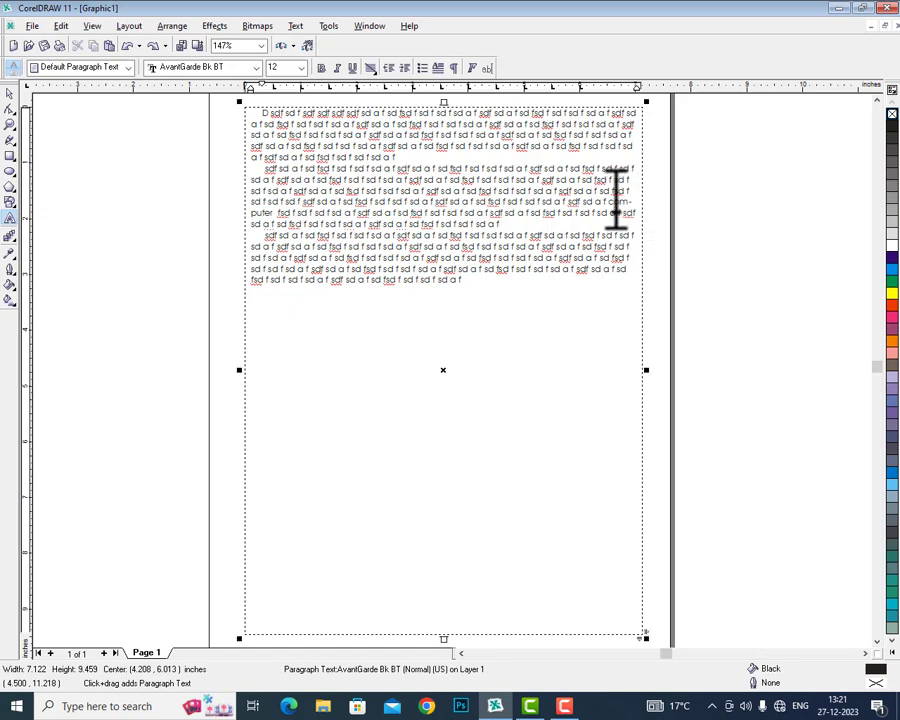
Step: Turn off automatic hyphenation for the paragraph text containing the hyphenated word "computer"
{"action": "key", "text": "F2"}
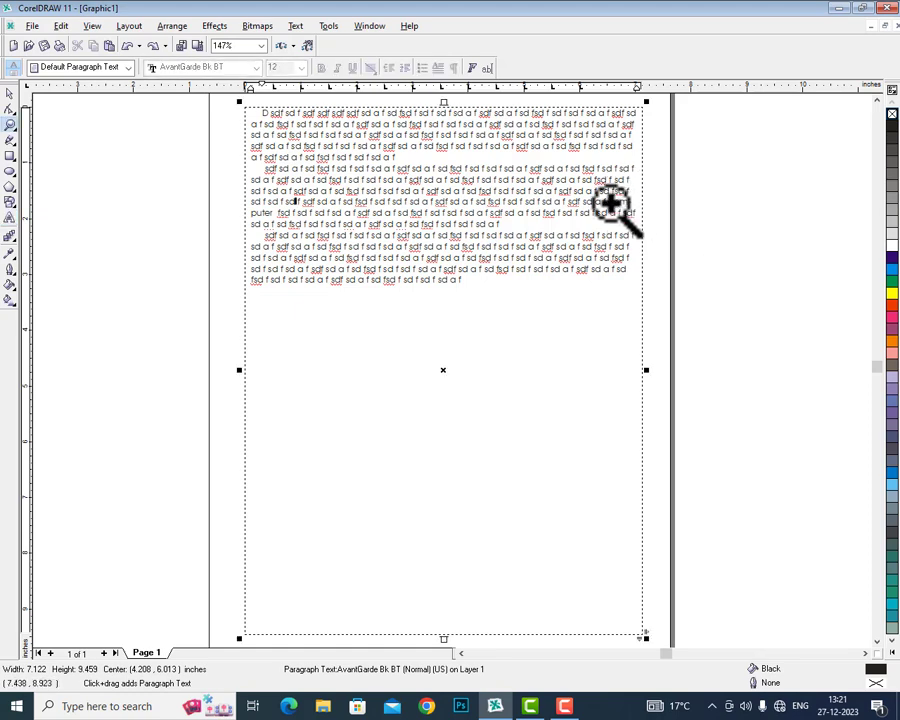
{"action": "left_click_drag", "start_coordinate": [242, 186], "coordinate": [662, 244]}
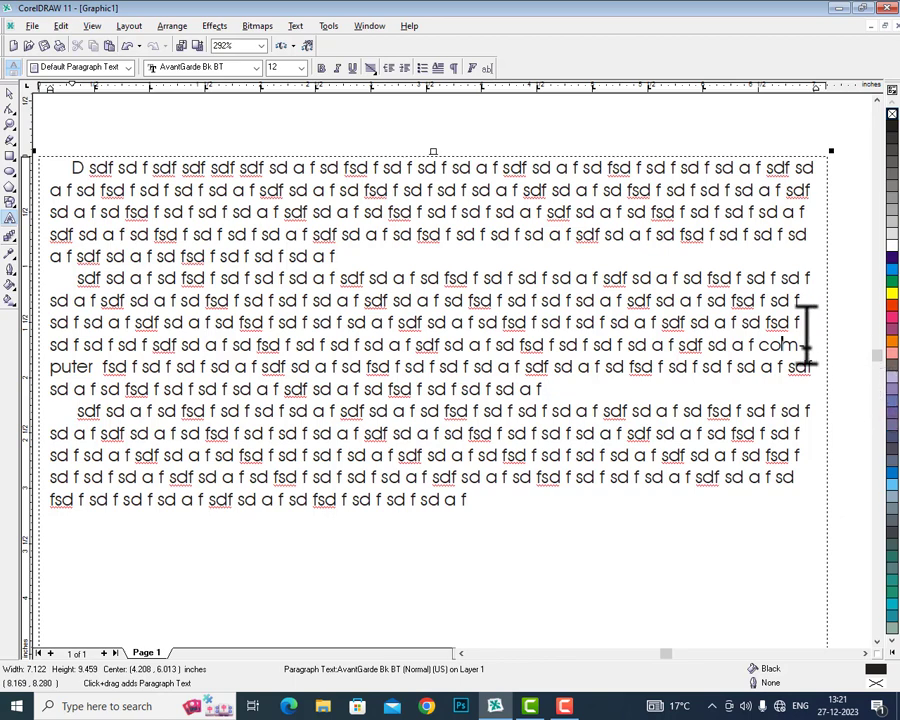
{"action": "left_click", "coordinate": [473, 69]}
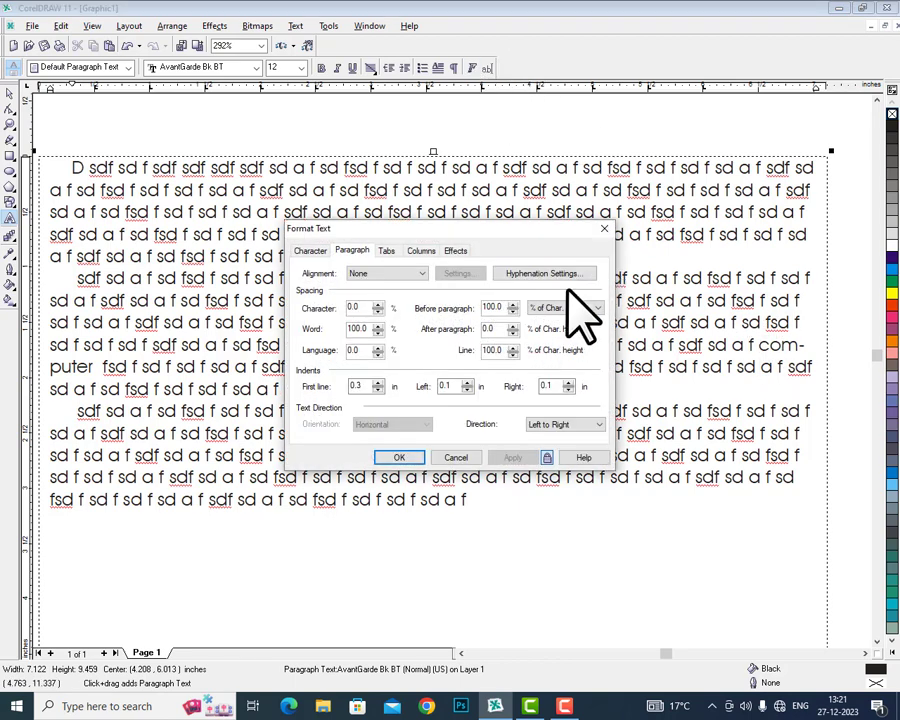
{"action": "left_click", "coordinate": [559, 277]}
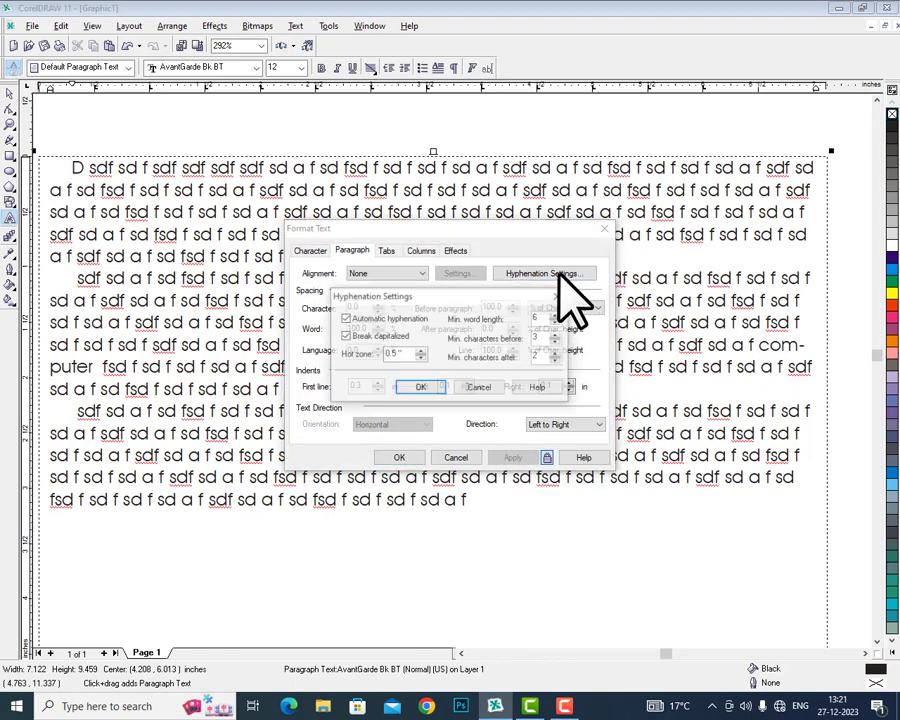
{"action": "left_click", "coordinate": [365, 320]}
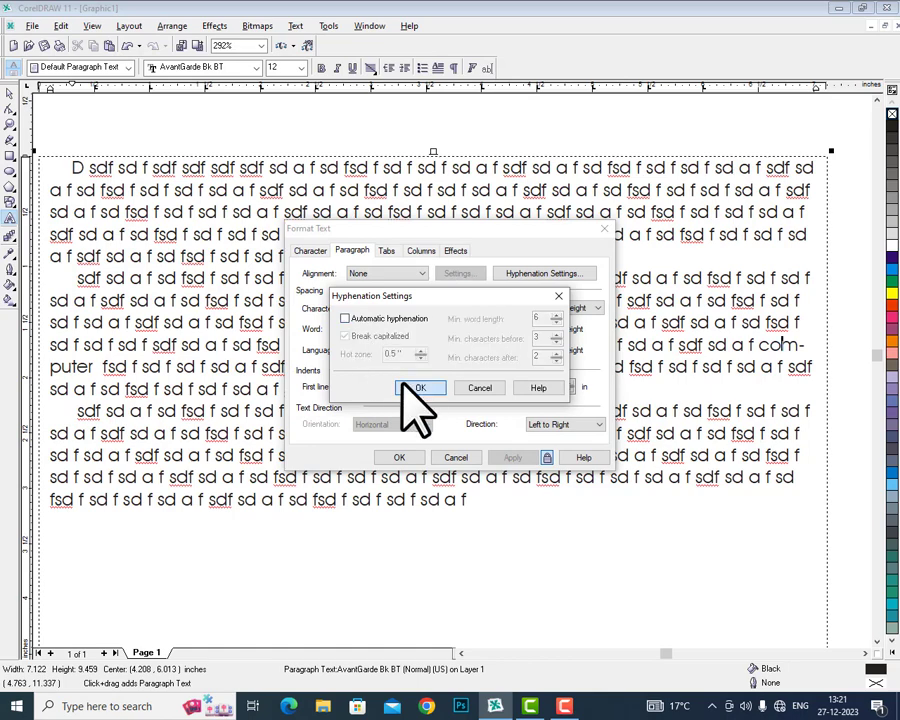
{"action": "left_click", "coordinate": [410, 389]}
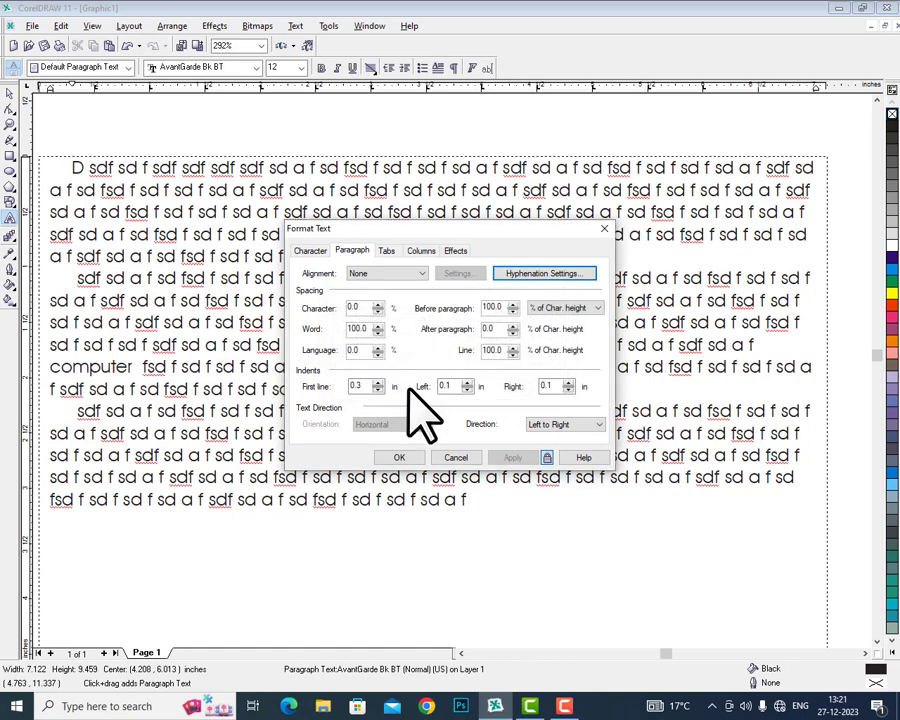
{"action": "left_click", "coordinate": [399, 457]}
Step: Delete a few characters midway through the second paragraph's fourth line so "computer" fits at its end
{"action": "left_click", "coordinate": [596, 340]}
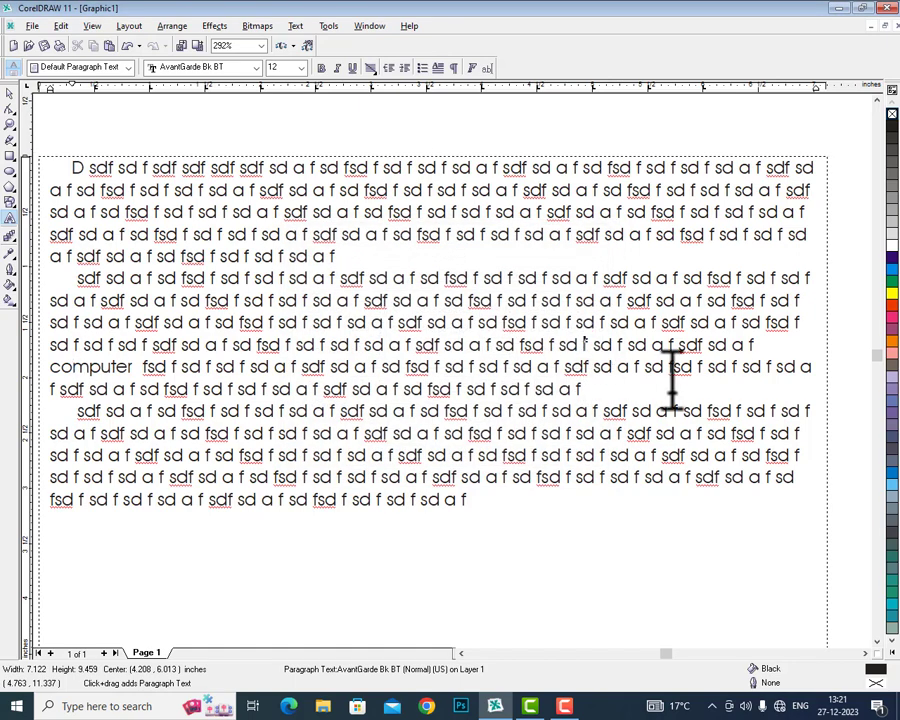
{"action": "key", "text": "BackSpace"}
{"action": "key", "text": "BackSpace"}
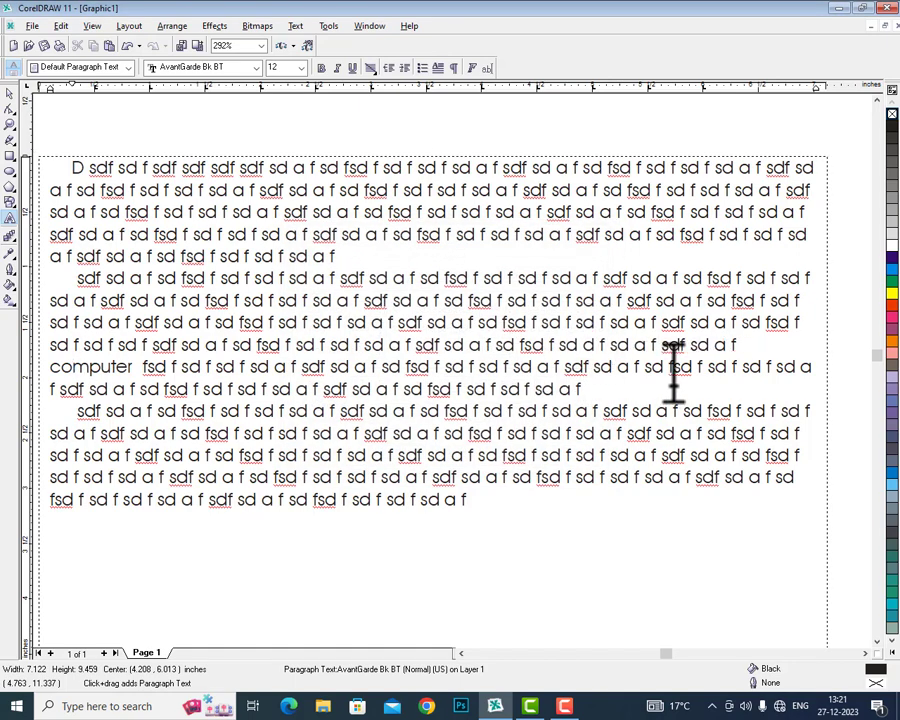
{"action": "key", "text": "BackSpace"}
{"action": "key", "text": "BackSpace"}
{"action": "key", "text": "BackSpace"}
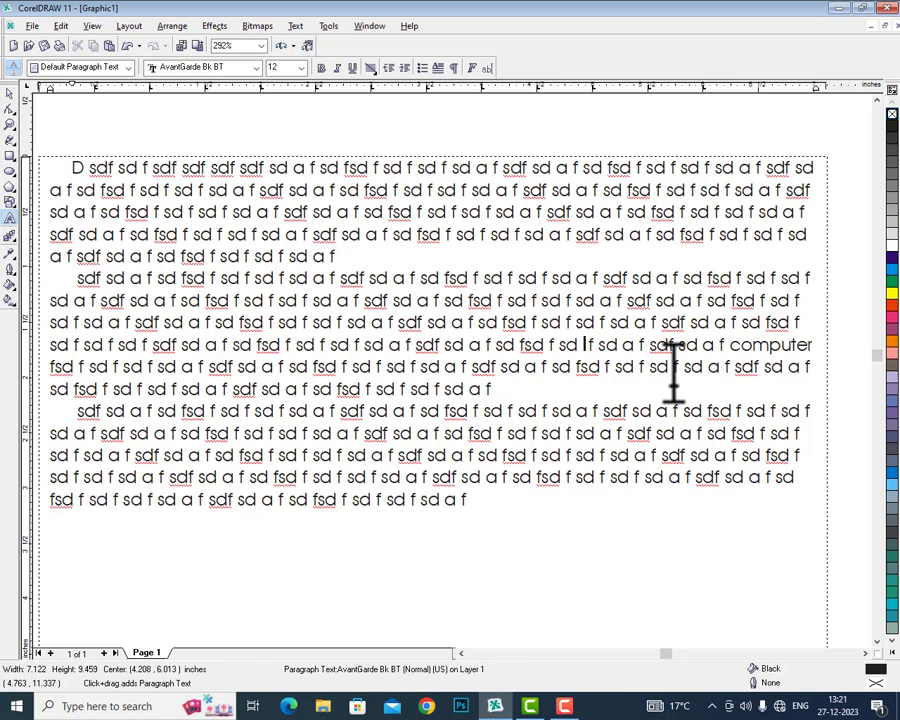
Step: Open the tab stop settings for the paragraph text
{"action": "left_click", "coordinate": [474, 68]}
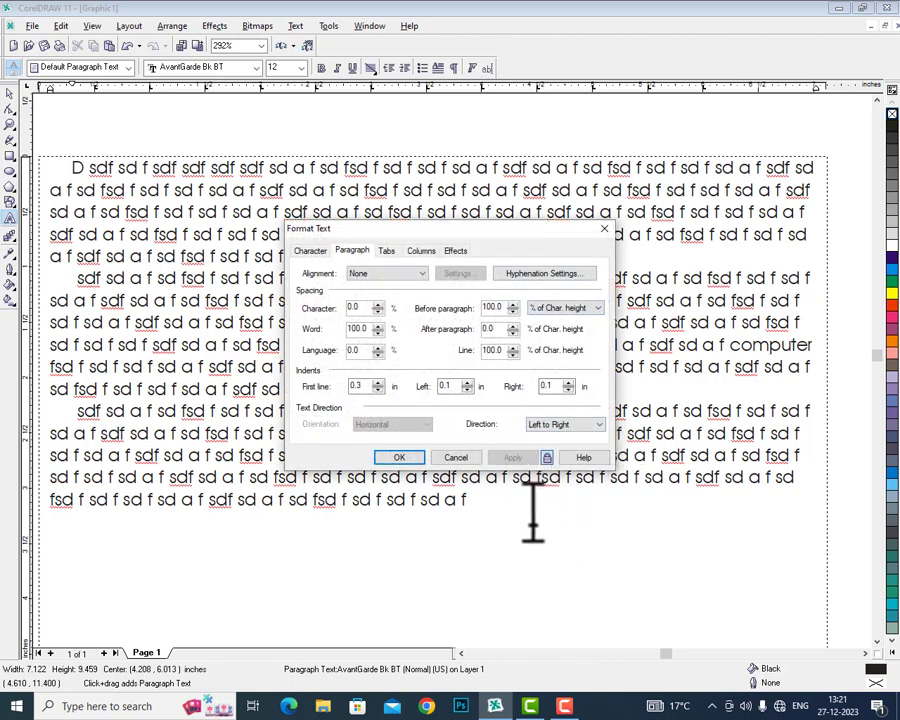
{"action": "left_click", "coordinate": [386, 251]}
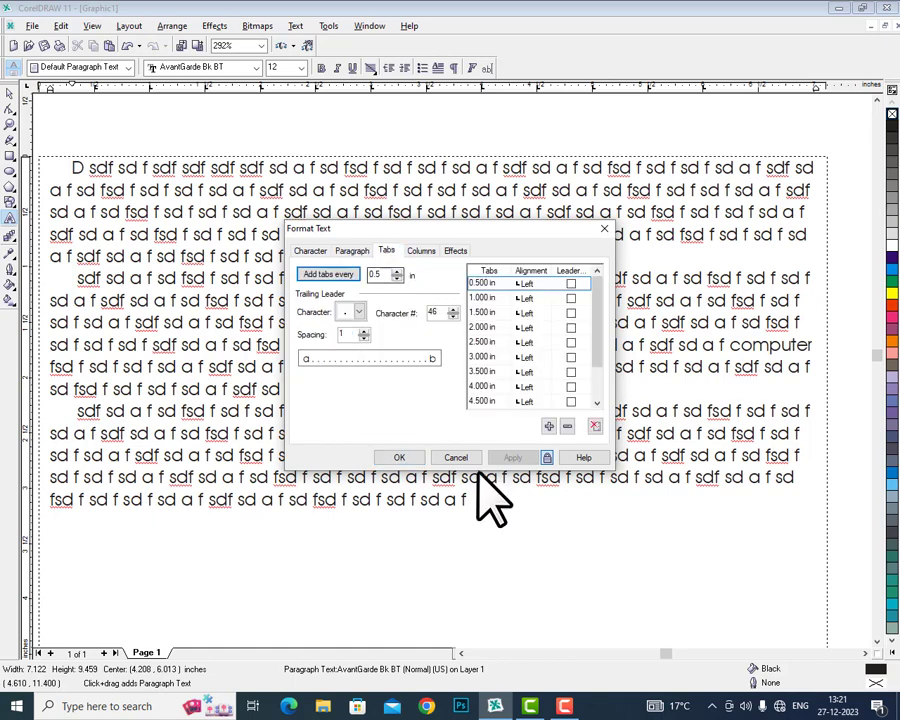